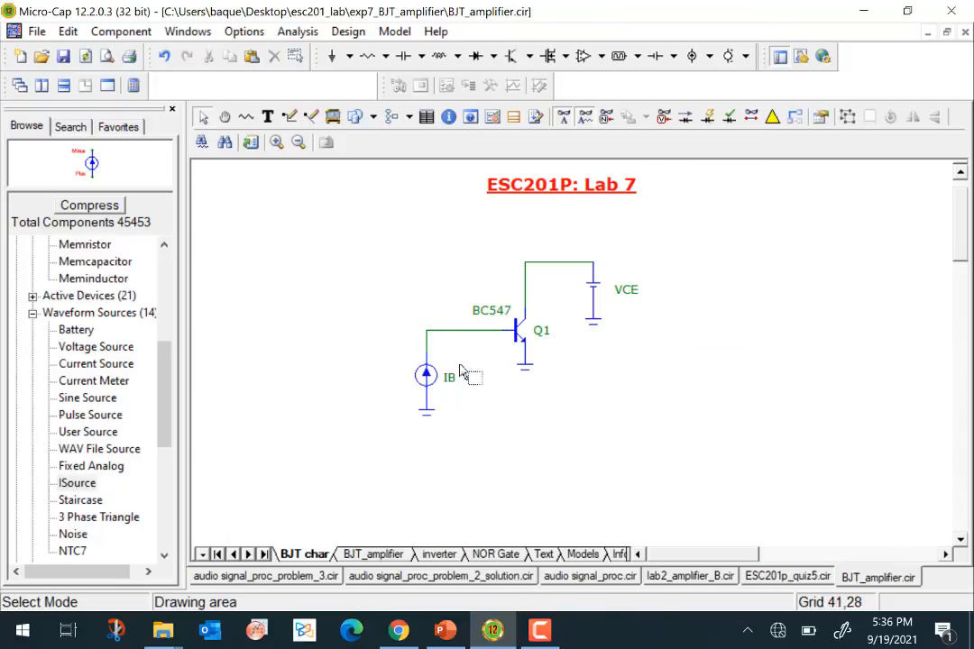
- Display the 10u value of the IB current source on the schematic
click(468, 334)
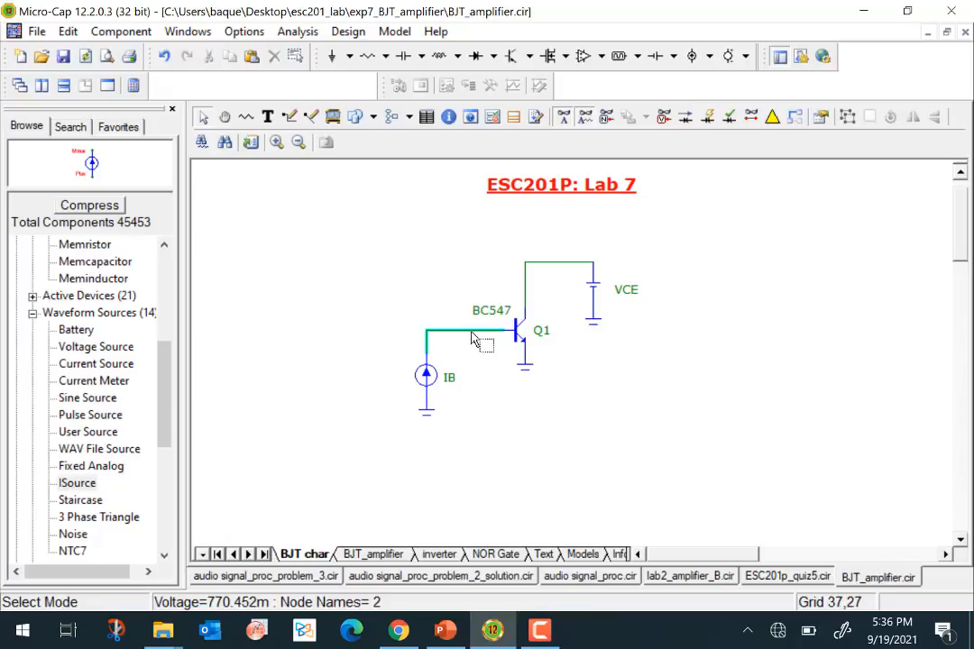
click(509, 341)
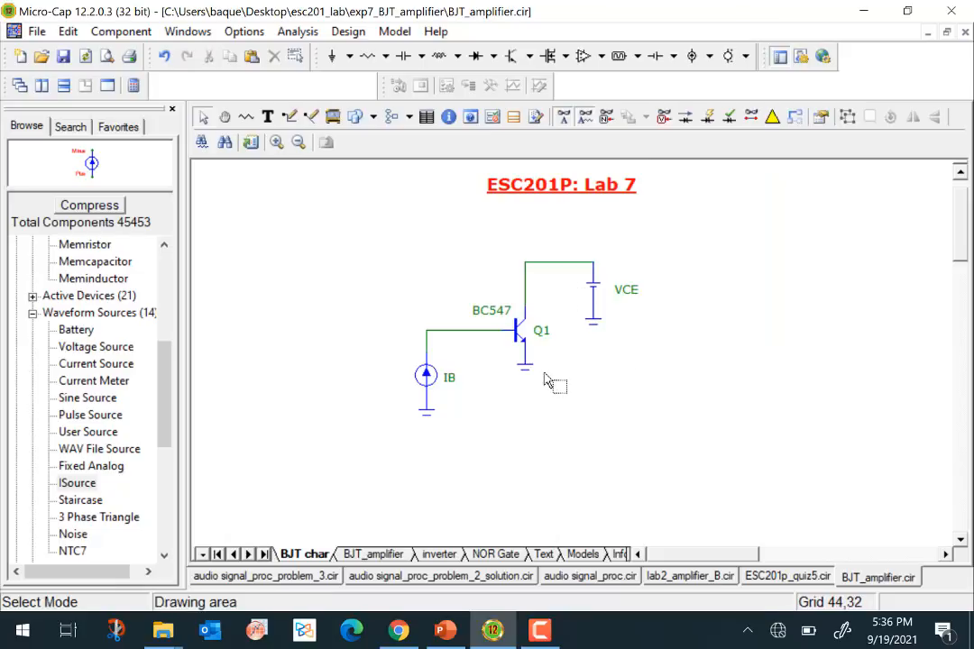
double_click(433, 381)
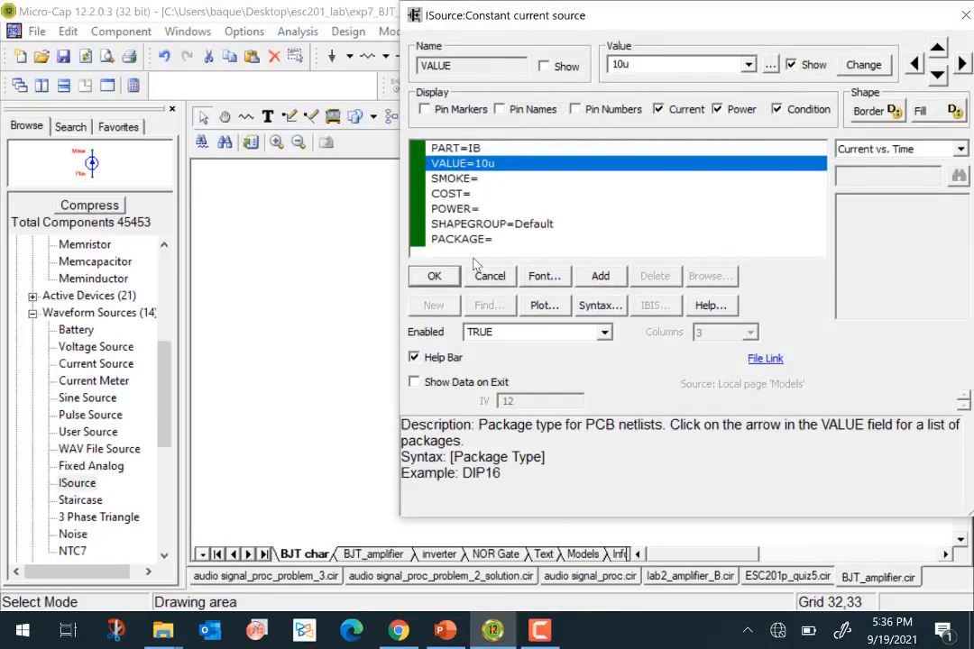
click(434, 276)
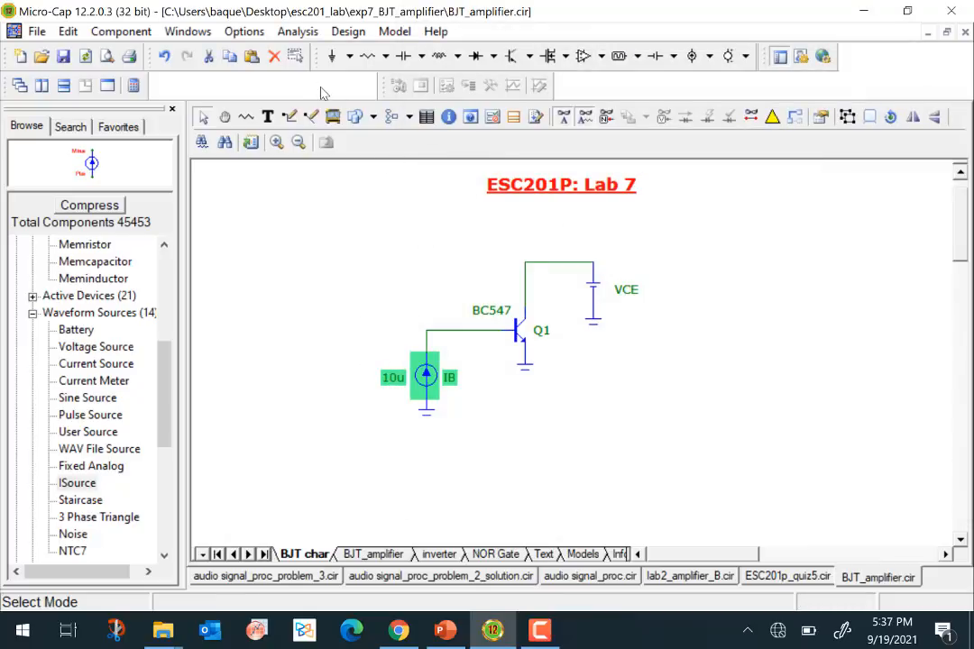
- Start a Dynamic DC analysis at temperature 27 with a slider percentage step size of 10
click(306, 31)
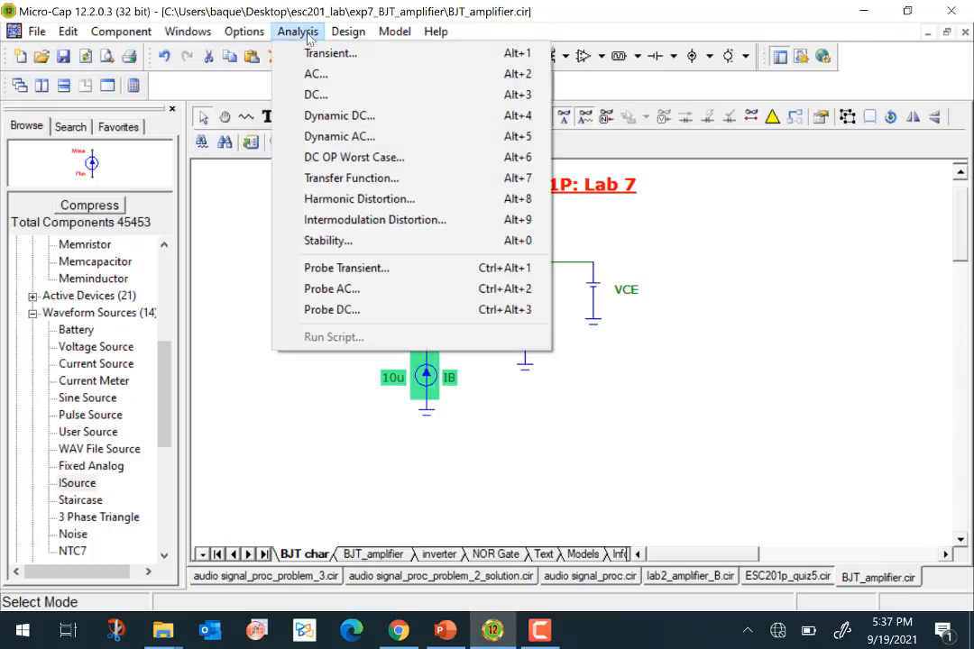
click(358, 120)
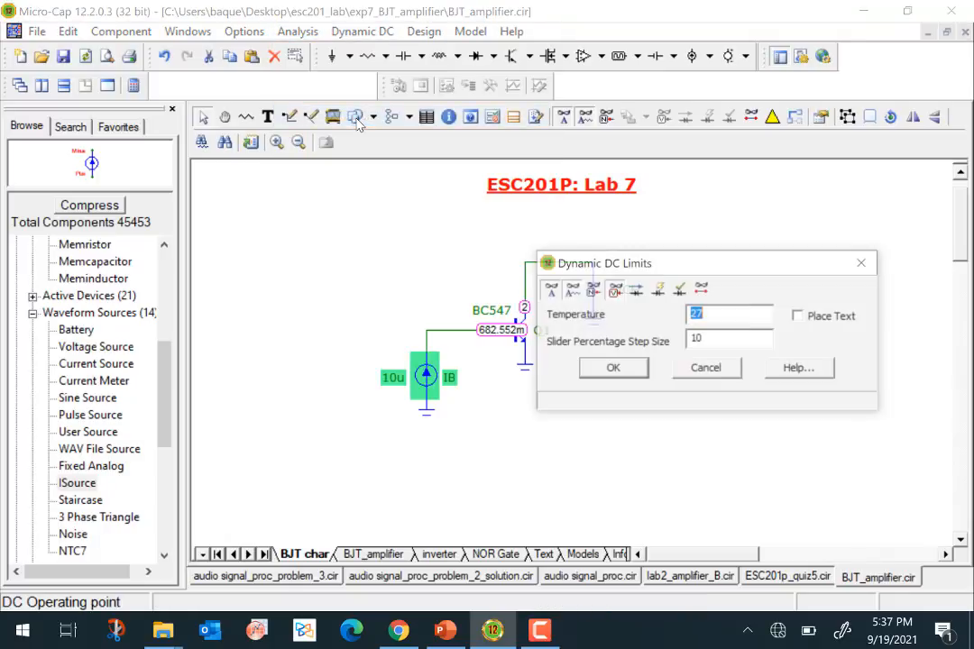
click(614, 371)
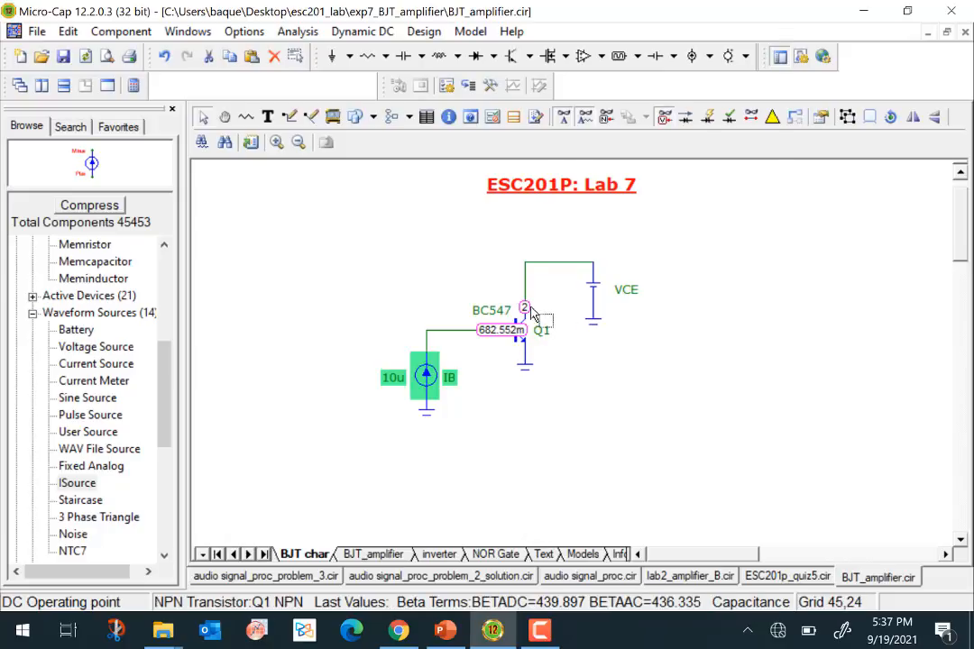
- Display the value of the VCE battery on the schematic
double_click(596, 290)
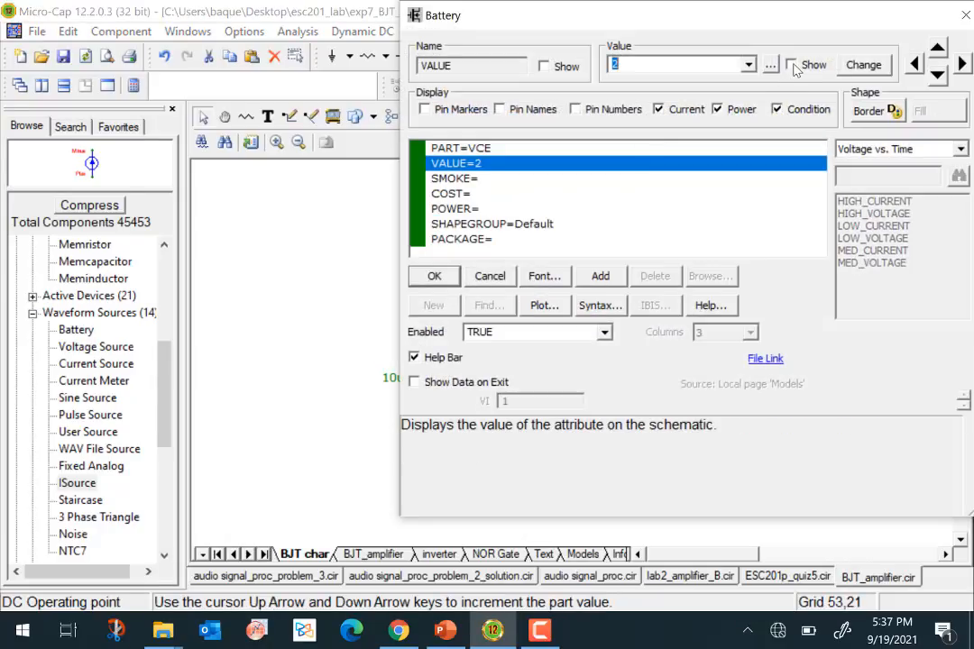
click(792, 65)
click(432, 276)
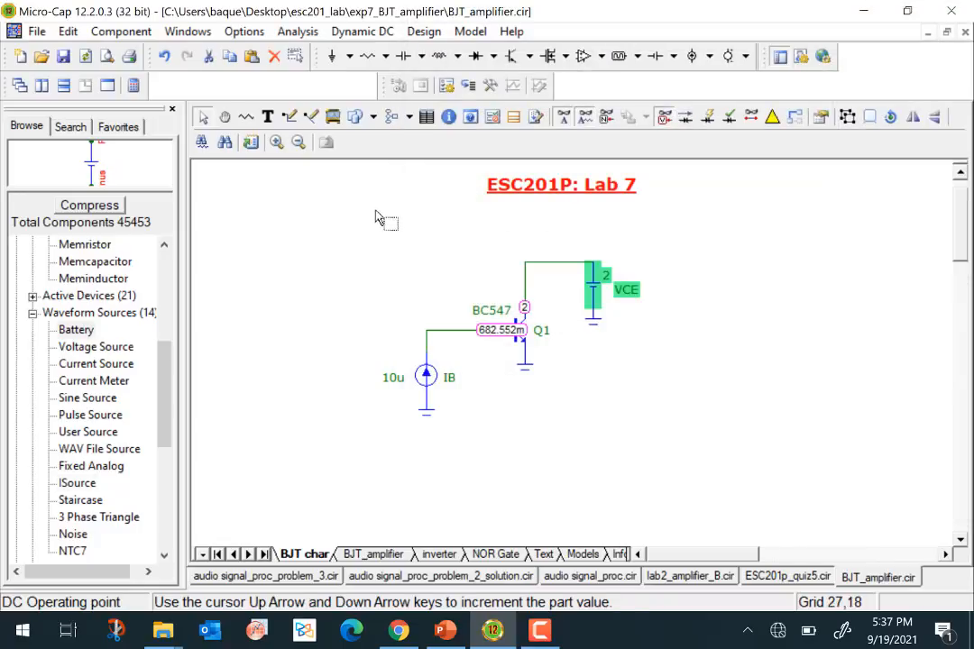
click(611, 347)
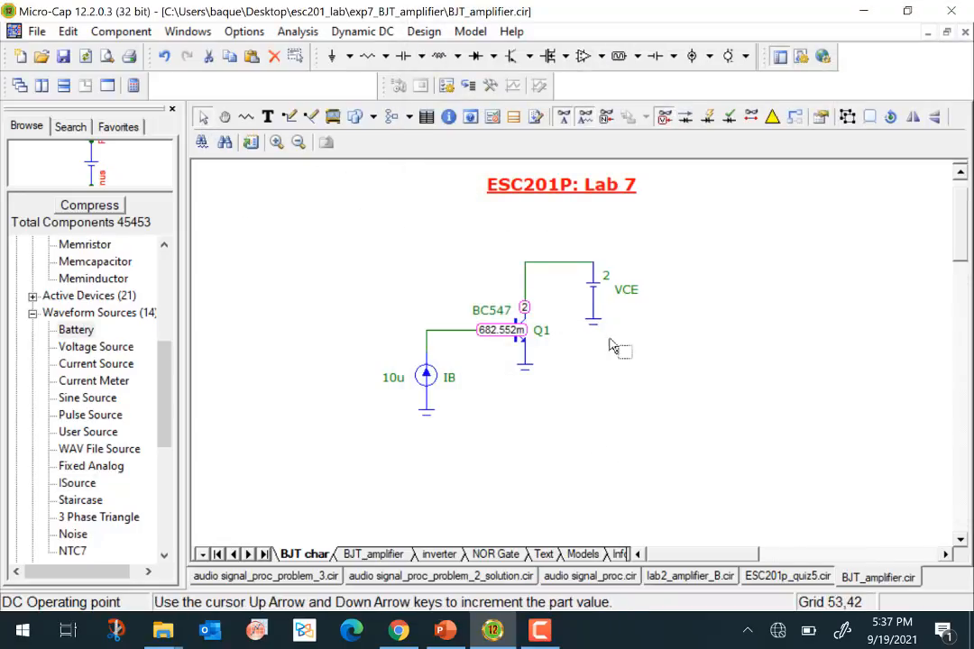
- Move the base node voltage label below its wire, clear of transistor Q1, and hide the node voltages
drag(510, 332, 496, 348)
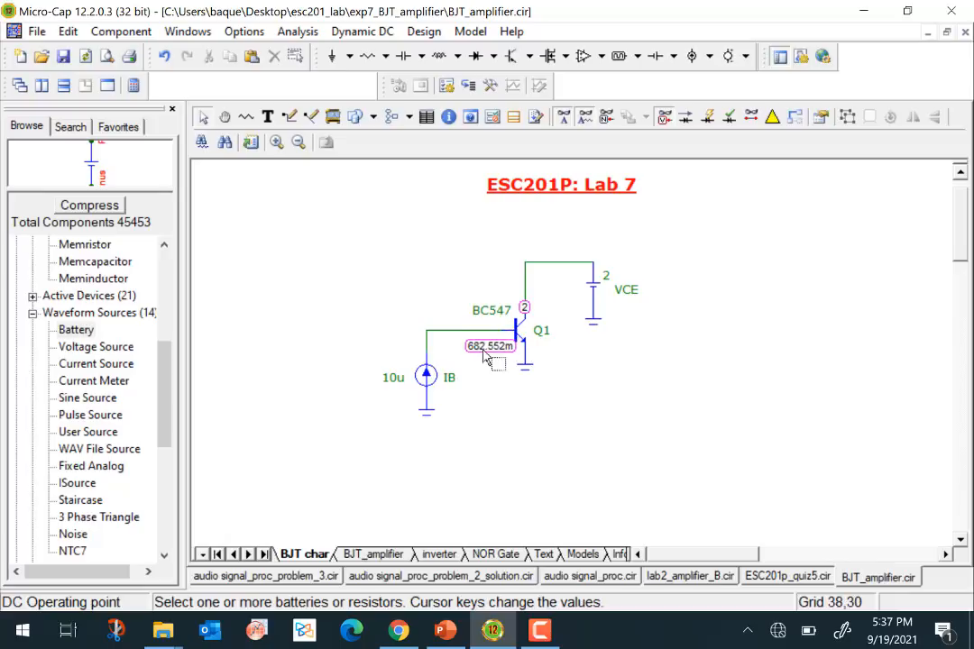
click(494, 339)
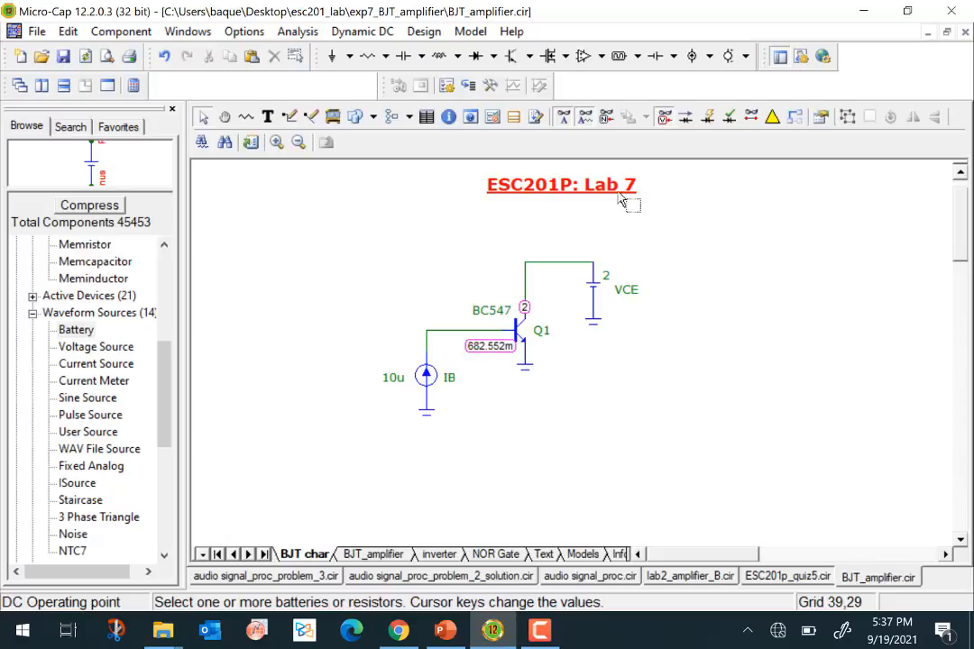
click(666, 122)
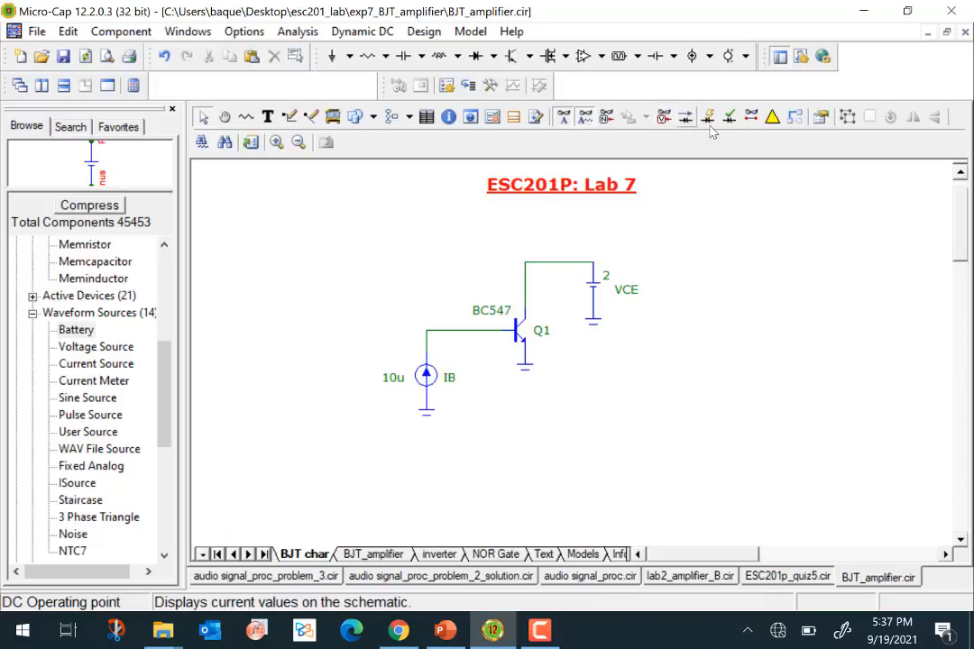
- Display the current values on the schematic
click(687, 121)
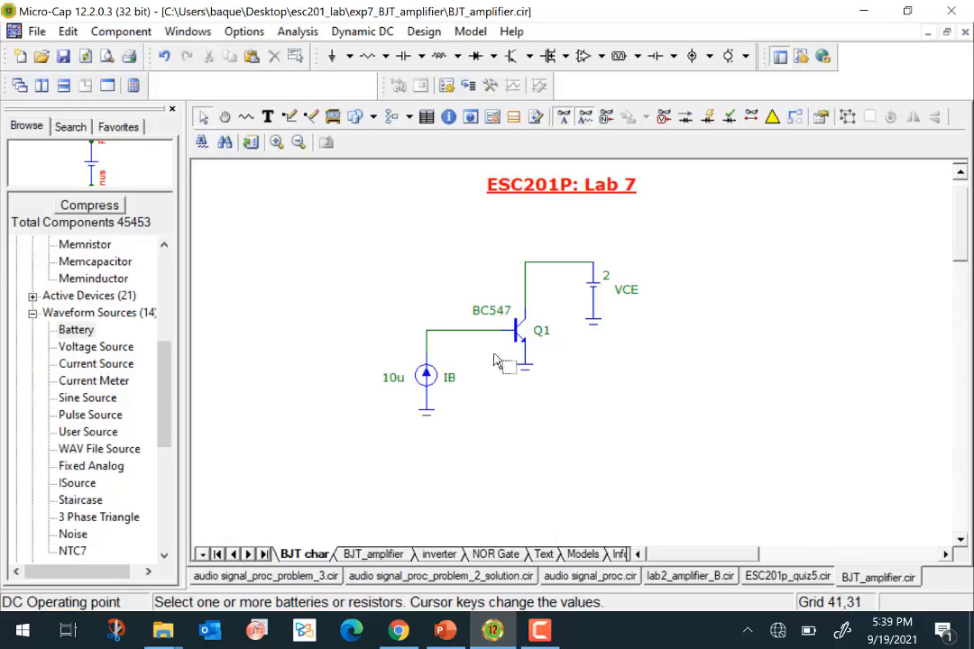
mouse_move(503, 338)
click(684, 119)
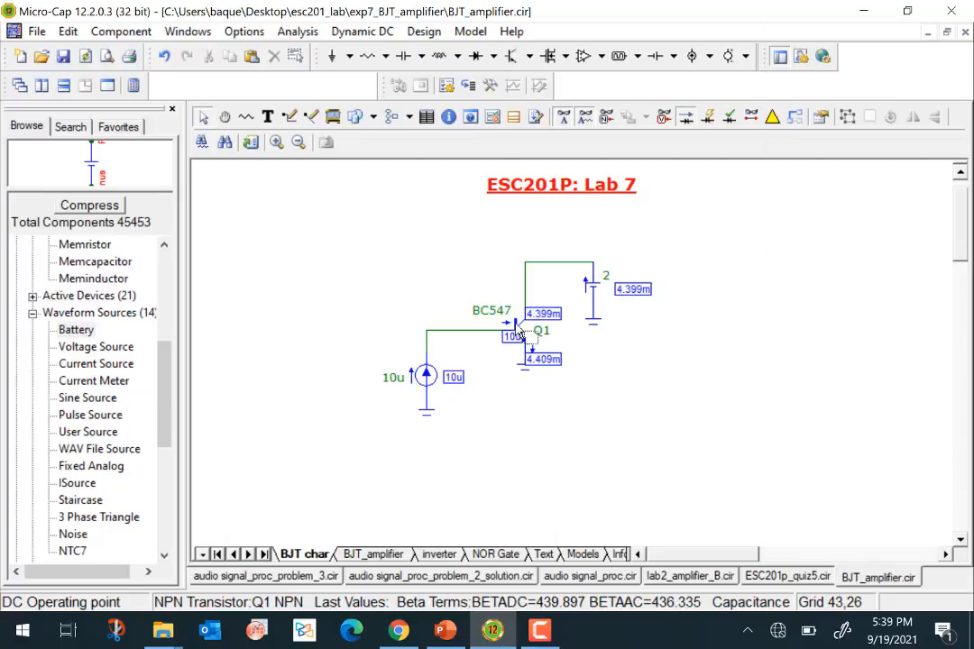
- Flip transistor Q1 so its collector and emitter swap places and reconnect it at the same spot in the circuit
drag(519, 336, 621, 363)
right_click(617, 354)
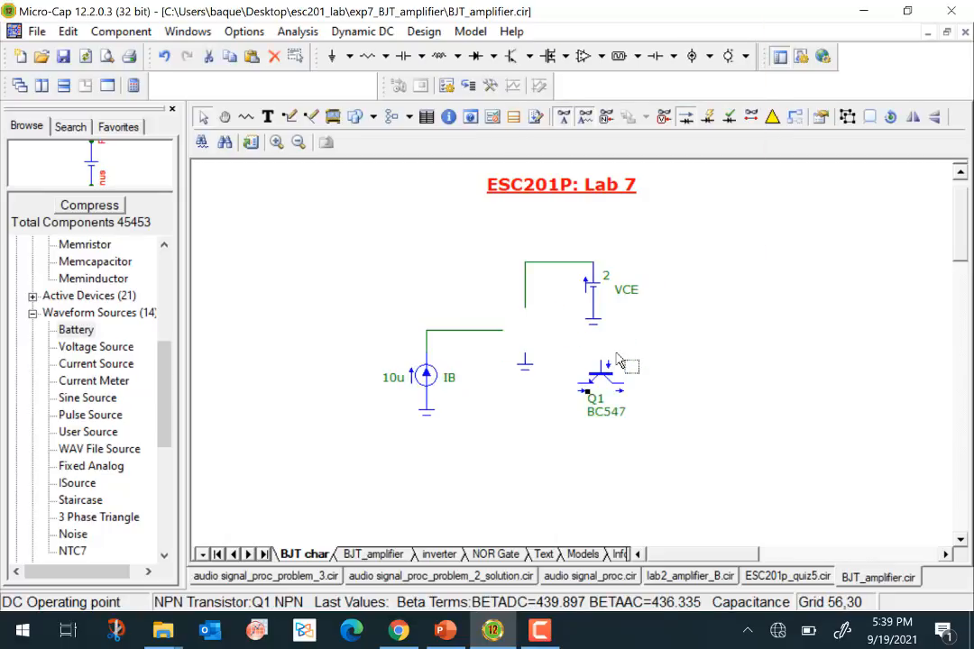
right_click(617, 355)
right_click(618, 360)
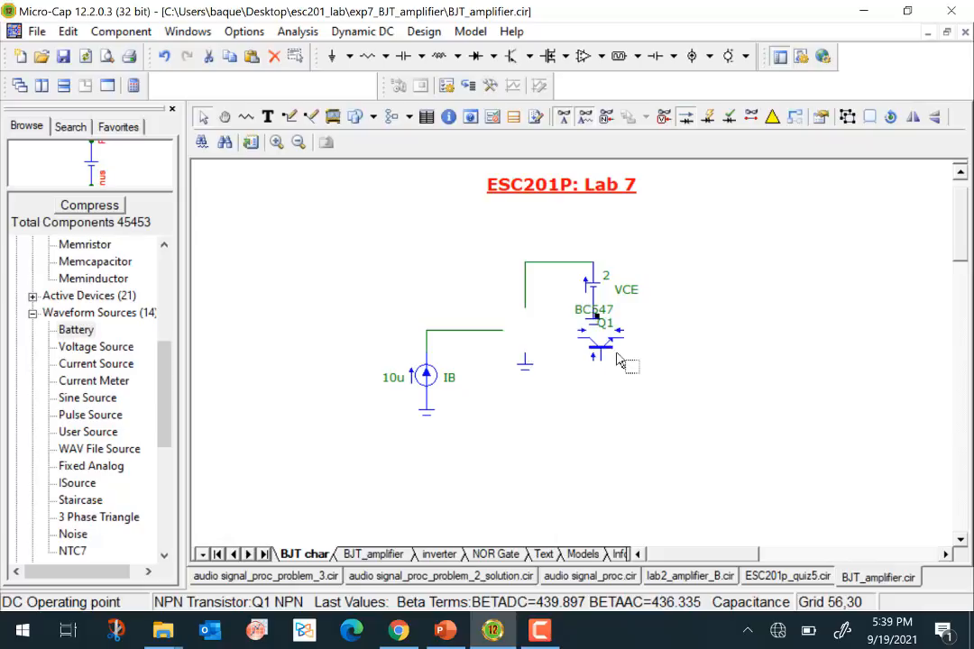
right_click(619, 360)
drag(621, 363, 522, 325)
click(699, 422)
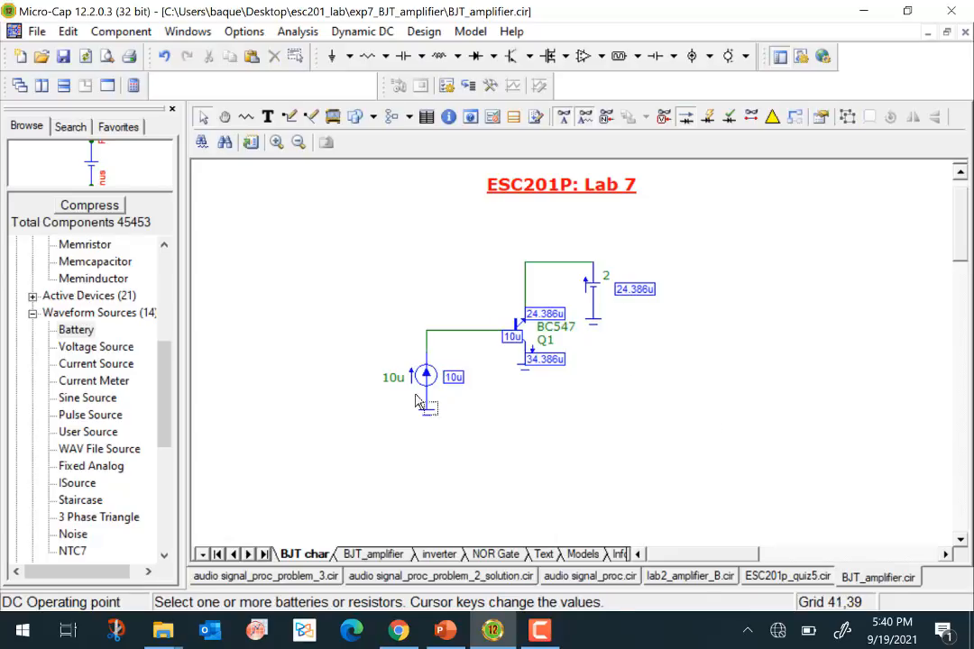
- Check the base wire's voltage and move the collector current label clear of the transistor
mouse_move(480, 340)
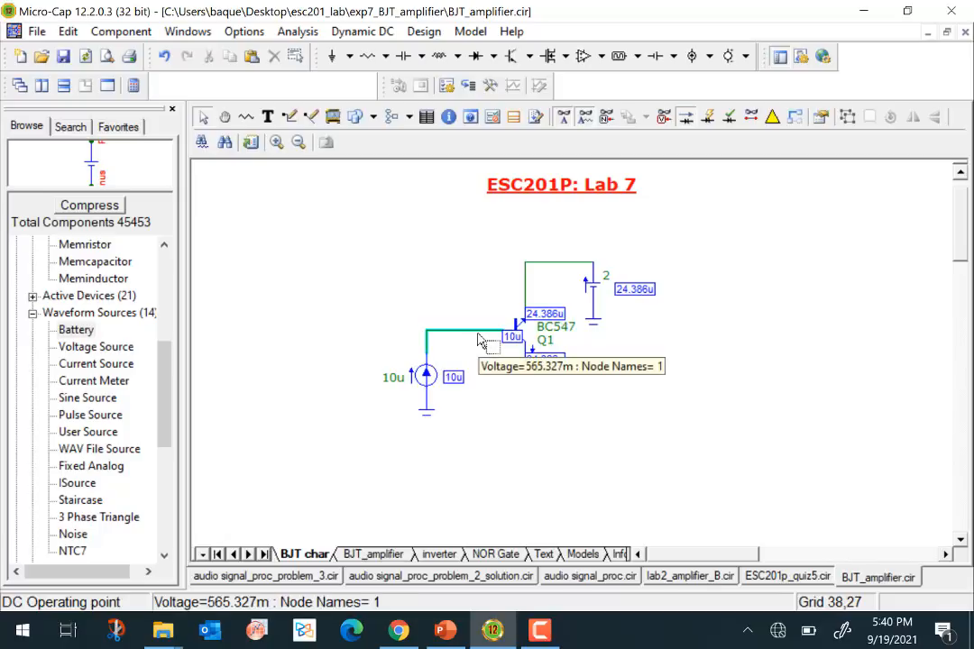
drag(553, 313, 567, 310)
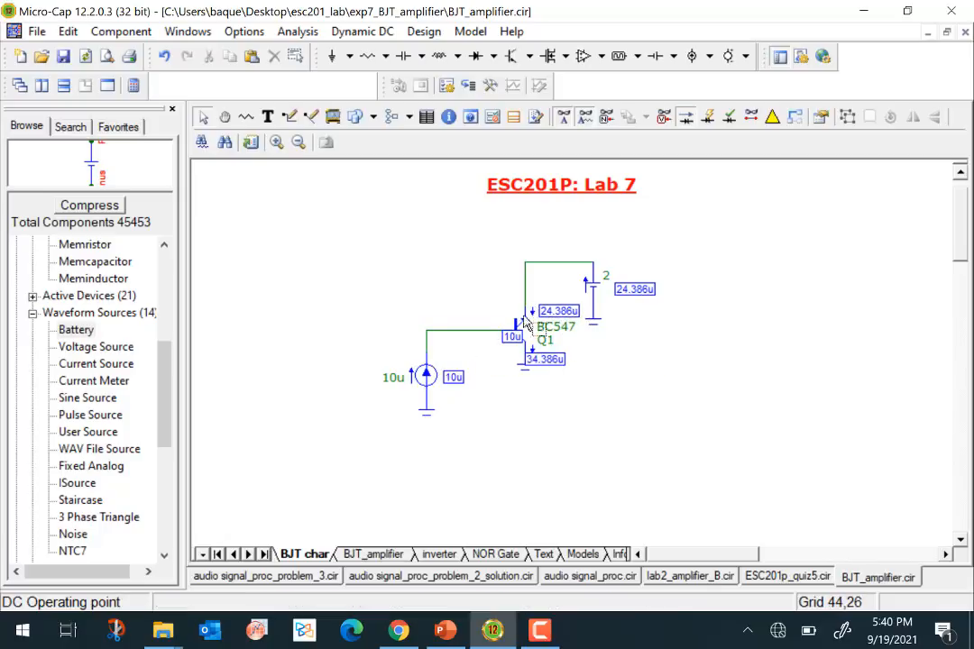
mouse_move(526, 288)
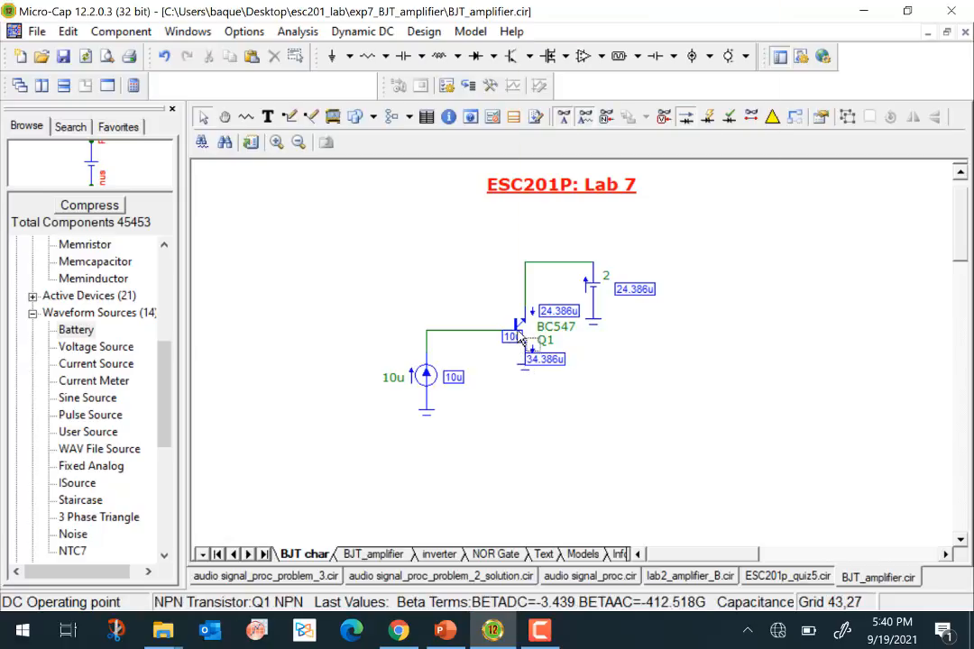
- Turn transistor Q1 back to its original orientation, emitter to ground, and reconnect it in the circuit
drag(513, 333, 604, 365)
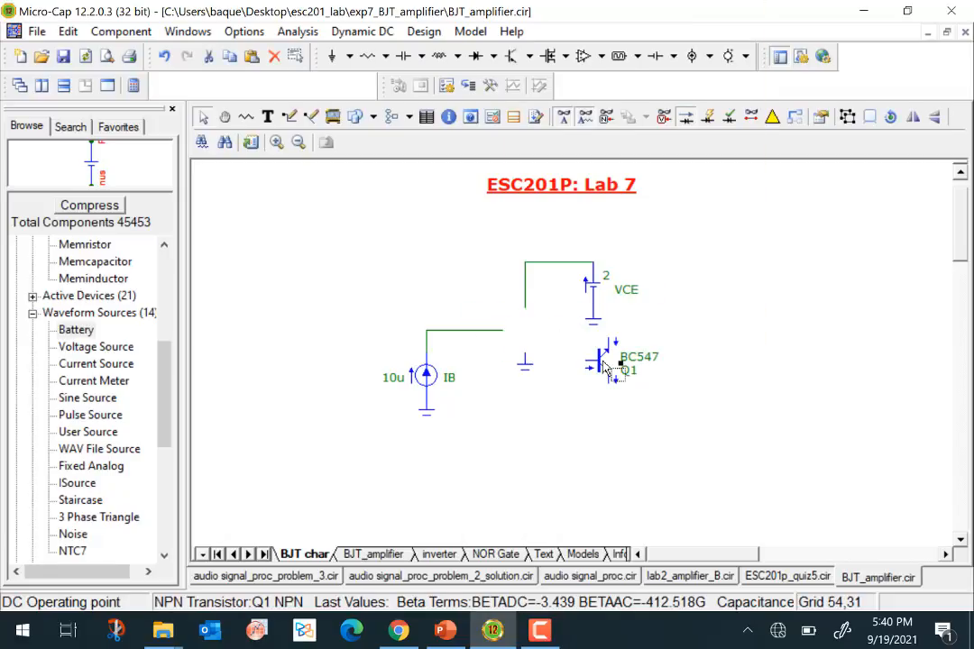
right_click(603, 362)
right_click(603, 362)
right_click(603, 361)
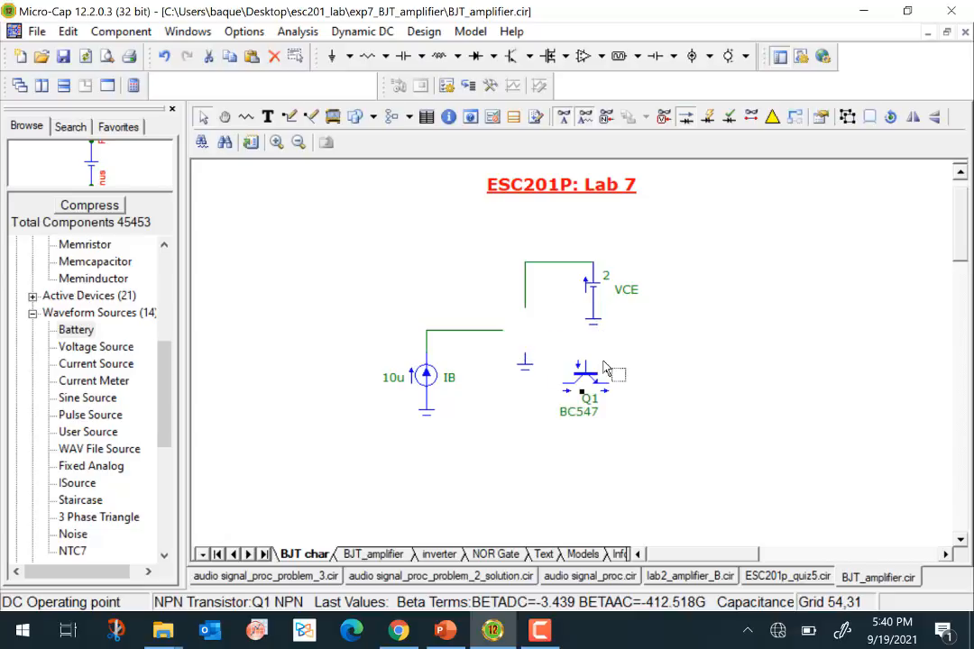
right_click(604, 365)
drag(604, 365, 518, 331)
click(607, 416)
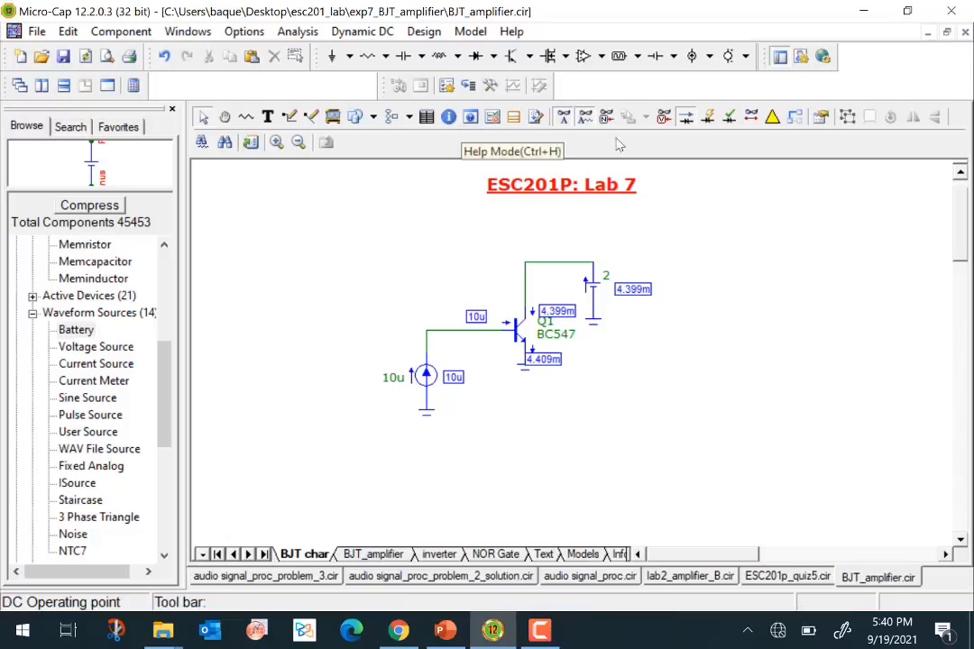
- Hide the current values and exit the Dynamic DC analysis
click(686, 118)
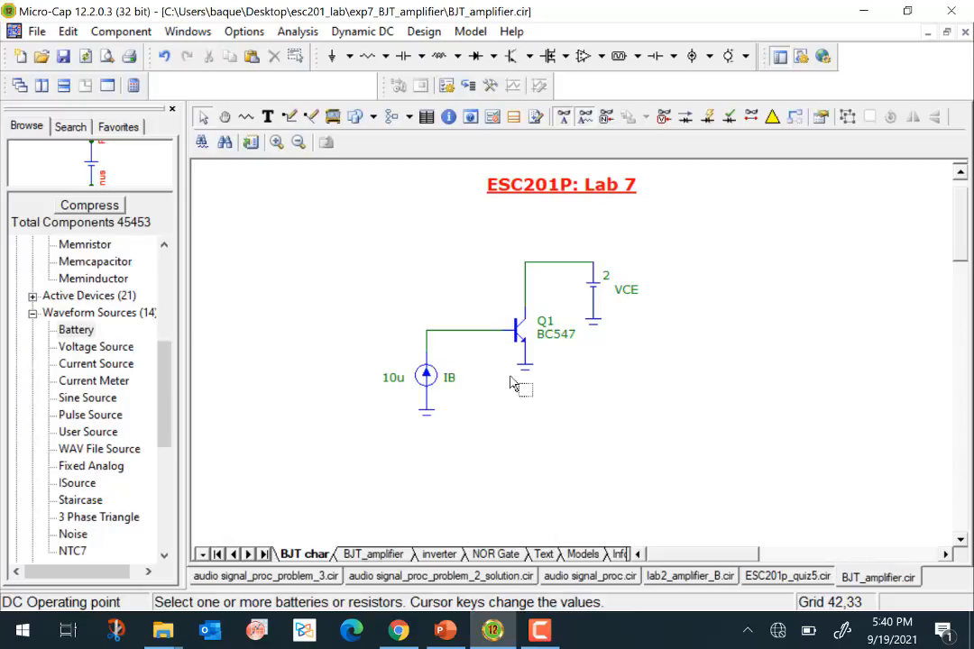
click(359, 31)
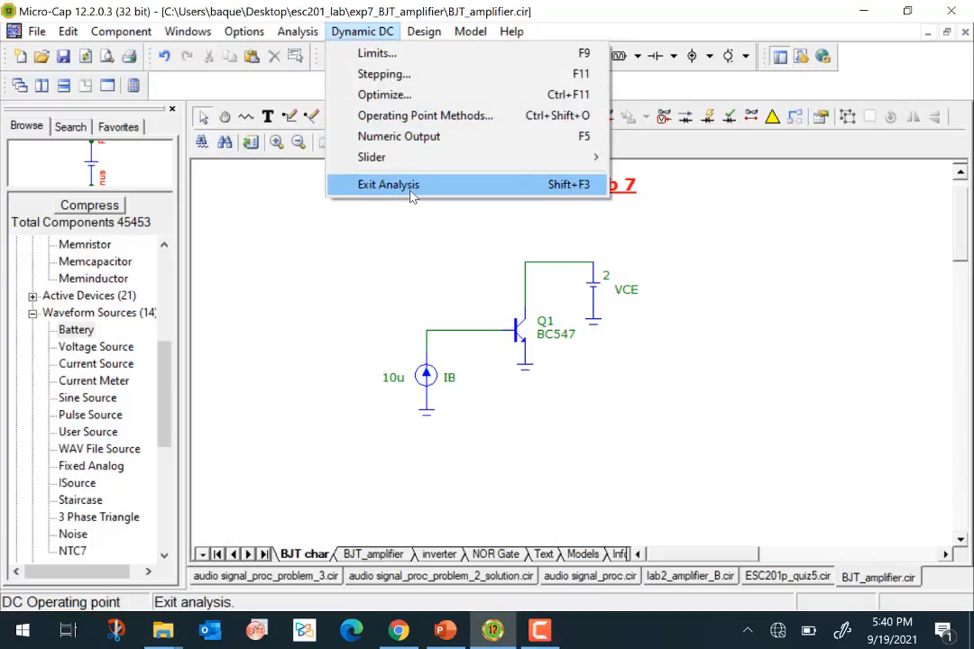
click(410, 185)
click(299, 31)
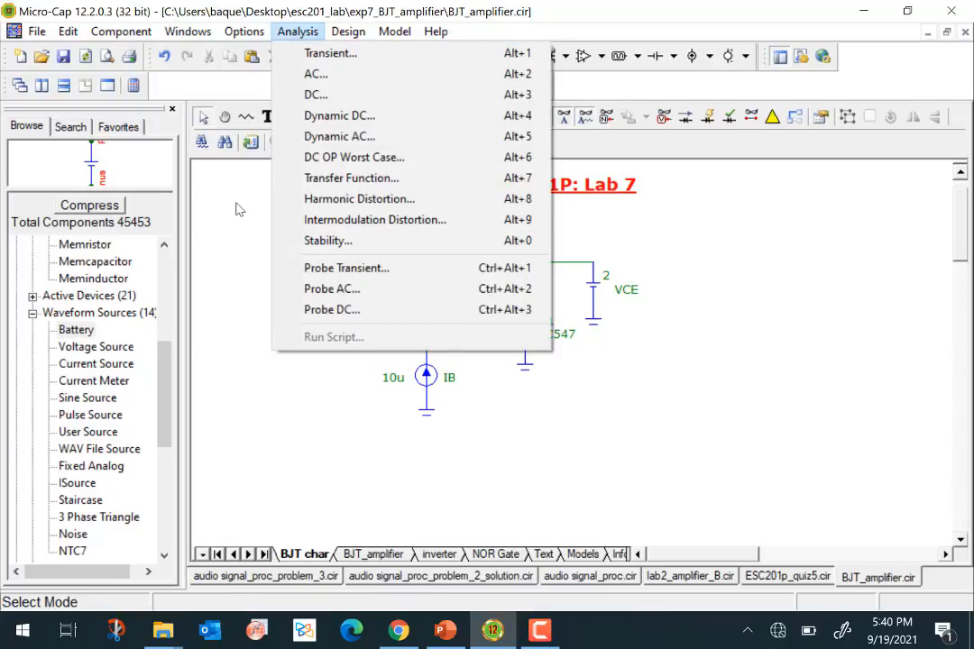
click(271, 246)
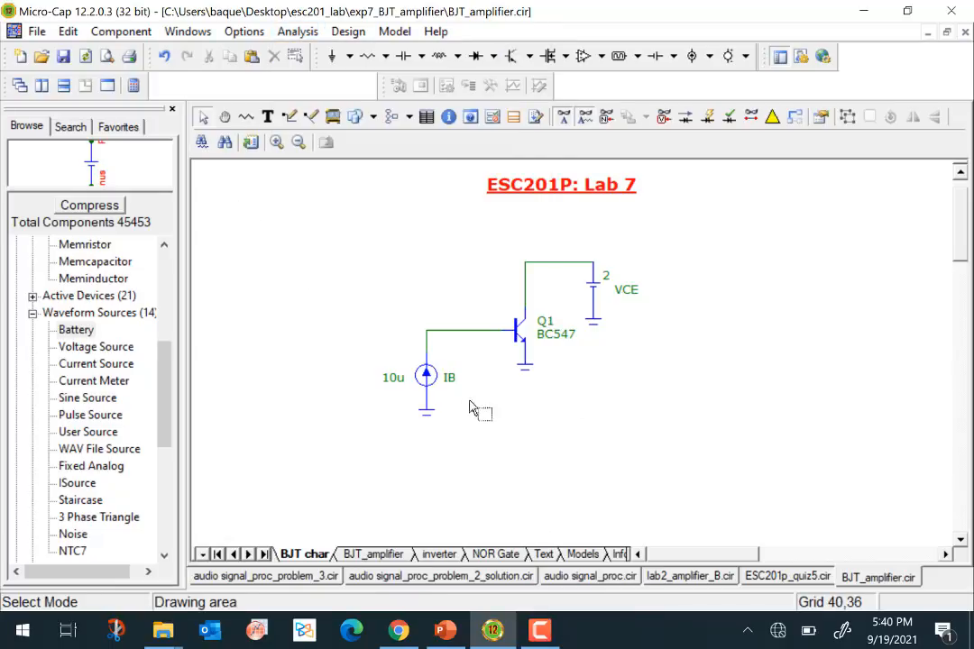
- Run a DC analysis sweeping VCE over 2,0,.02 with IC(Q1) plotted, and maximize the plot window
mouse_move(492, 338)
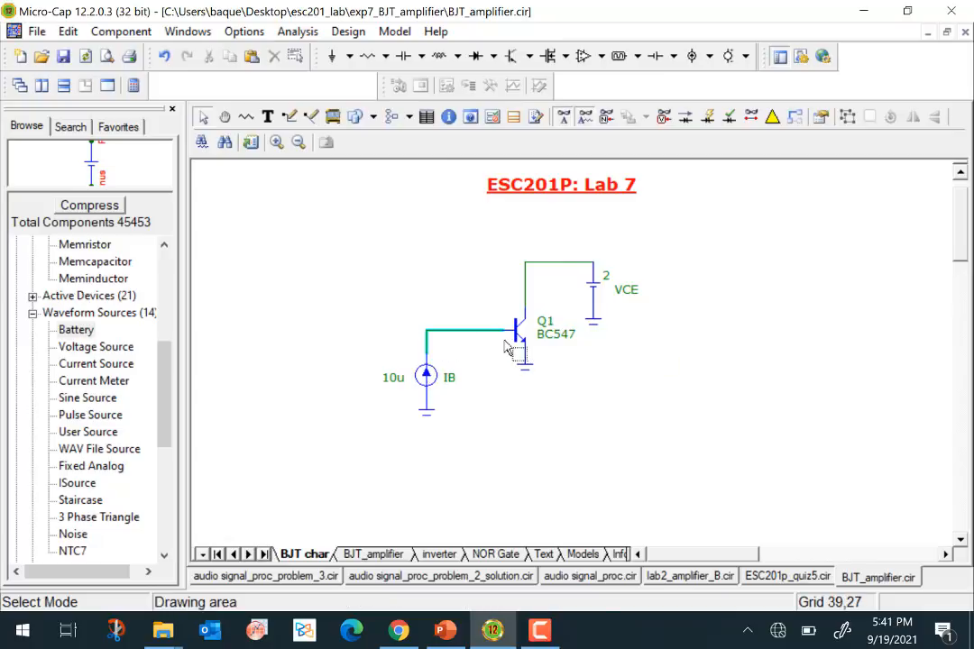
mouse_move(544, 309)
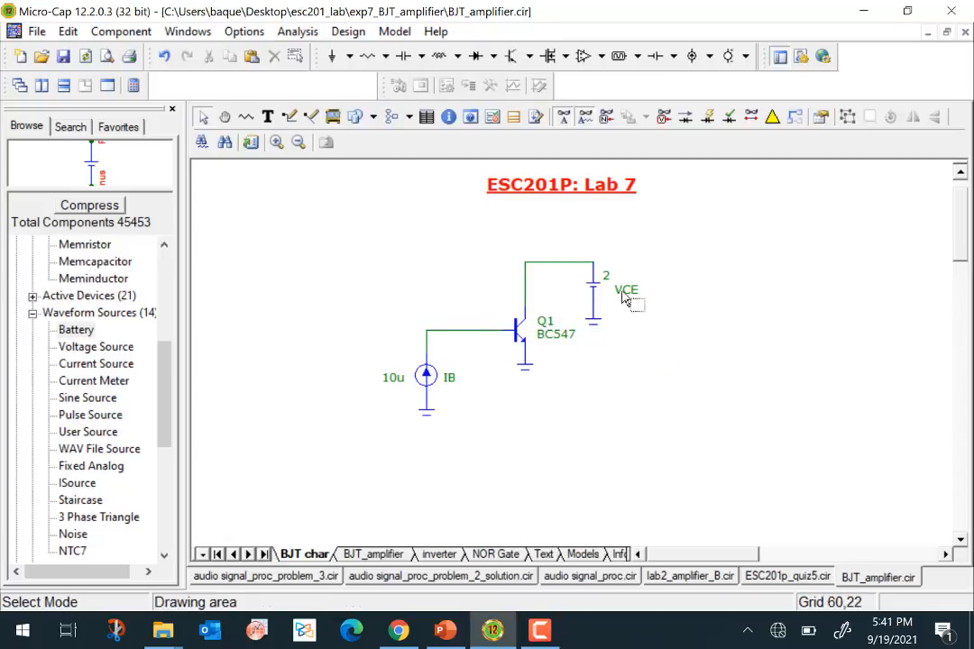
click(299, 31)
click(325, 97)
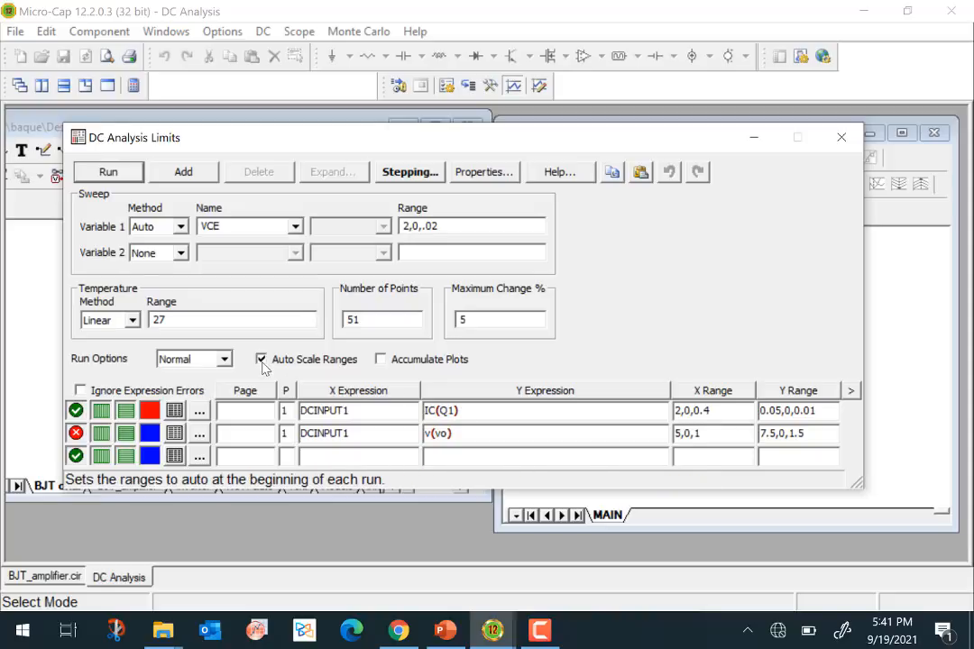
click(108, 172)
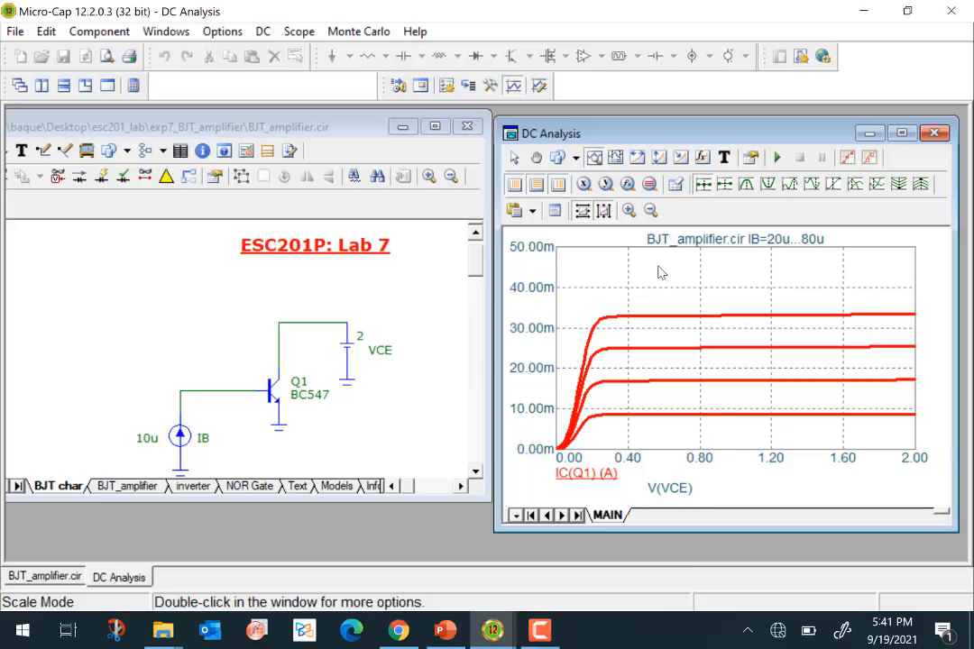
click(901, 134)
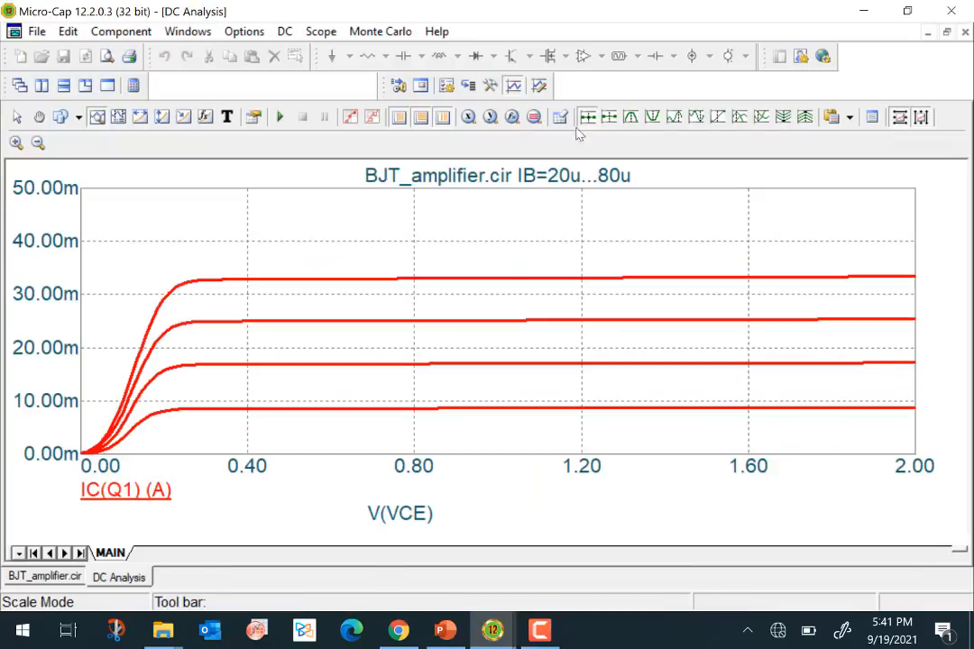
- Review the stepping settings for base current source IB, then restore the plot window beside the schematic
click(287, 32)
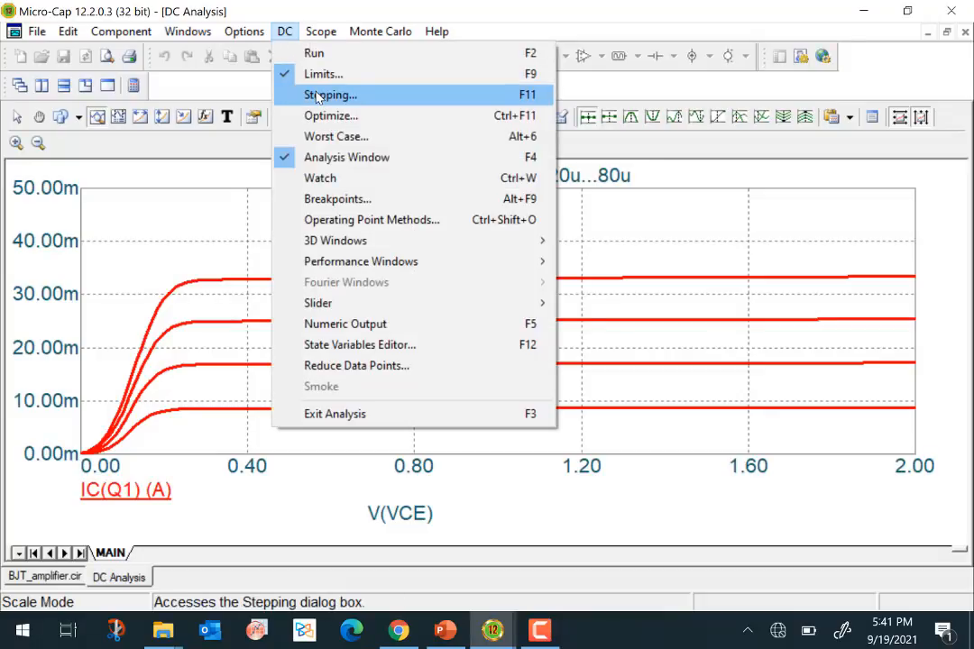
click(318, 96)
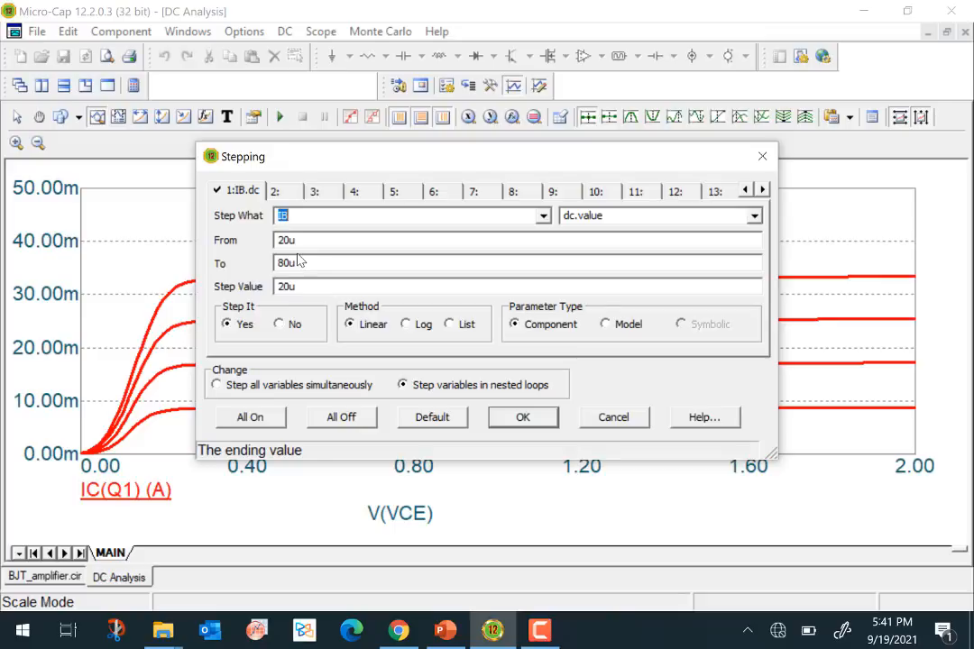
click(542, 421)
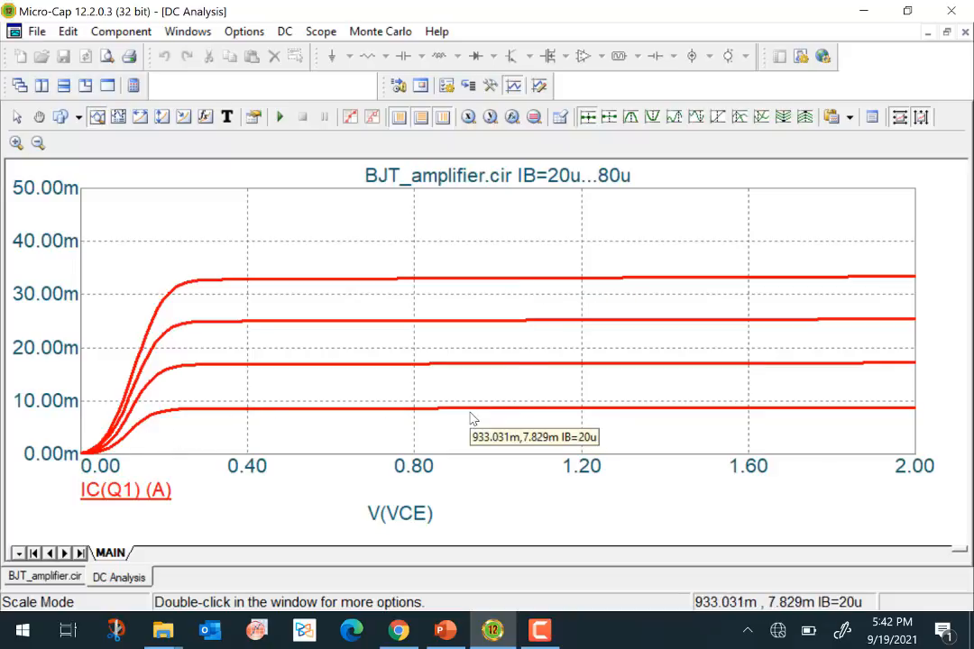
click(946, 32)
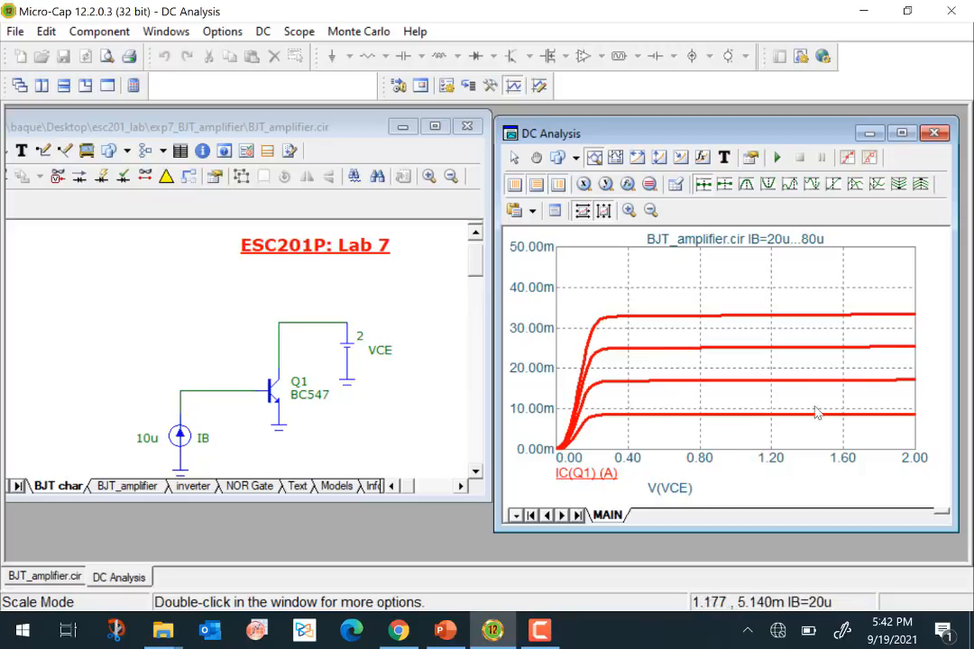
- Examine the stepped collector current curves against the transistor circuit, dismissing the Windows Update notification
mouse_move(722, 288)
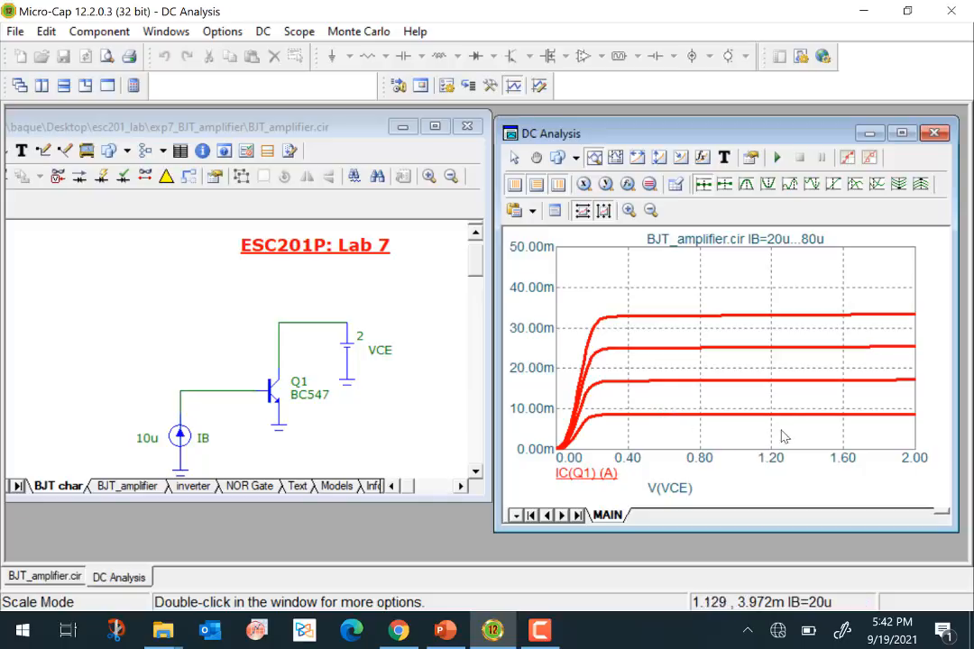
mouse_move(837, 309)
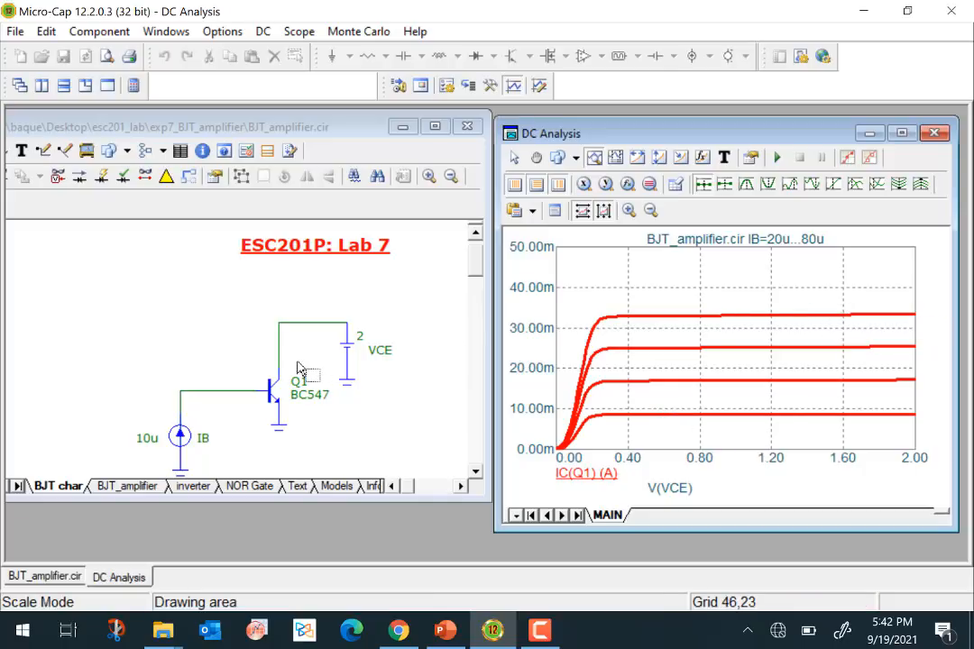
mouse_move(282, 355)
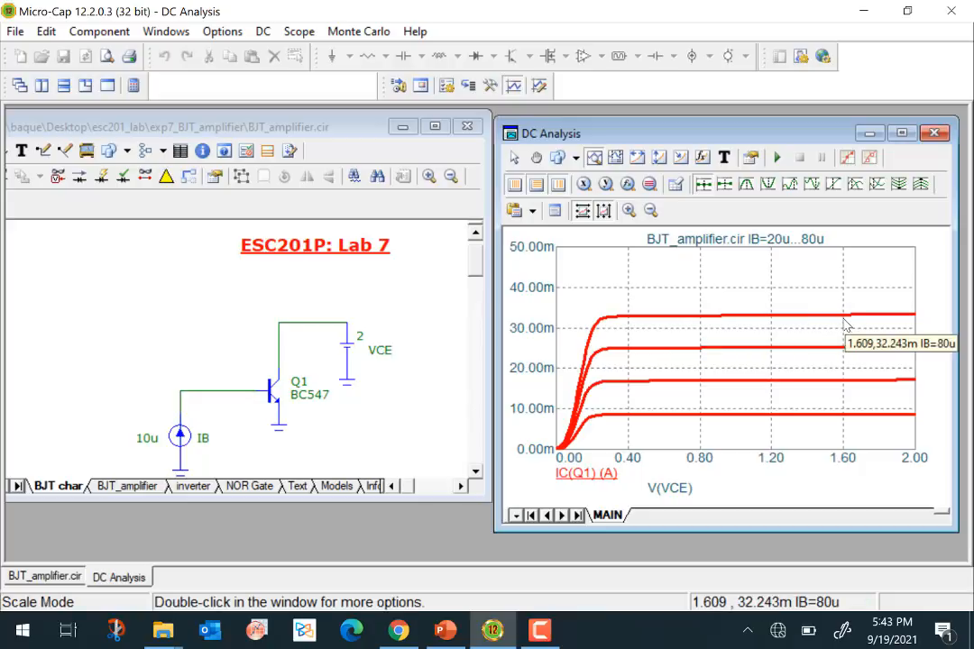
mouse_move(742, 321)
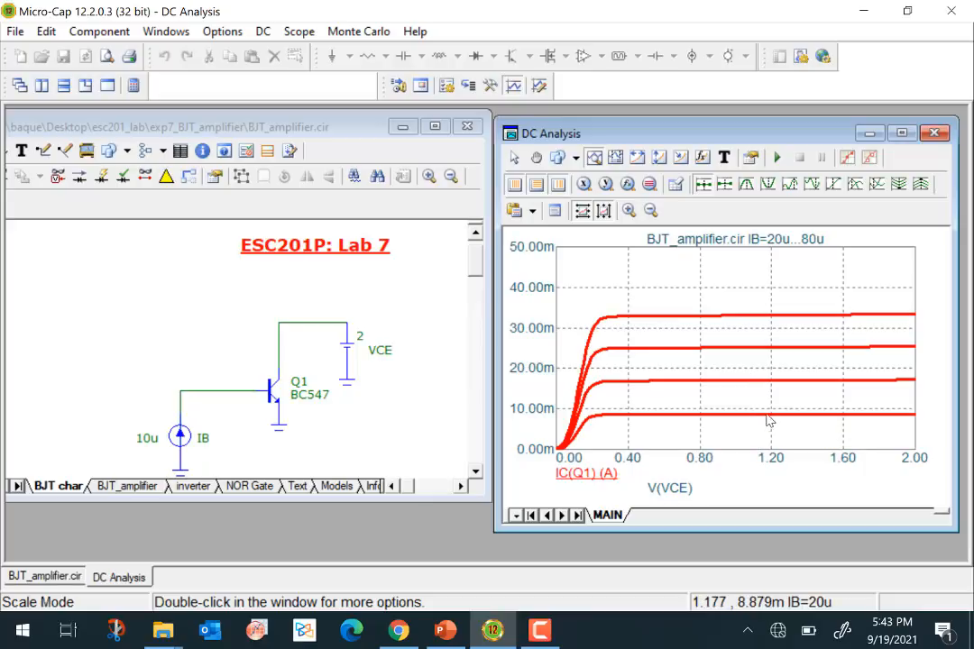
mouse_move(760, 367)
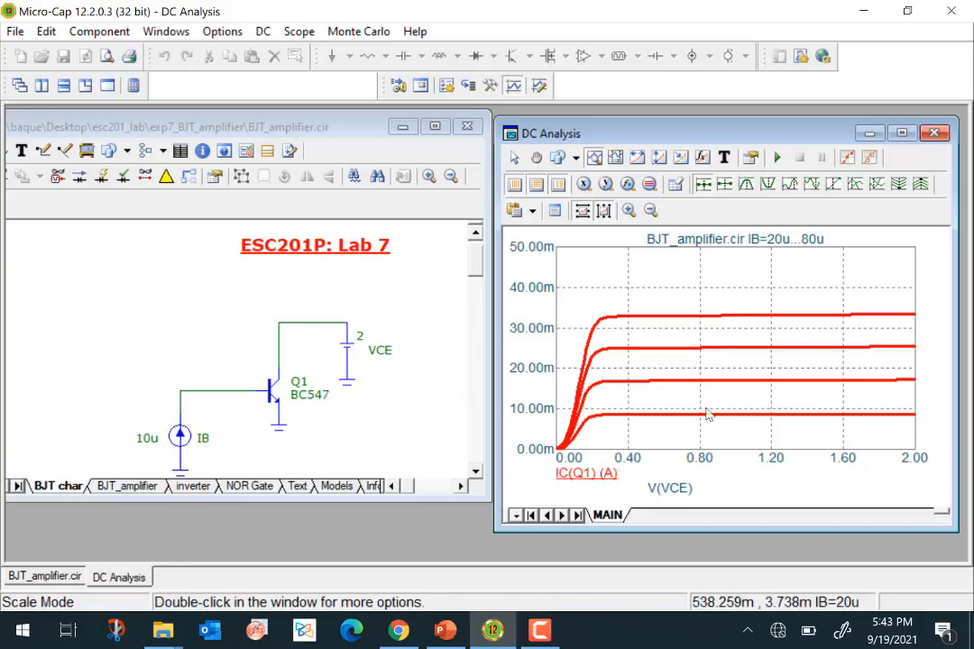
mouse_move(735, 433)
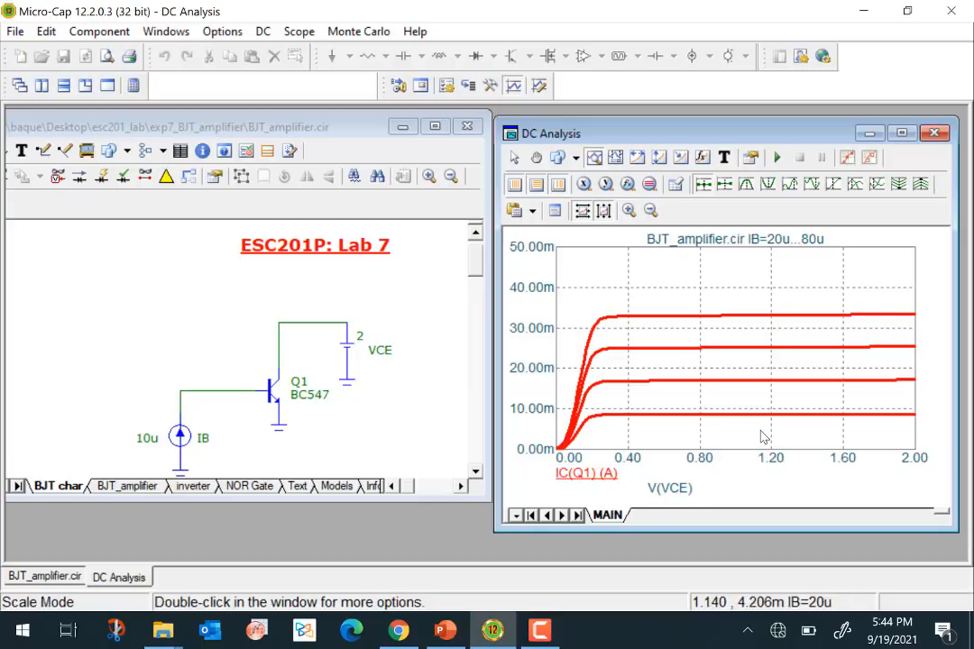
mouse_move(791, 304)
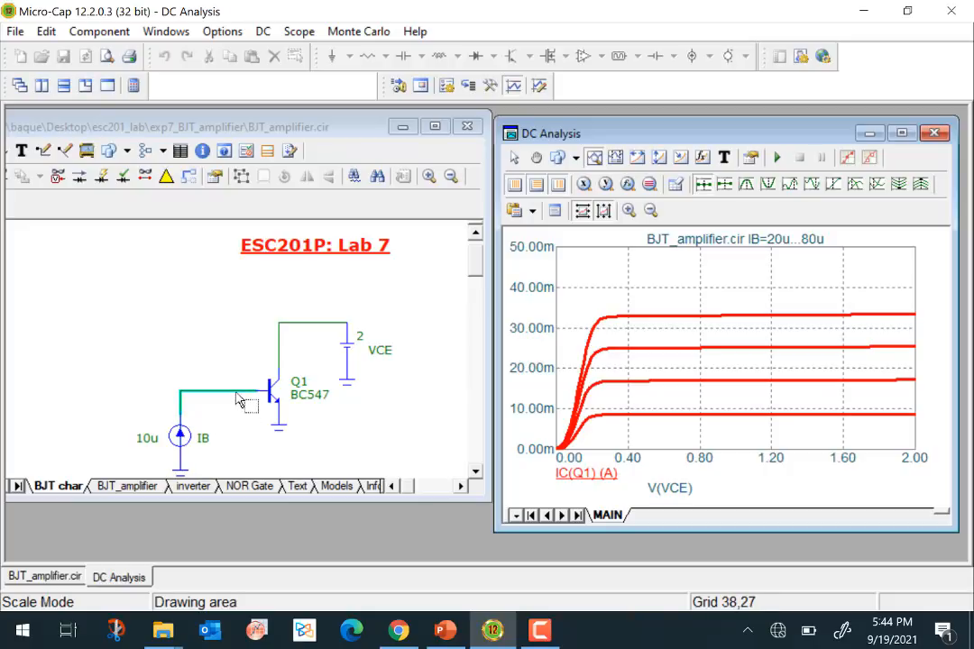
mouse_move(240, 400)
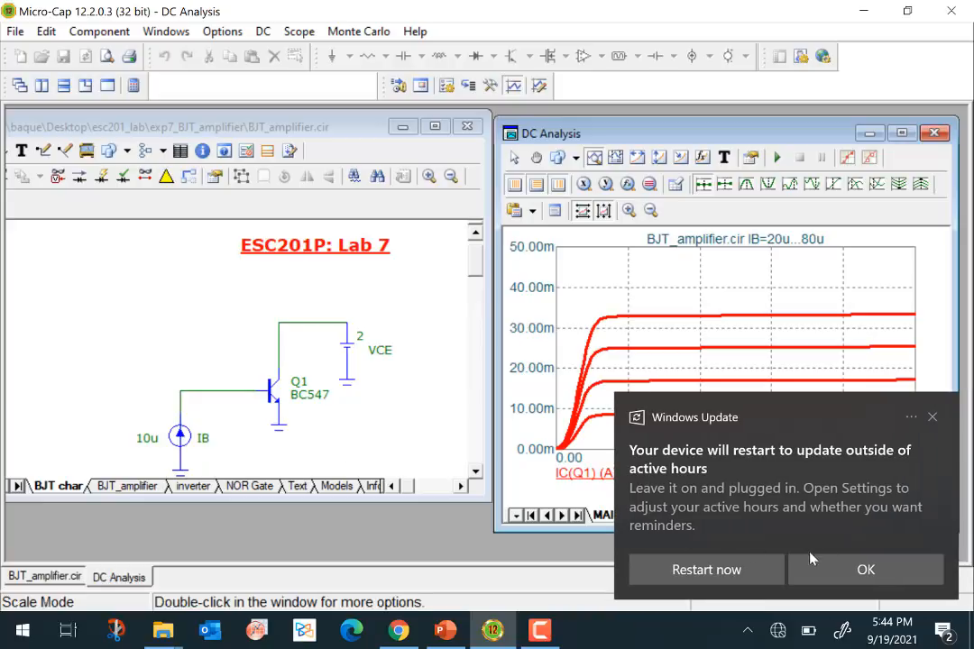
click(932, 419)
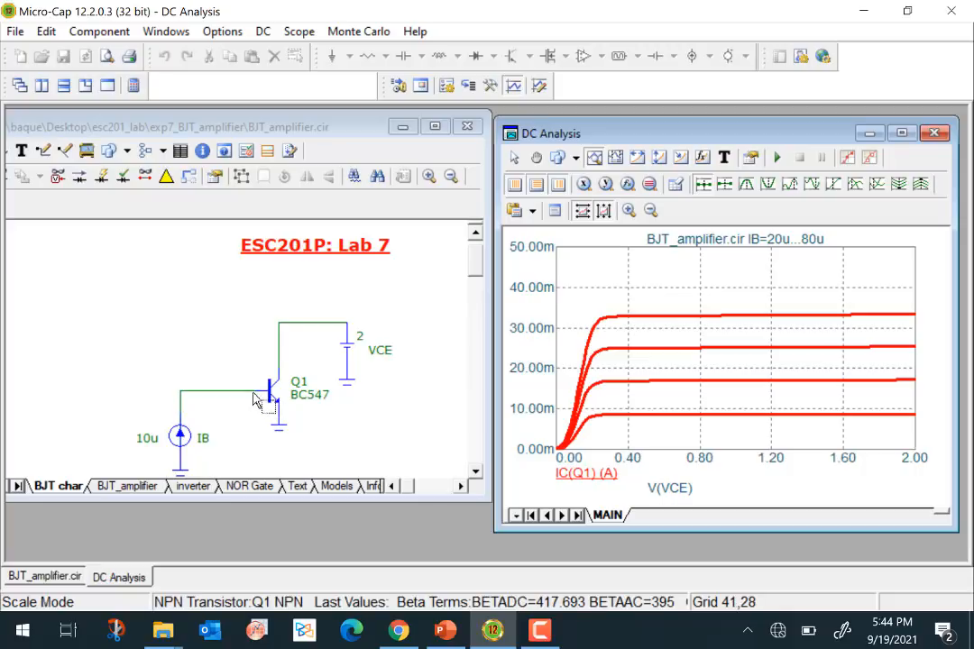
mouse_move(267, 411)
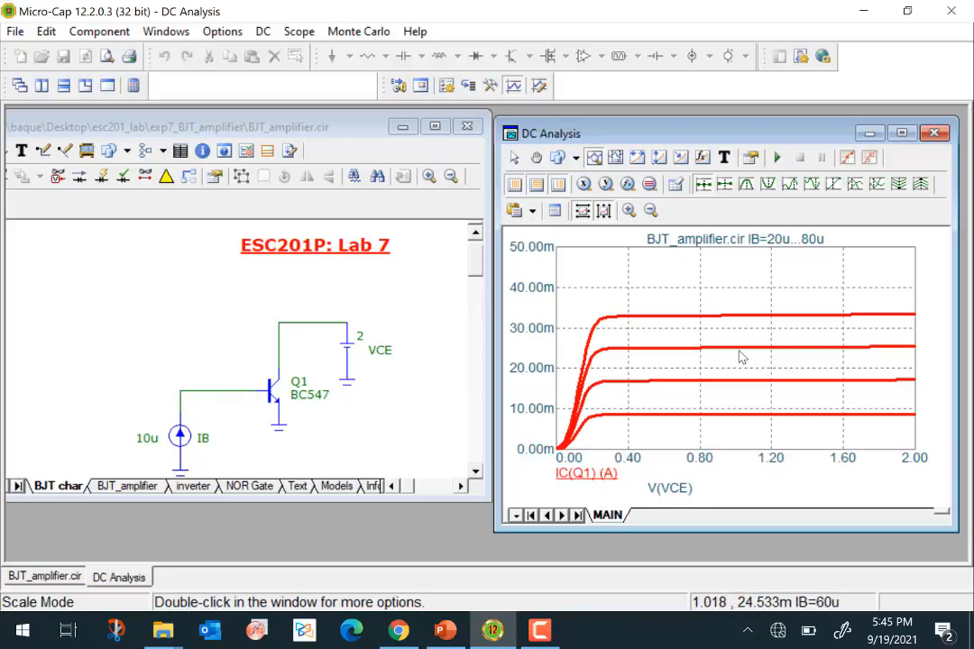
mouse_move(739, 356)
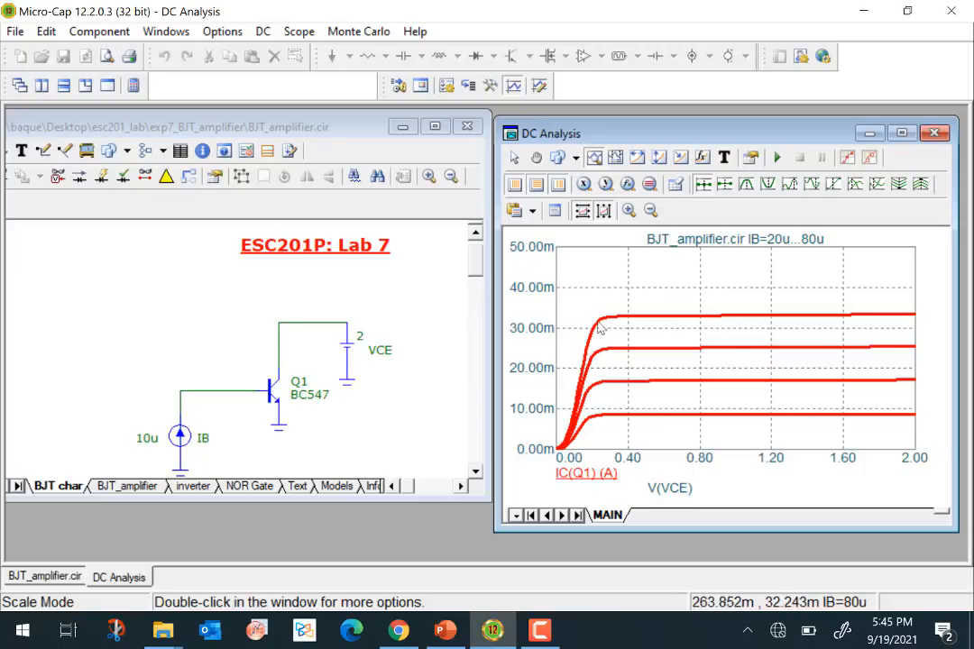
mouse_move(571, 443)
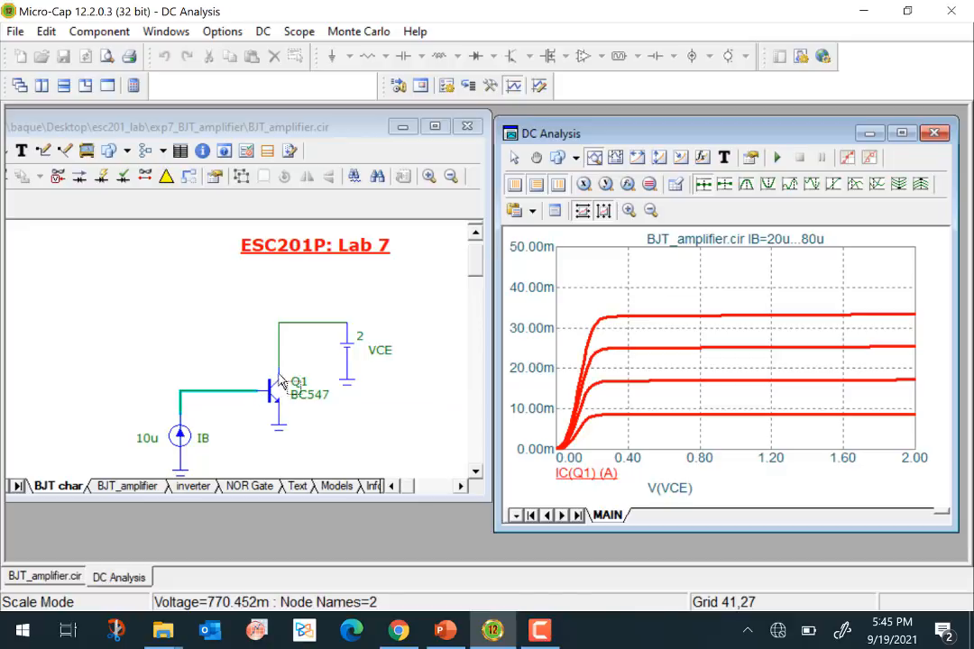
- Exit the DC analysis and set the VCE battery's value to 0.1
click(262, 31)
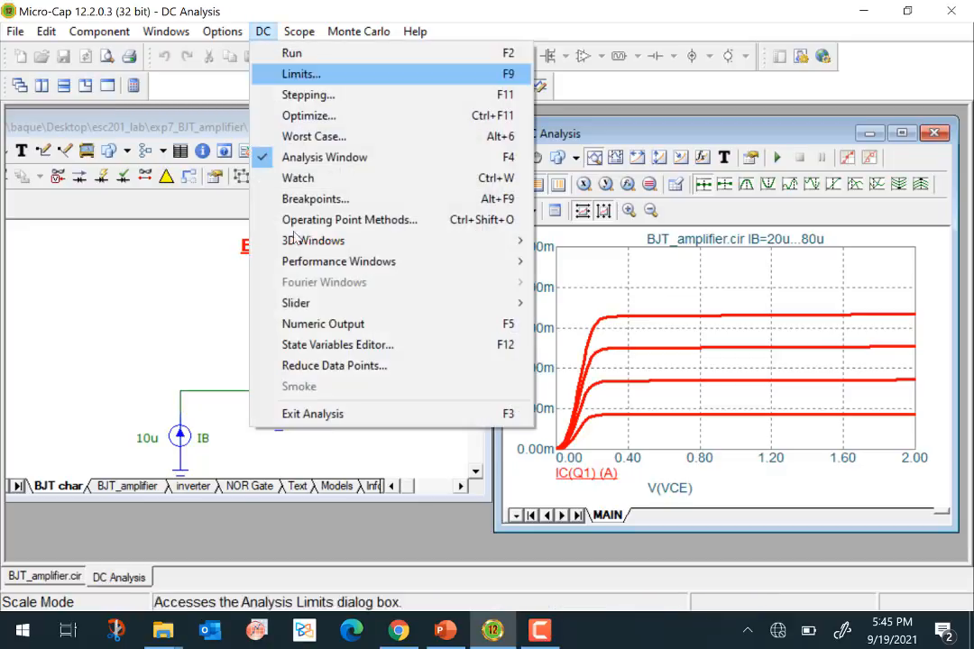
click(360, 417)
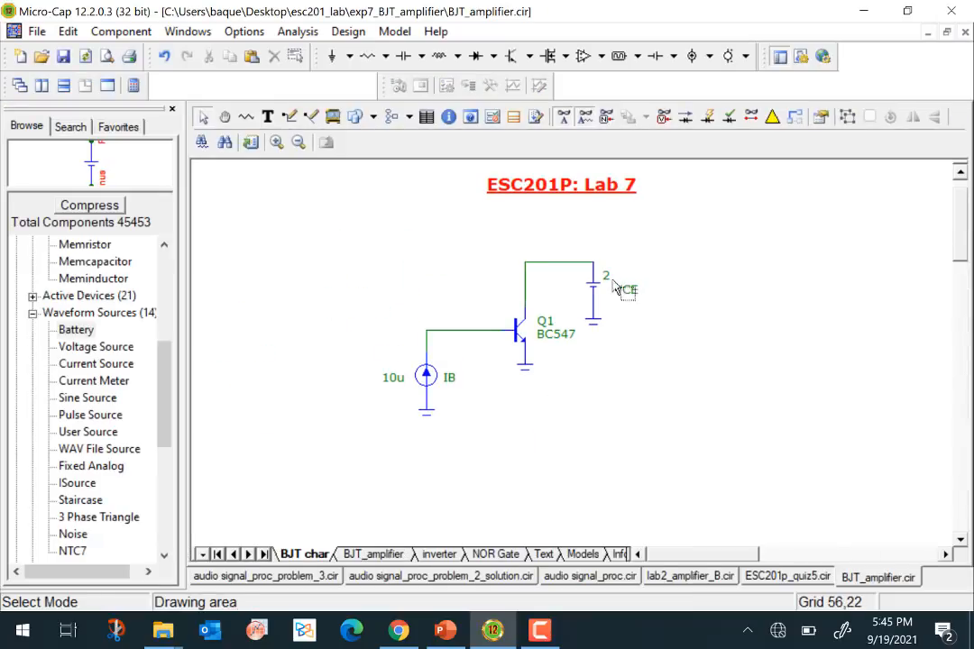
double_click(605, 274)
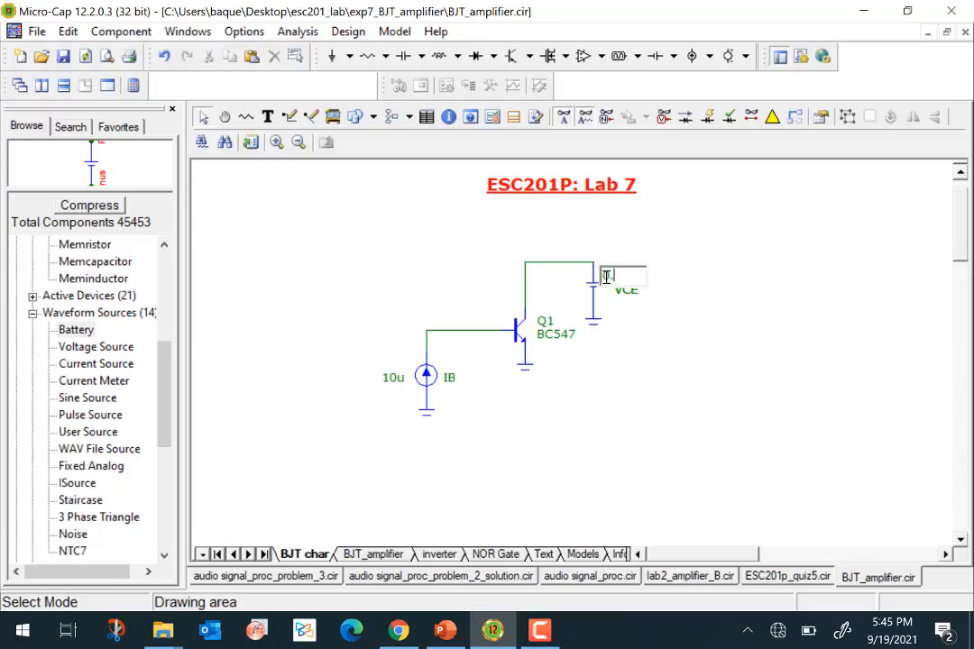
text(0.1)
key(Return)
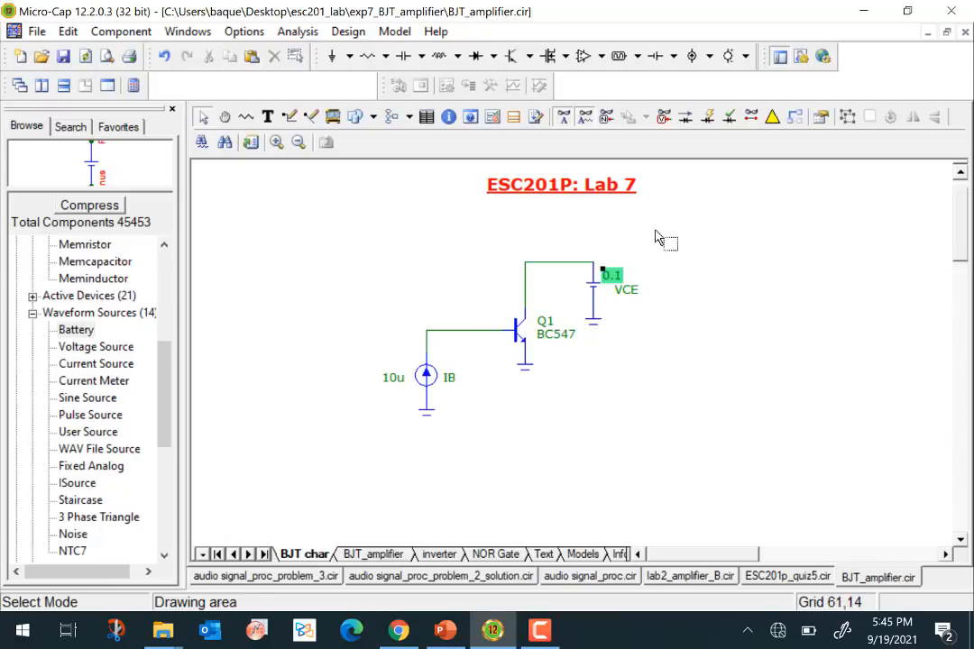
- Run a Dynamic DC analysis and show the branch currents on the schematic
click(297, 31)
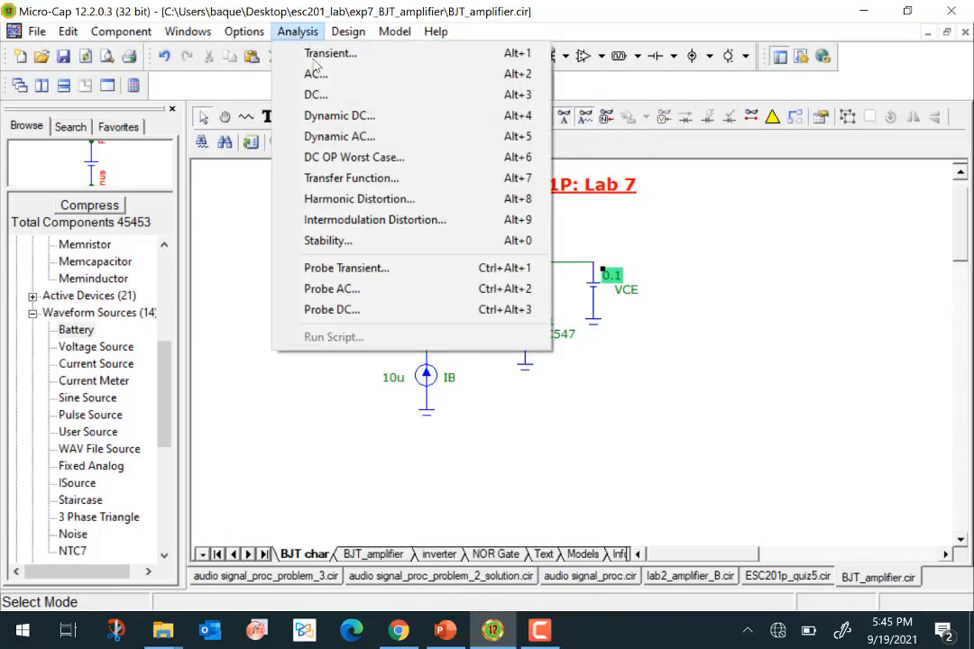
click(341, 117)
click(615, 370)
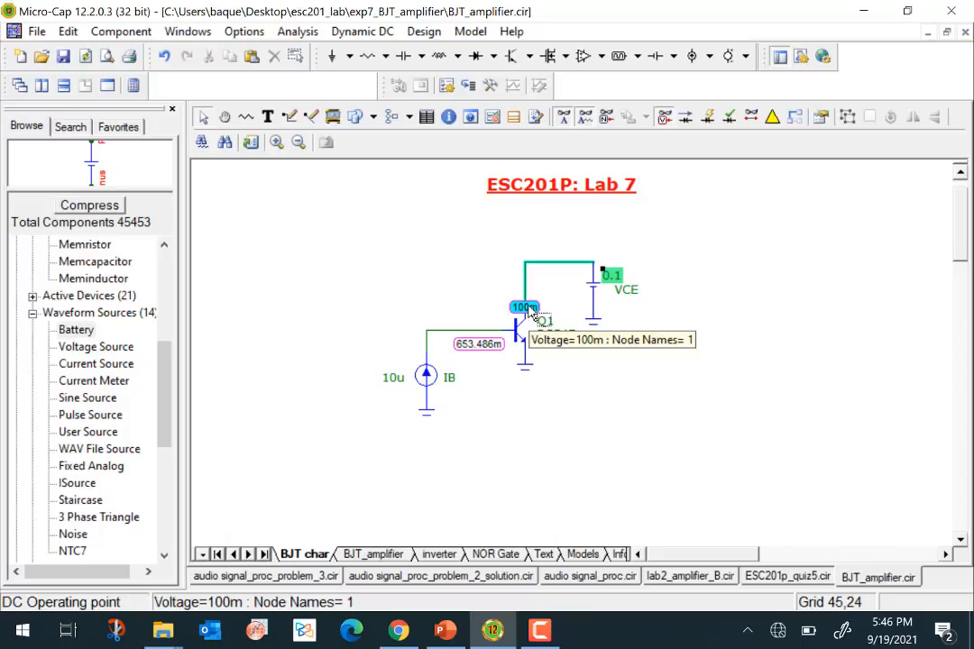
click(686, 120)
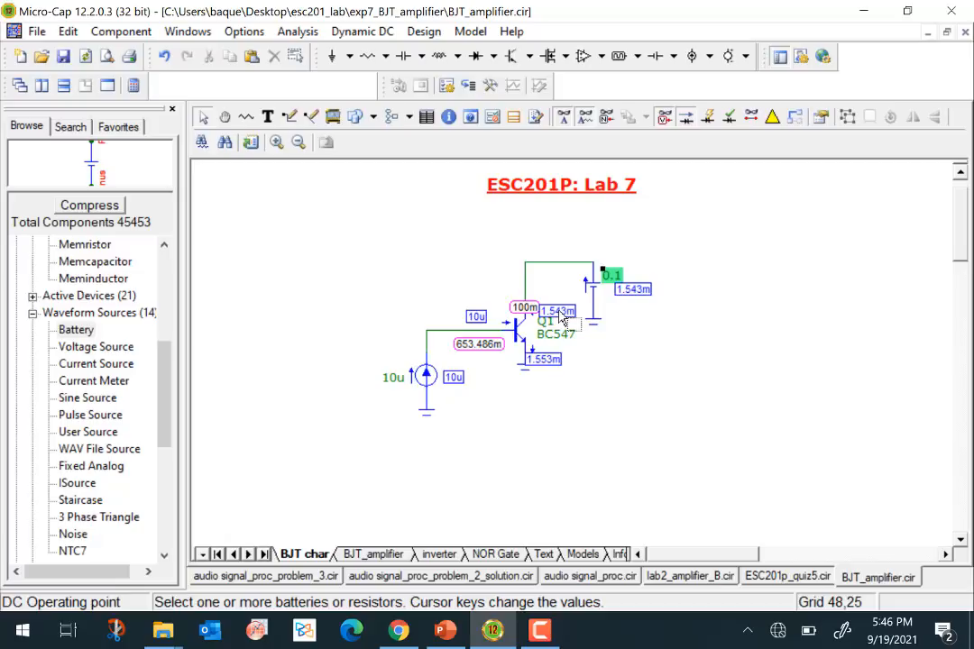
- Set the VCE battery's value to 0.05 with the Dynamic DC analysis active
double_click(617, 278)
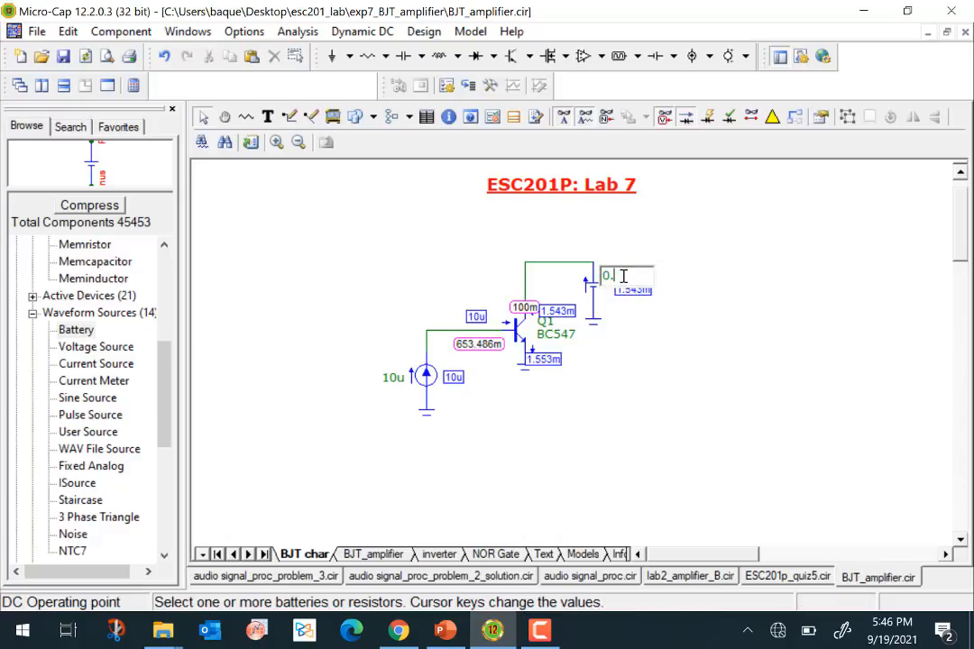
text(0.05)
key(Return)
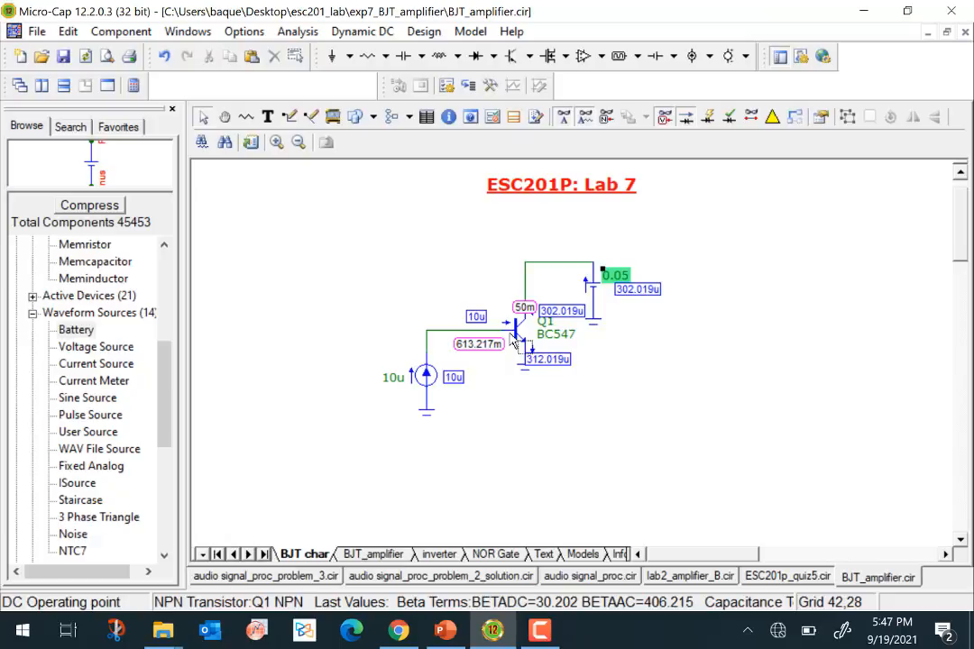
- Set the VCE battery's value to 2 and hide the node voltages, leaving the currents displayed
double_click(619, 281)
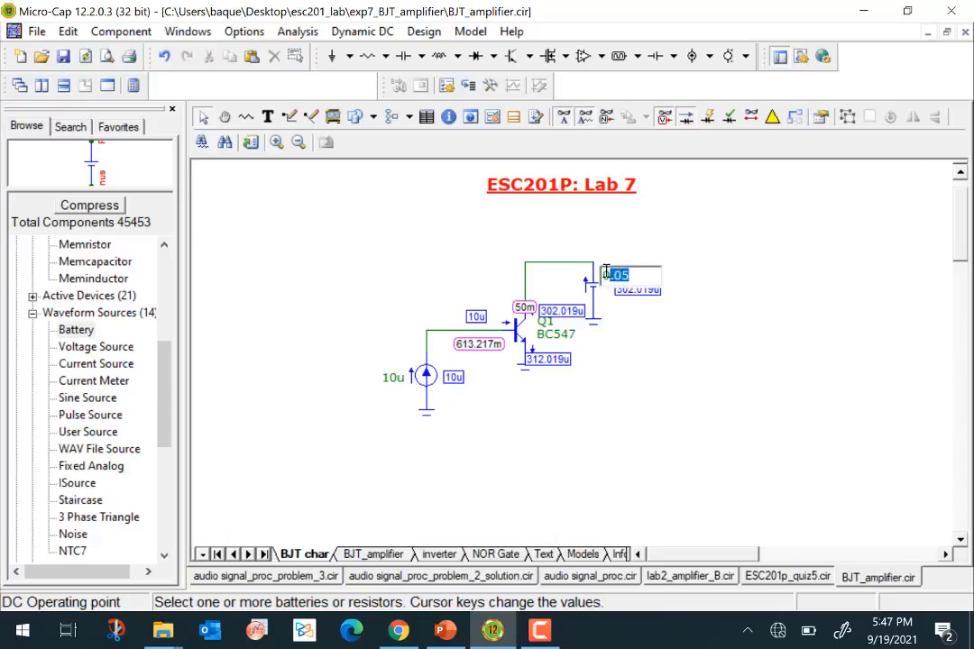
text(2)
key(Return)
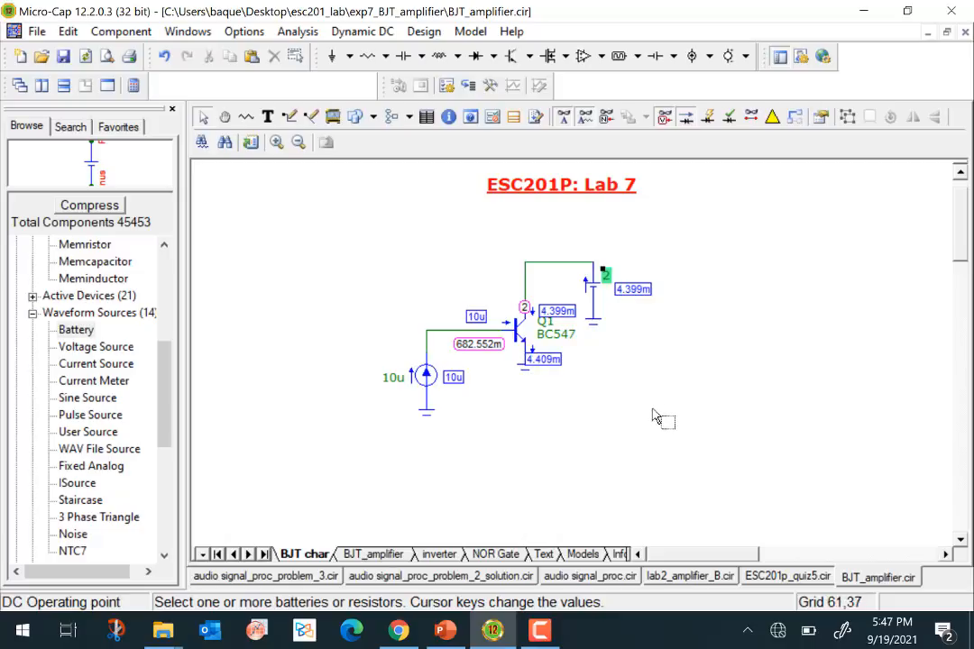
click(665, 118)
click(666, 118)
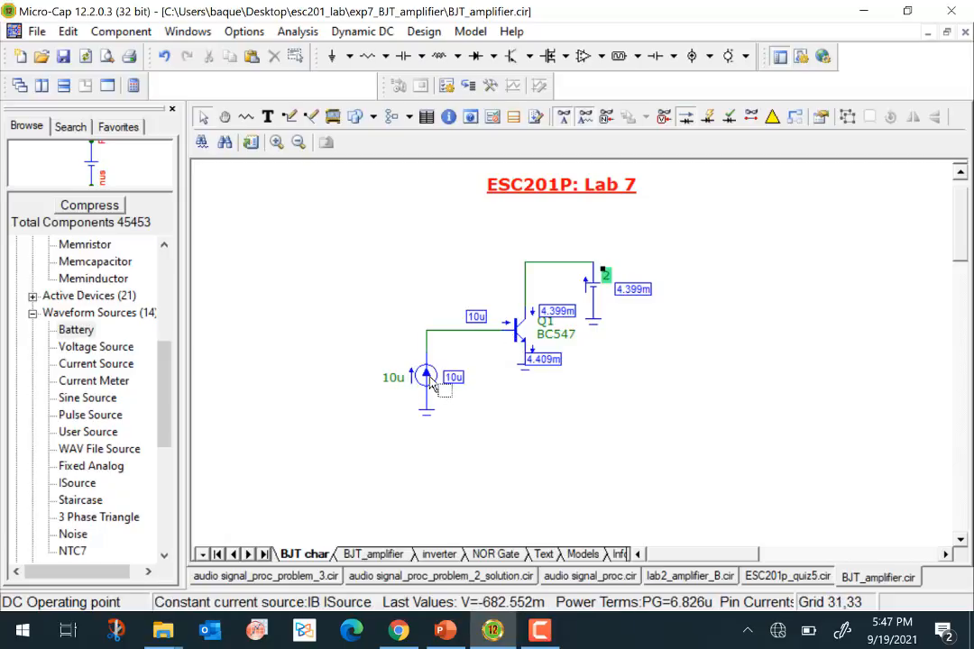
mouse_move(431, 370)
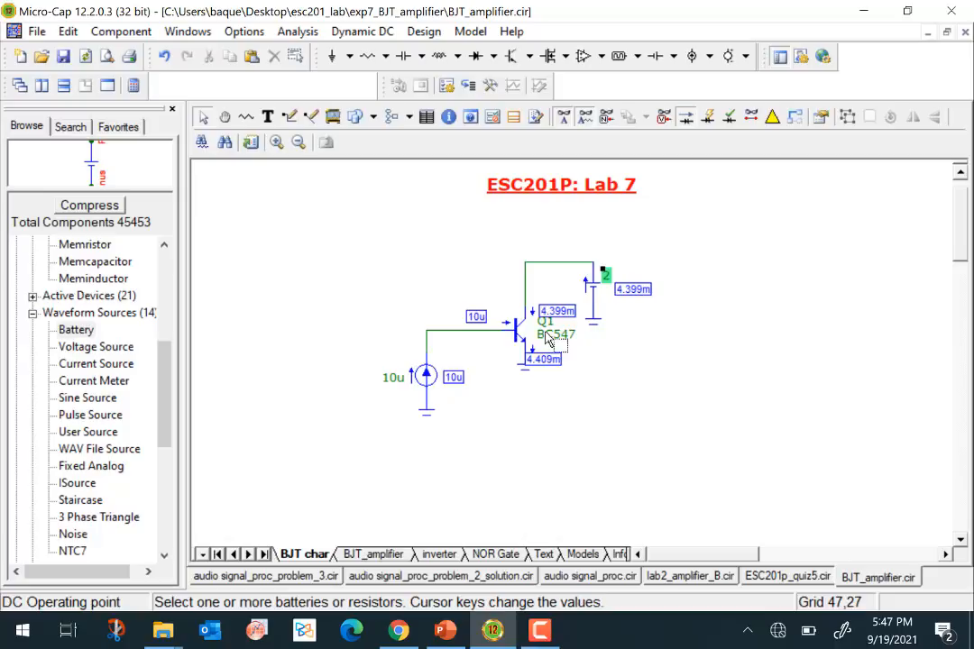
- Exit the Dynamic DC analysis and run the DC analysis of IC(Q1) with VCE swept over 2,0,.02
click(363, 31)
click(401, 184)
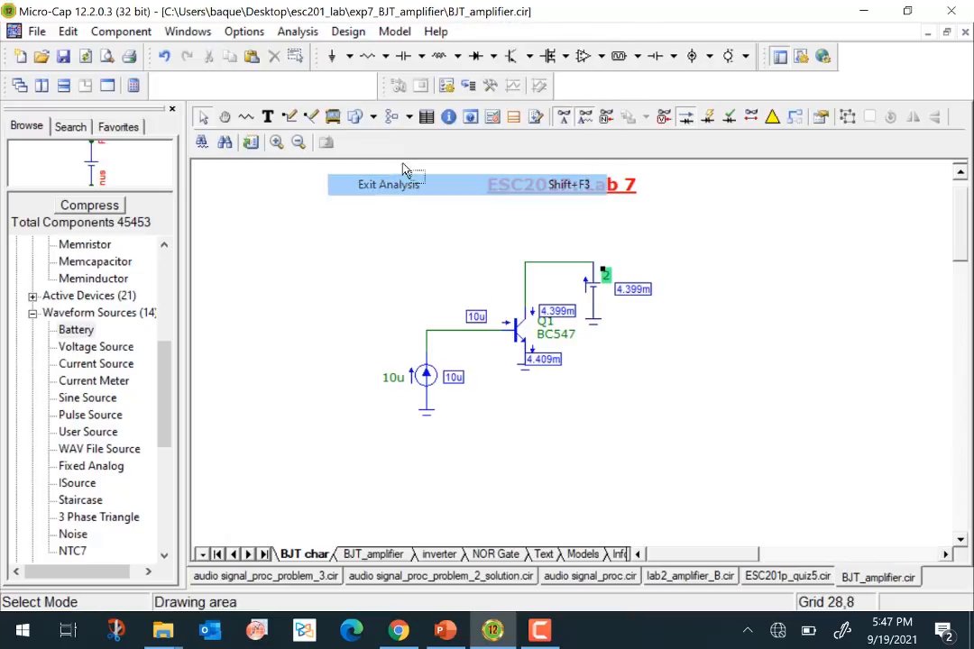
click(298, 31)
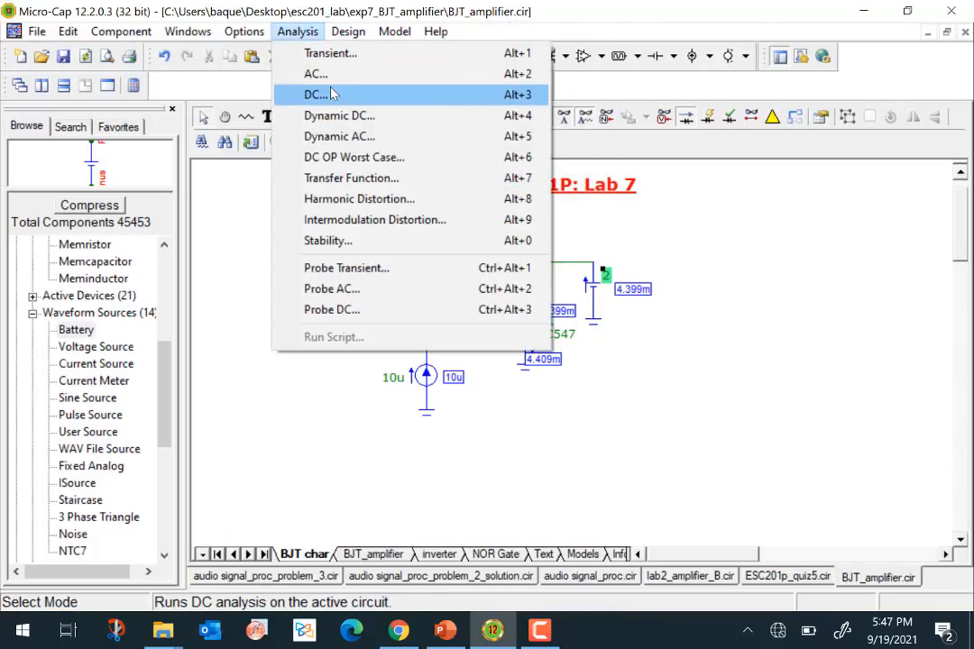
click(332, 93)
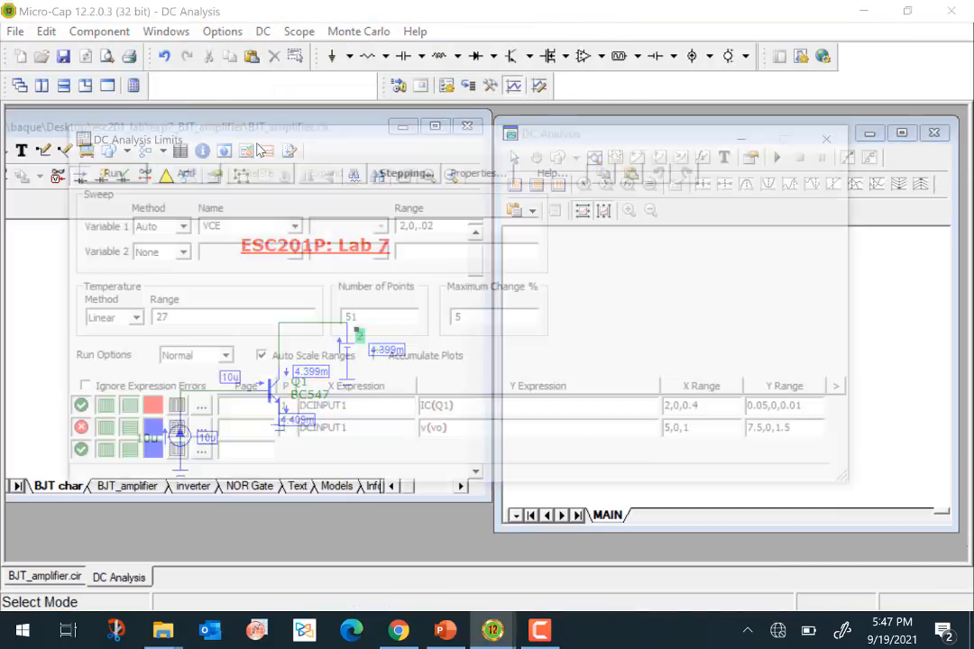
click(120, 176)
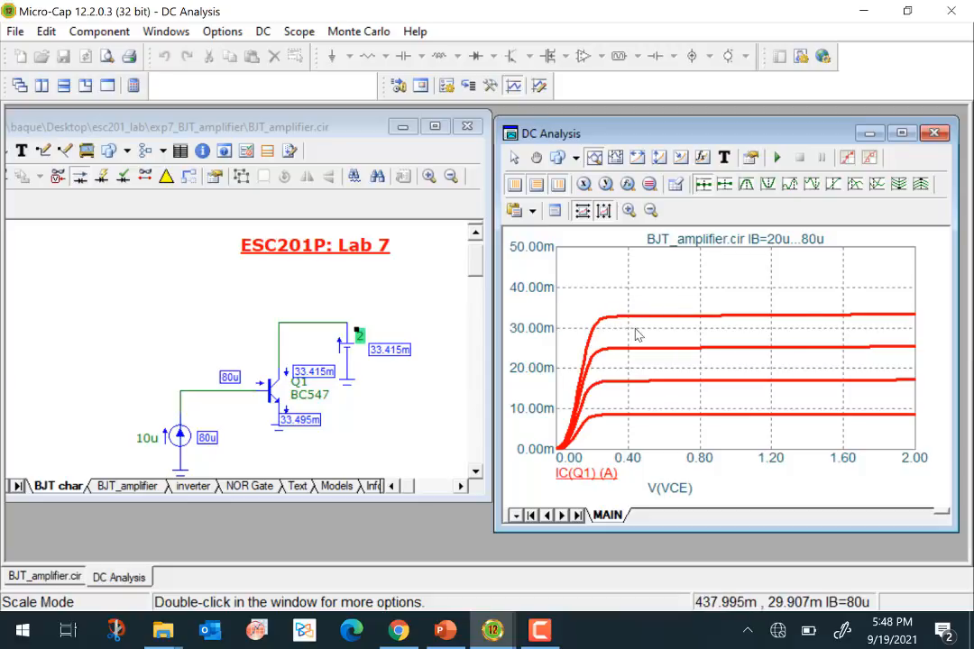
- Zoom the plot in on the flat region of the IB=80u collector current curve
drag(636, 327, 885, 278)
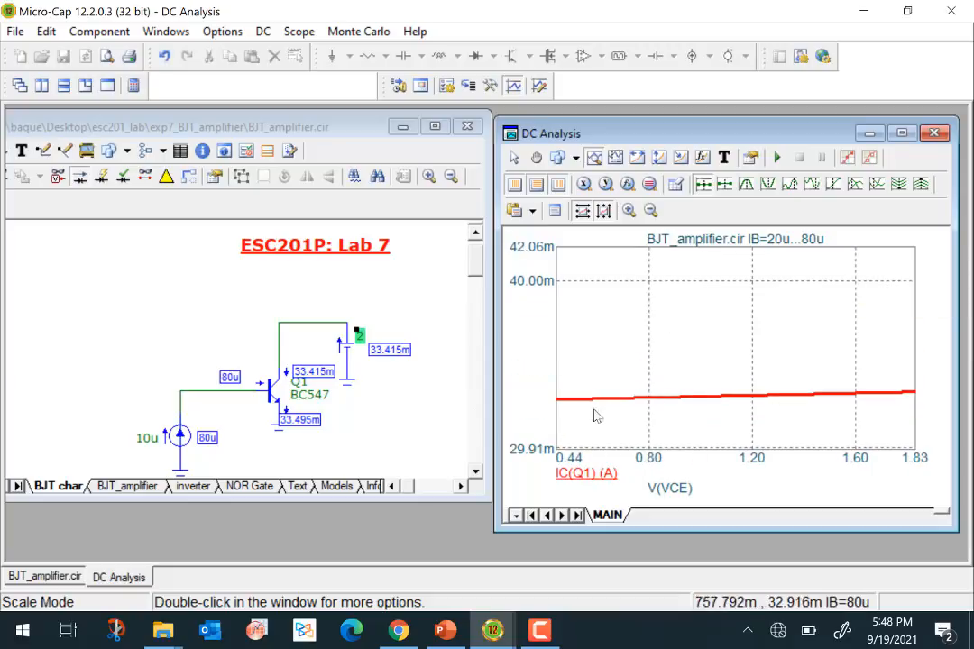
drag(569, 412, 911, 351)
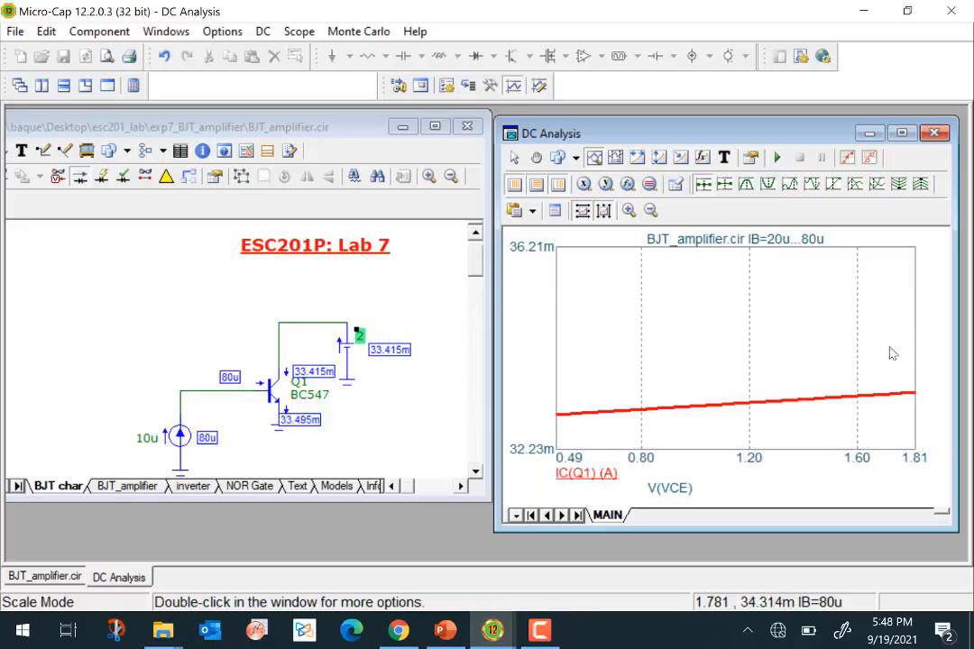
- Zoom the plot further in on the flat IB=80u curve and examine its slope between about 0.5 and 1.75 V
drag(561, 438, 899, 333)
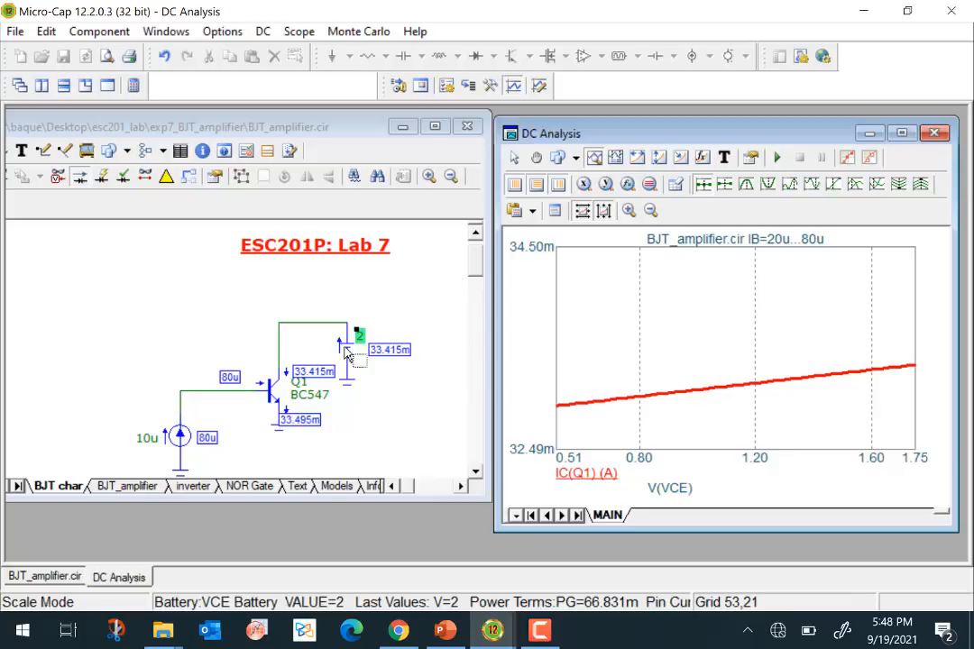
mouse_move(345, 354)
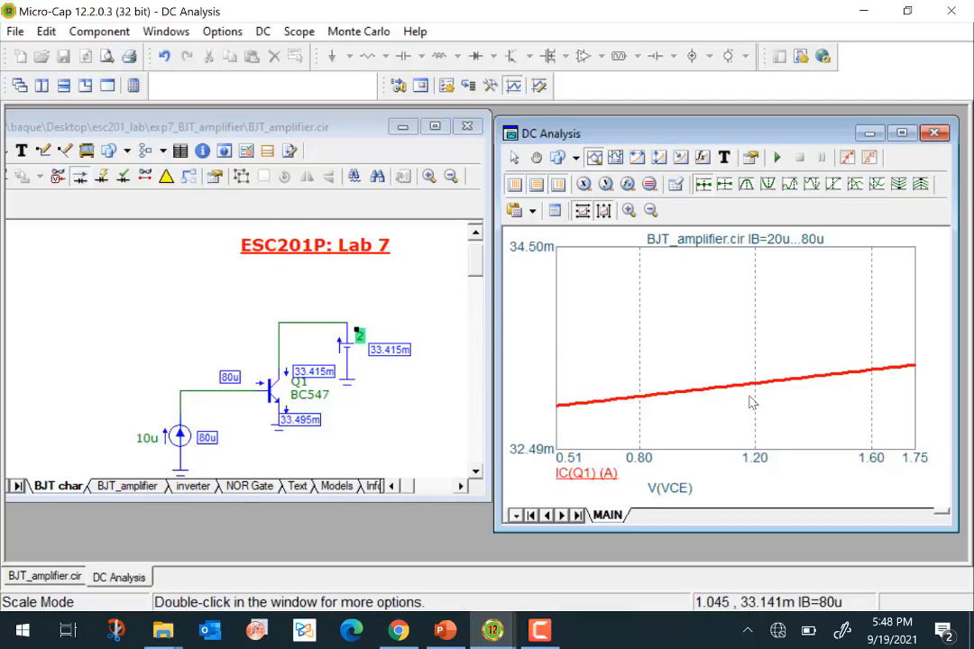
mouse_move(708, 388)
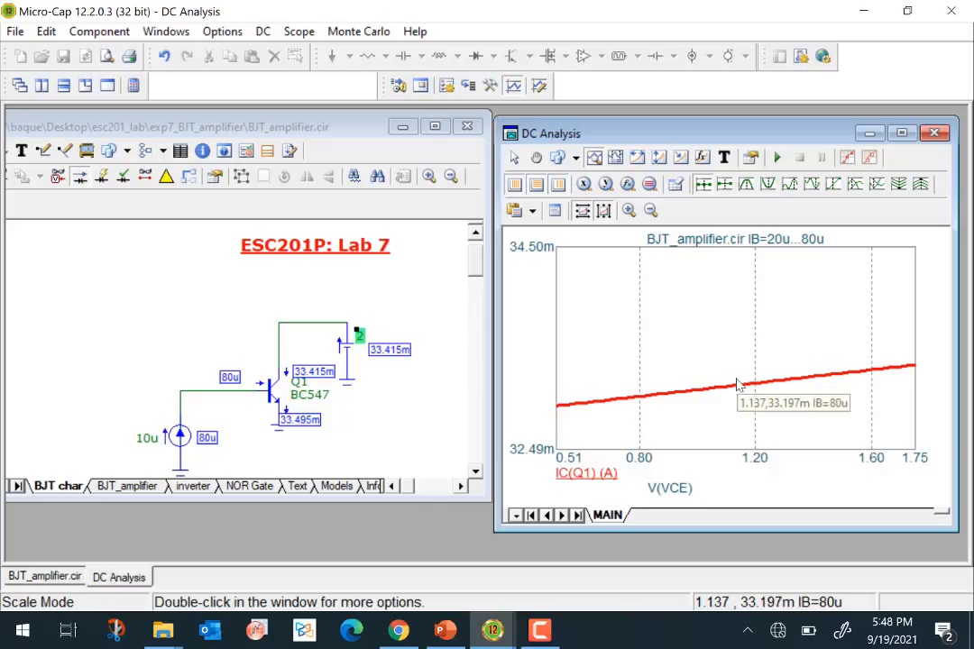
- Exit the DC analysis and show the BJT_amplifier page with the current values hidden
click(263, 31)
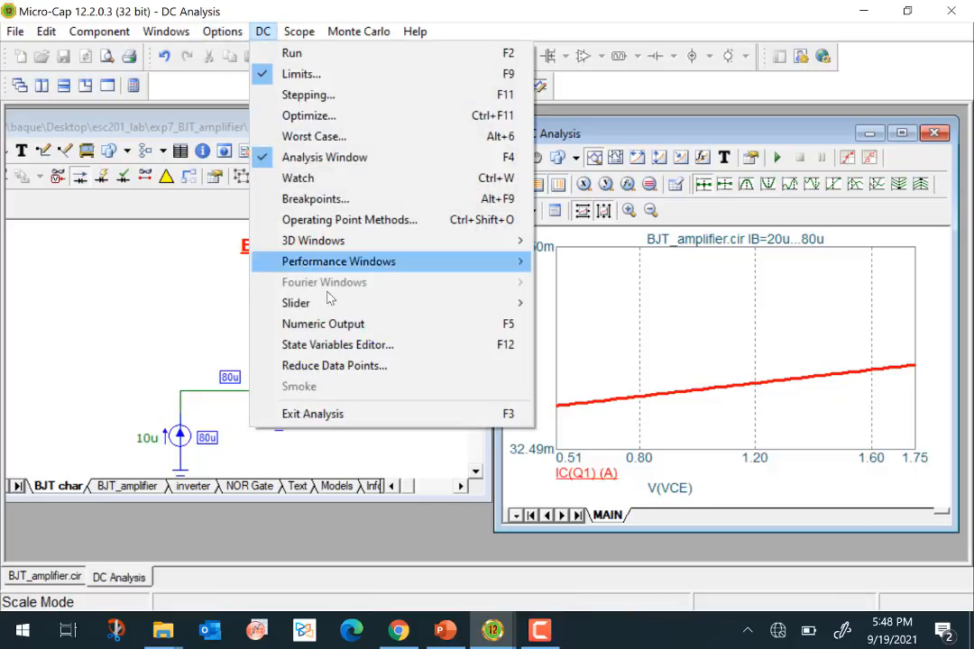
click(375, 421)
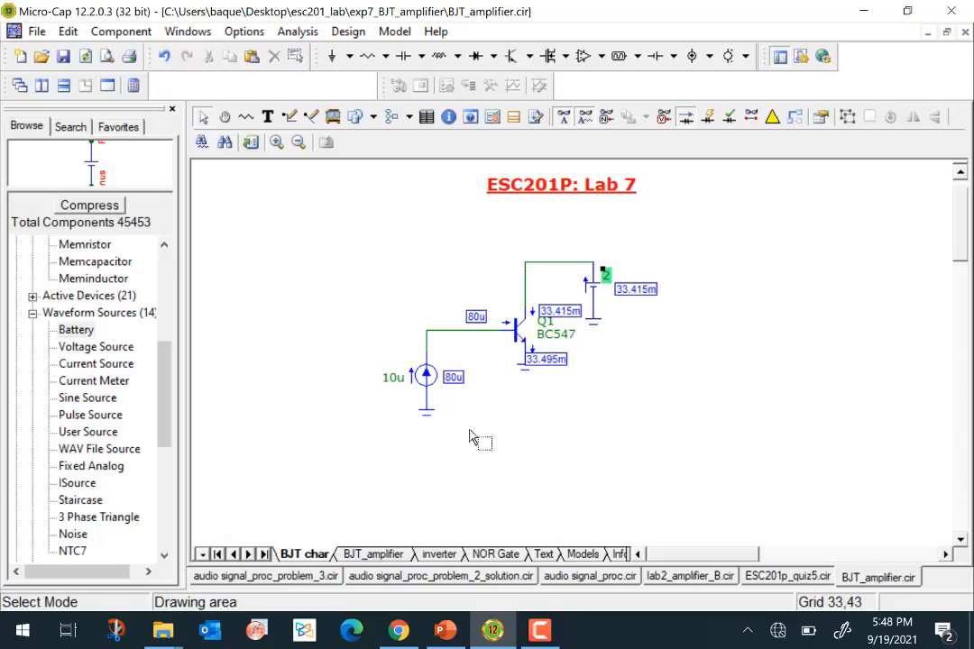
click(374, 554)
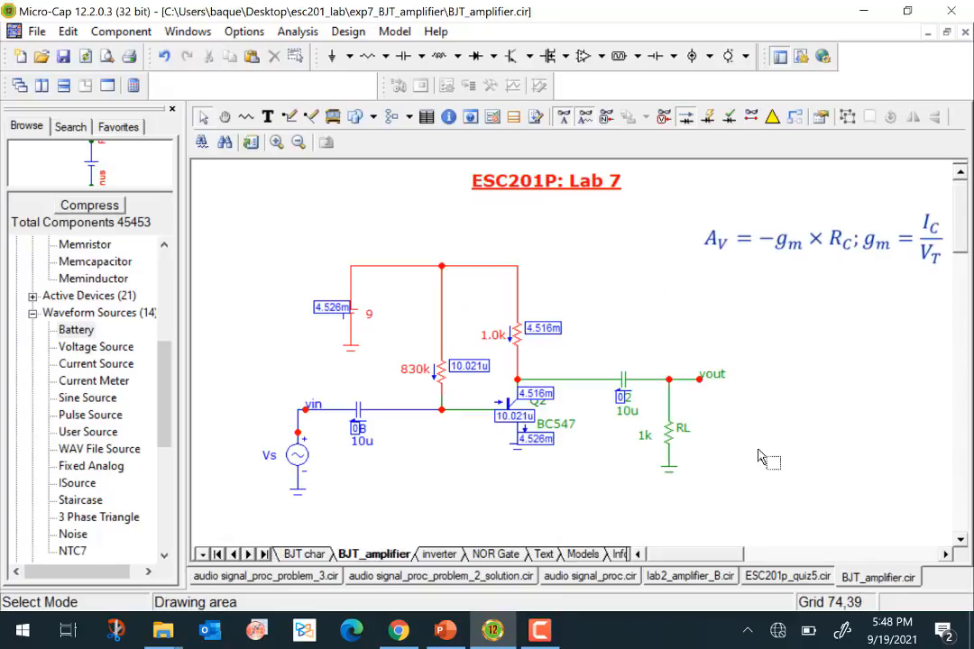
click(684, 120)
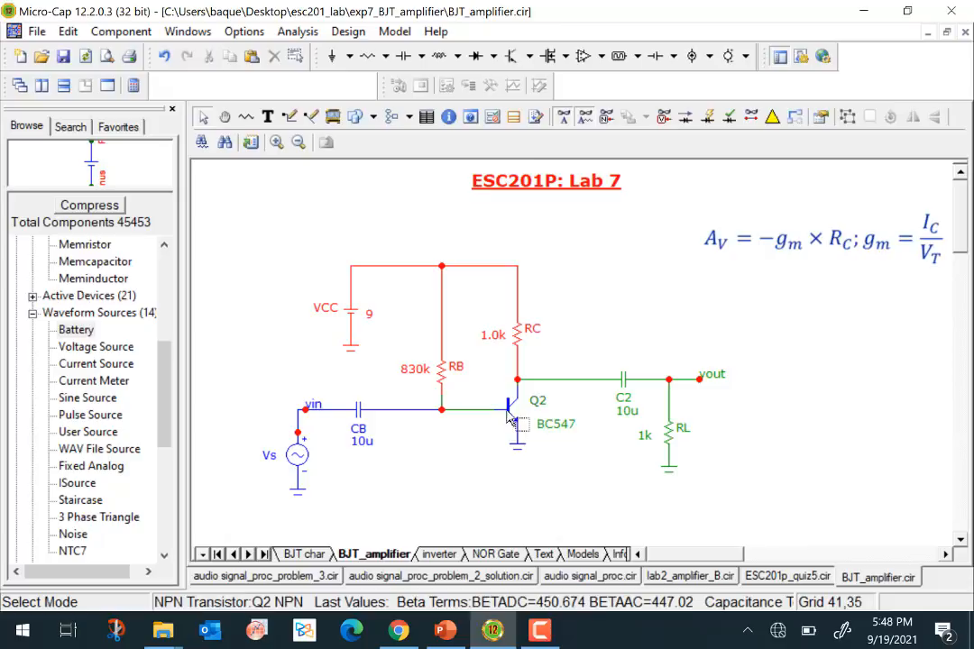
- Move the voltage gain formula slightly closer to the amplifier schematic and deselect it
mouse_move(511, 417)
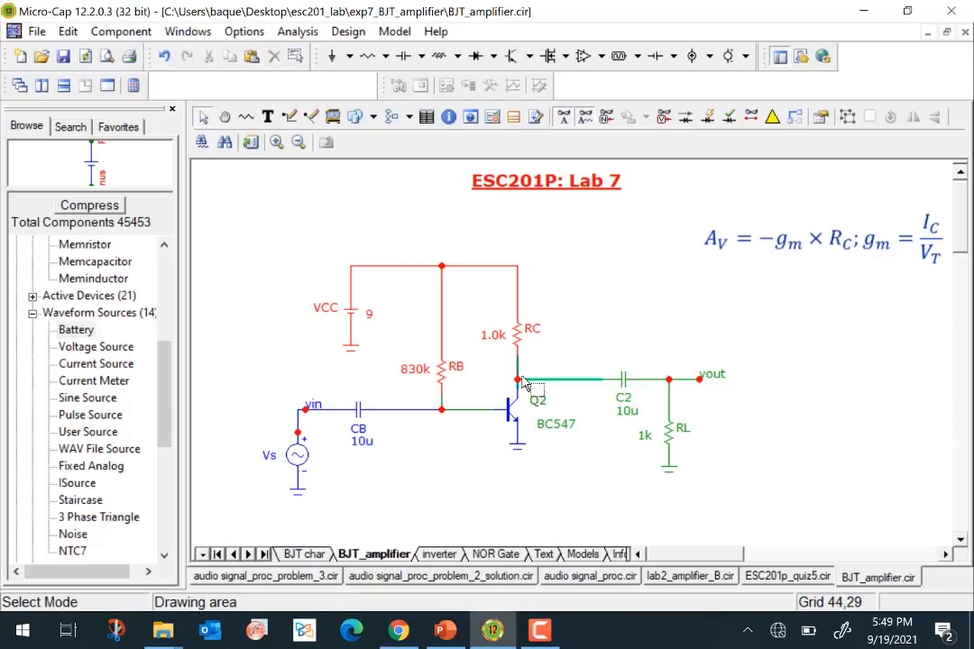
mouse_move(523, 383)
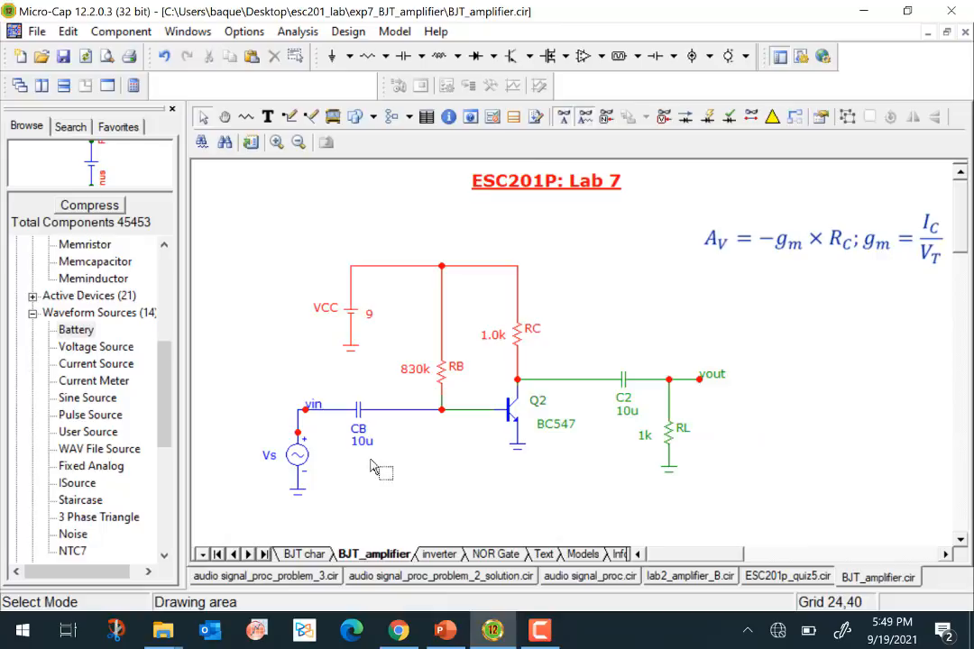
mouse_move(299, 459)
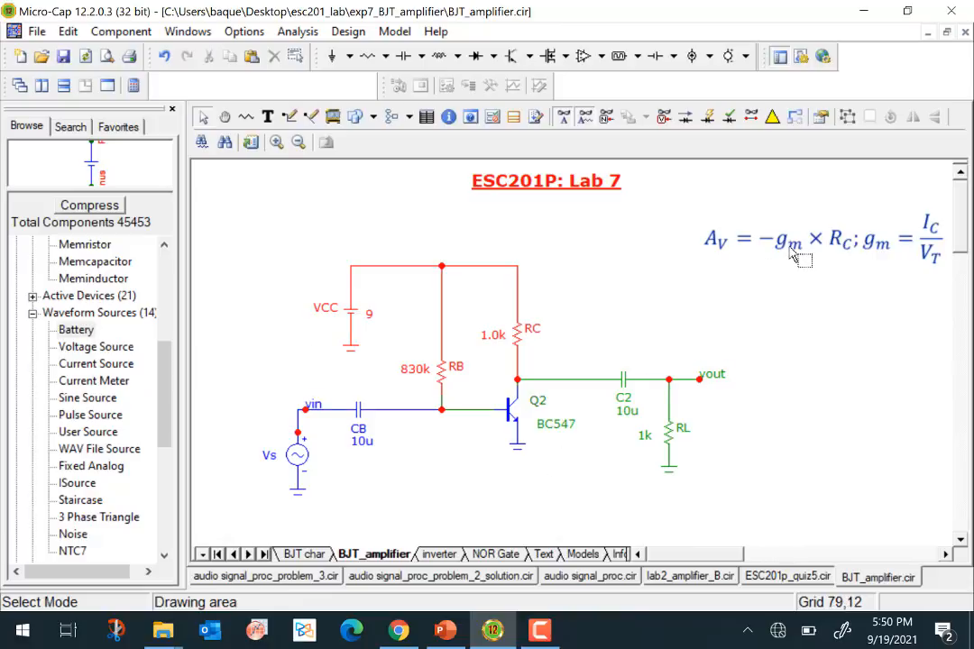
mouse_move(513, 420)
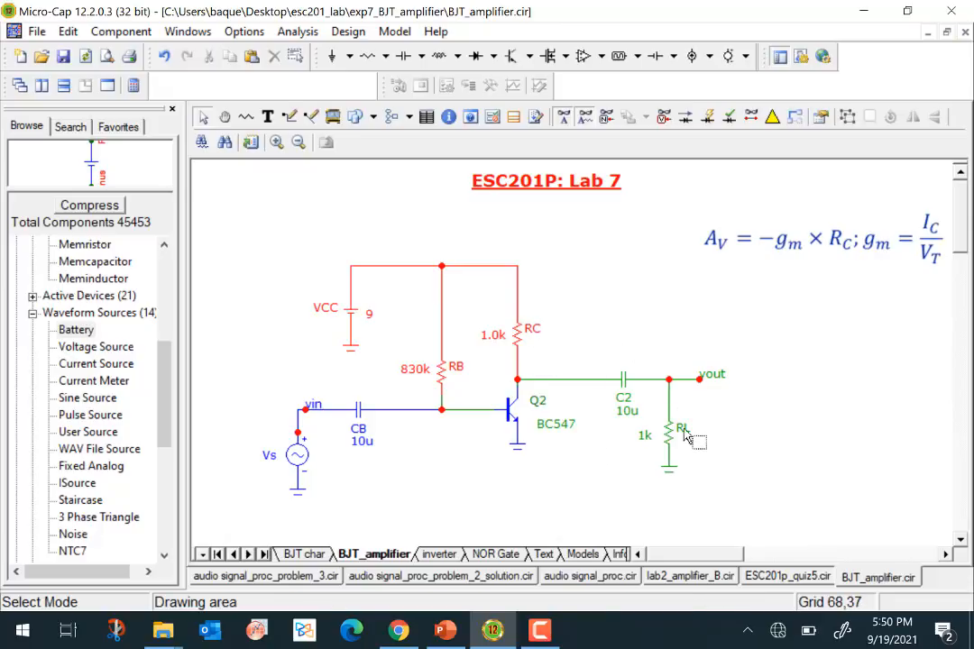
mouse_move(627, 390)
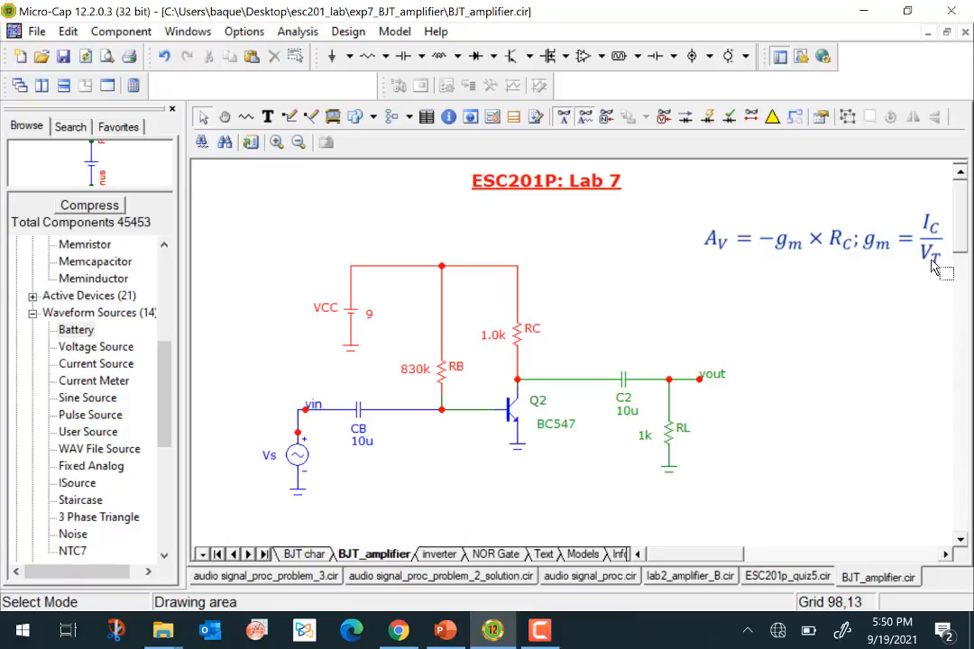
drag(876, 250, 822, 255)
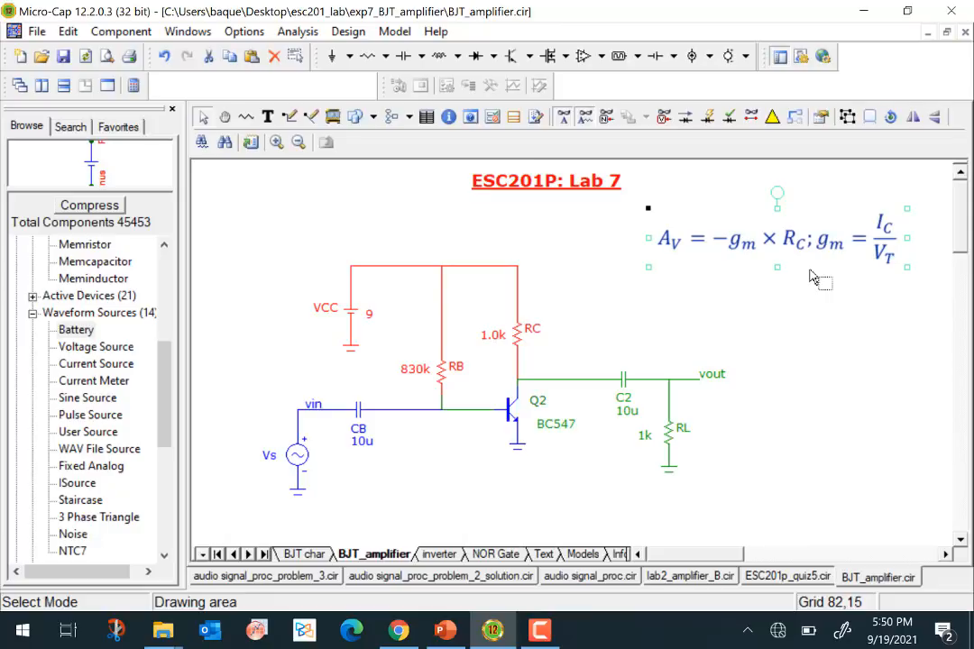
click(861, 312)
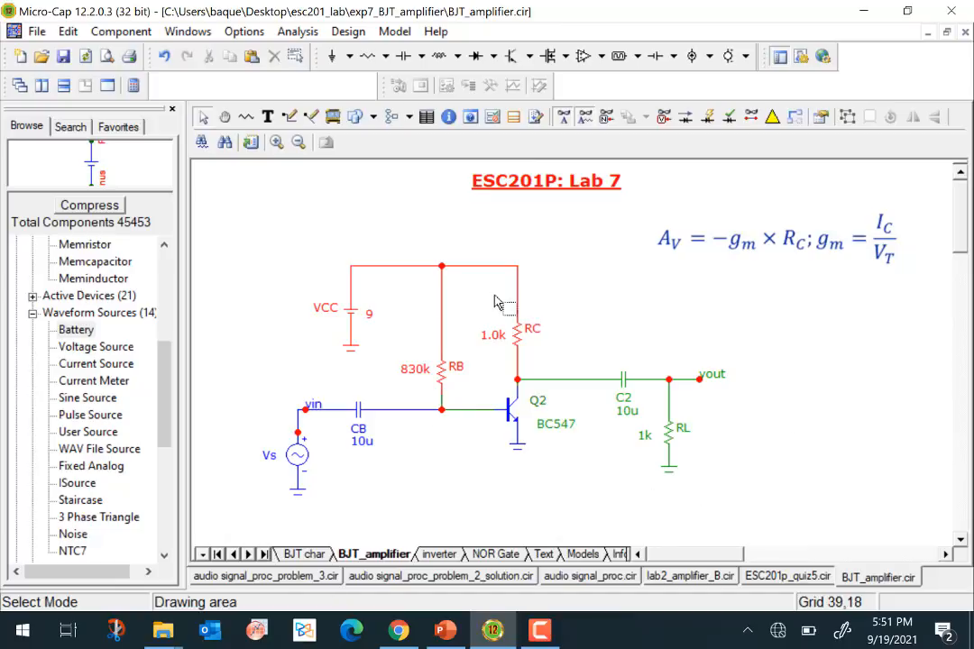
- Run the Dynamic DC analysis at temperature 27 and move the base node's voltage label below its wire, clear of Q2
click(303, 33)
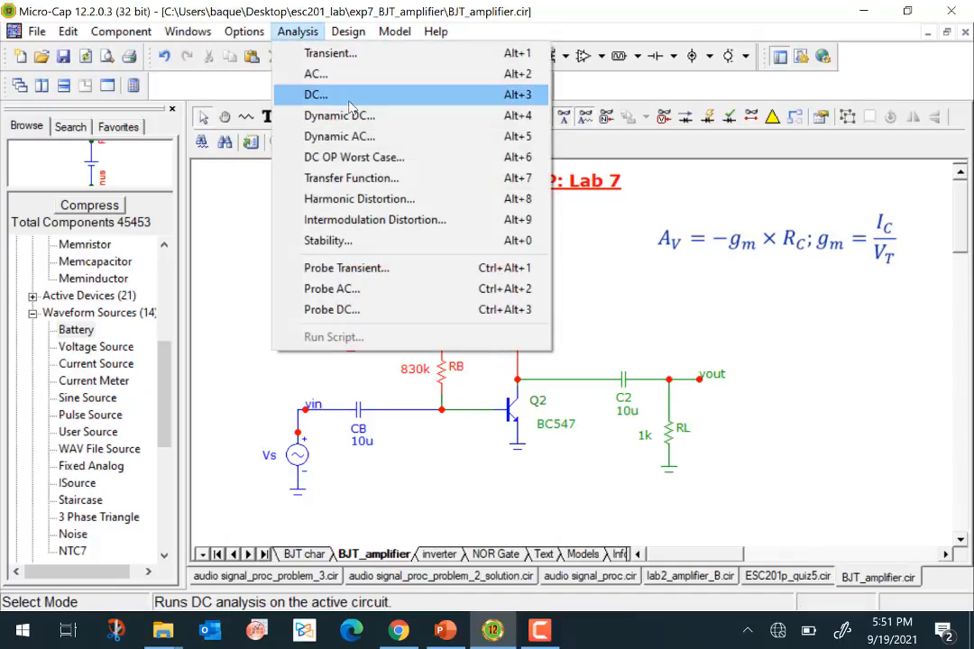
click(362, 117)
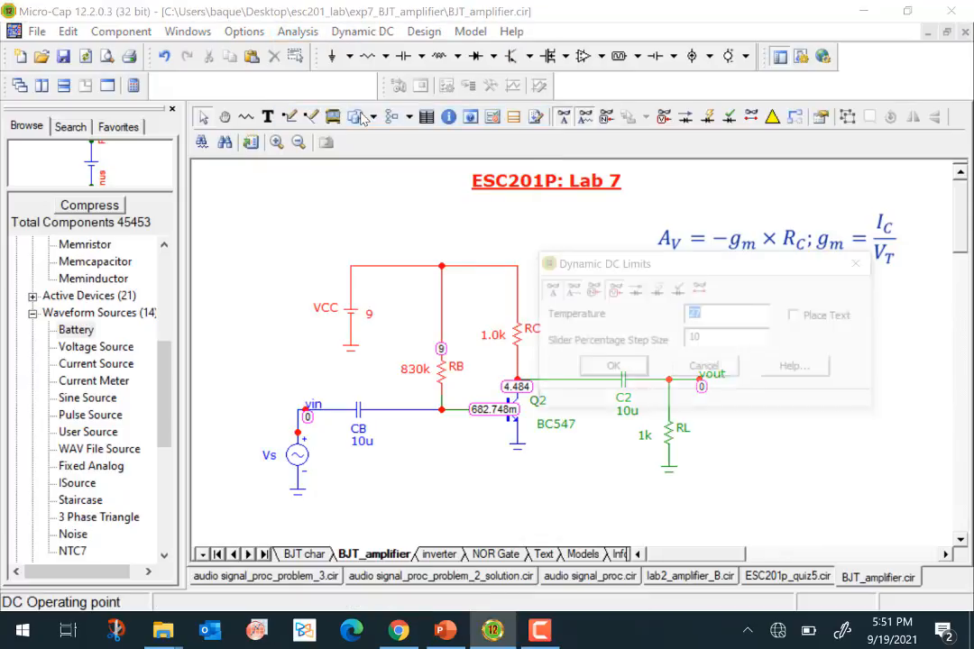
click(616, 367)
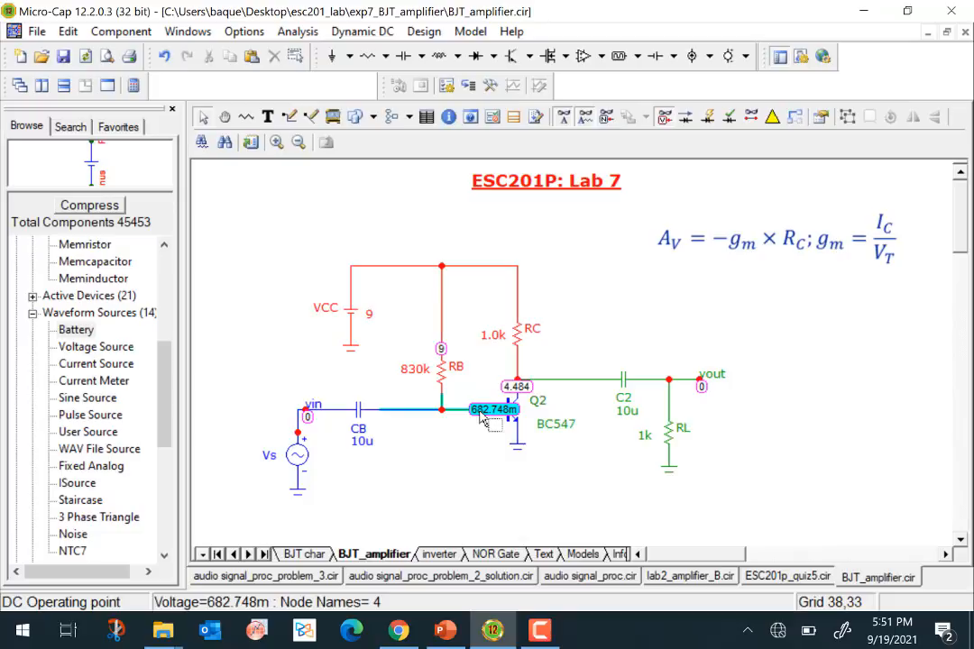
drag(494, 410, 471, 426)
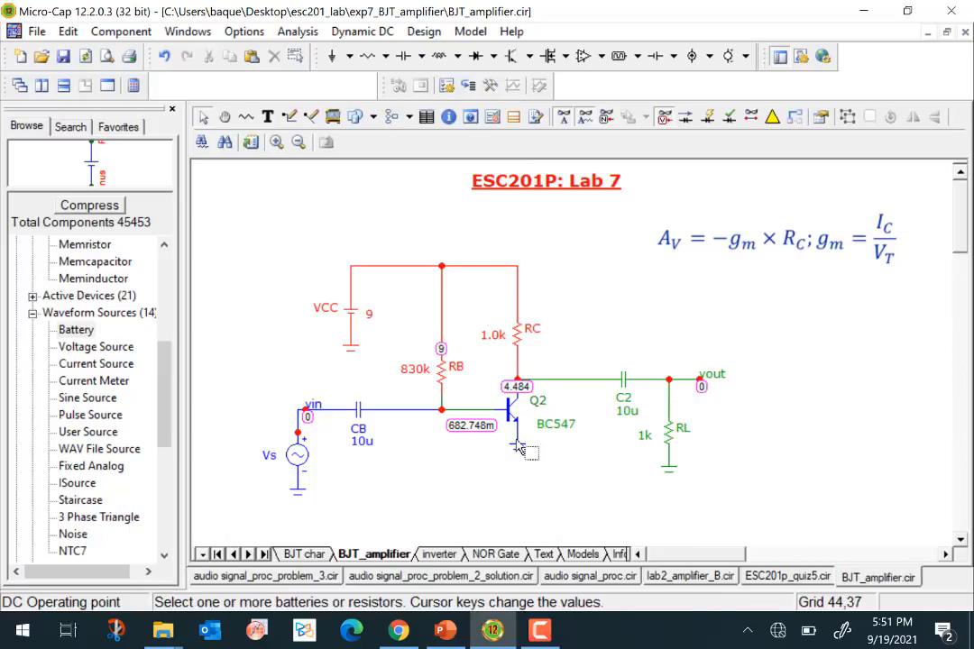
mouse_move(516, 396)
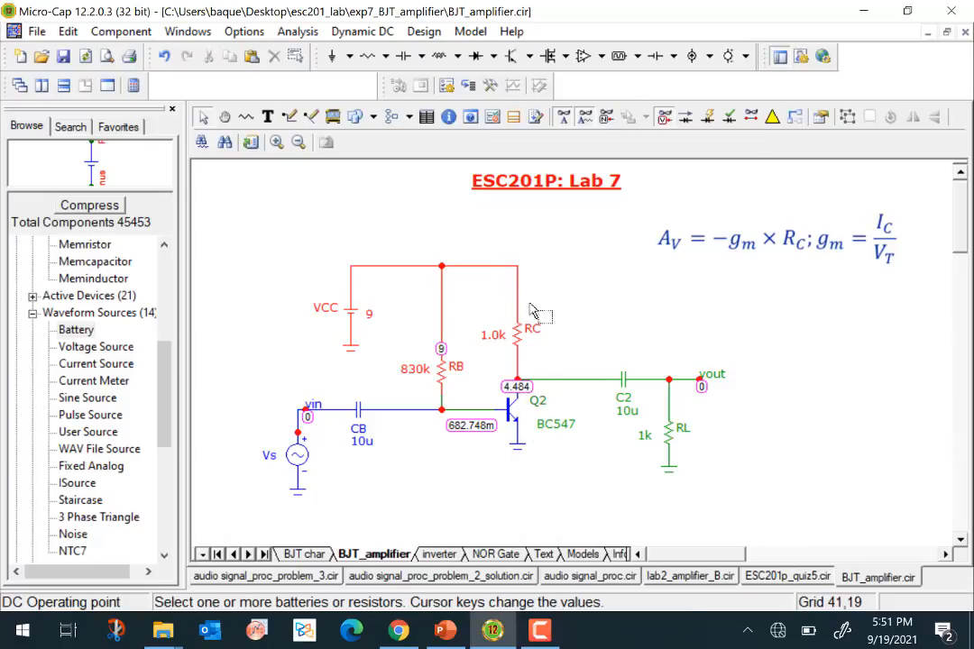
- Hide the node voltages and briefly display the operating-point currents, leaving both hidden on the amplifier schematic
click(665, 119)
click(686, 119)
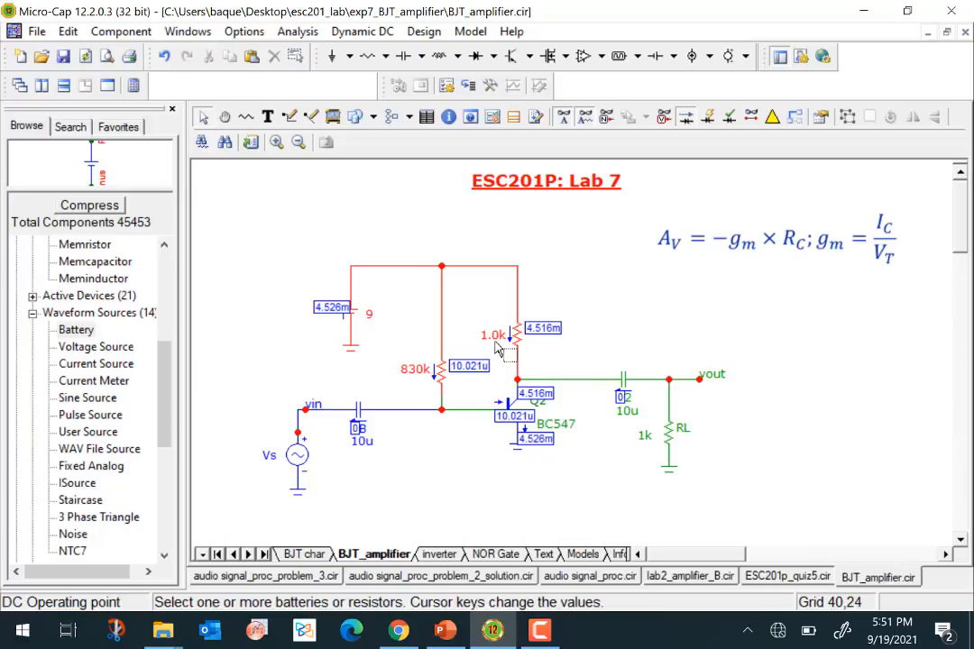
click(690, 121)
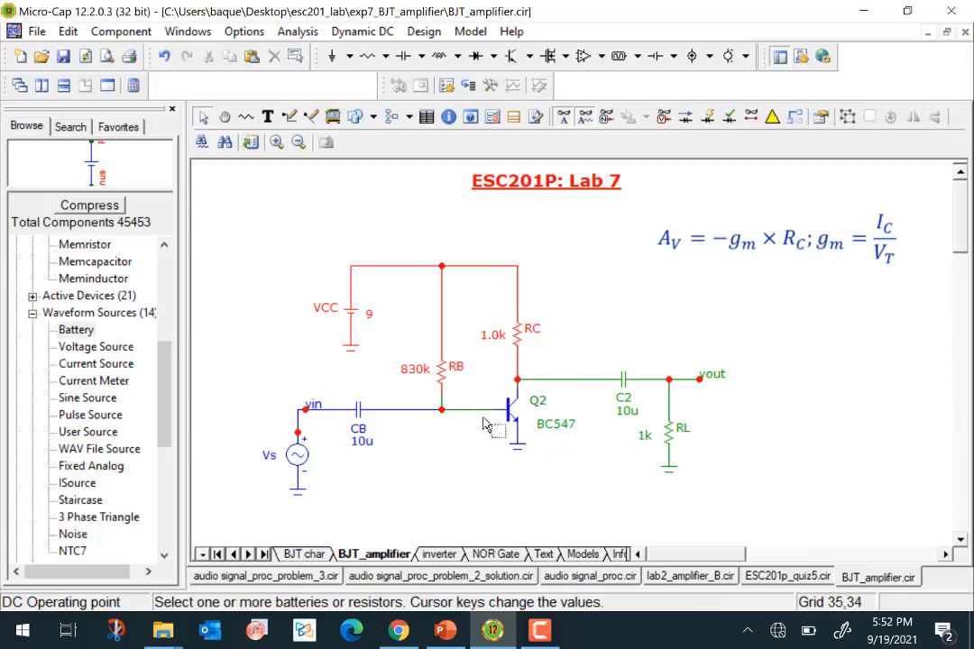
- Check the amplitude and frequency of the sine source Vs and close its settings without changes
mouse_move(518, 424)
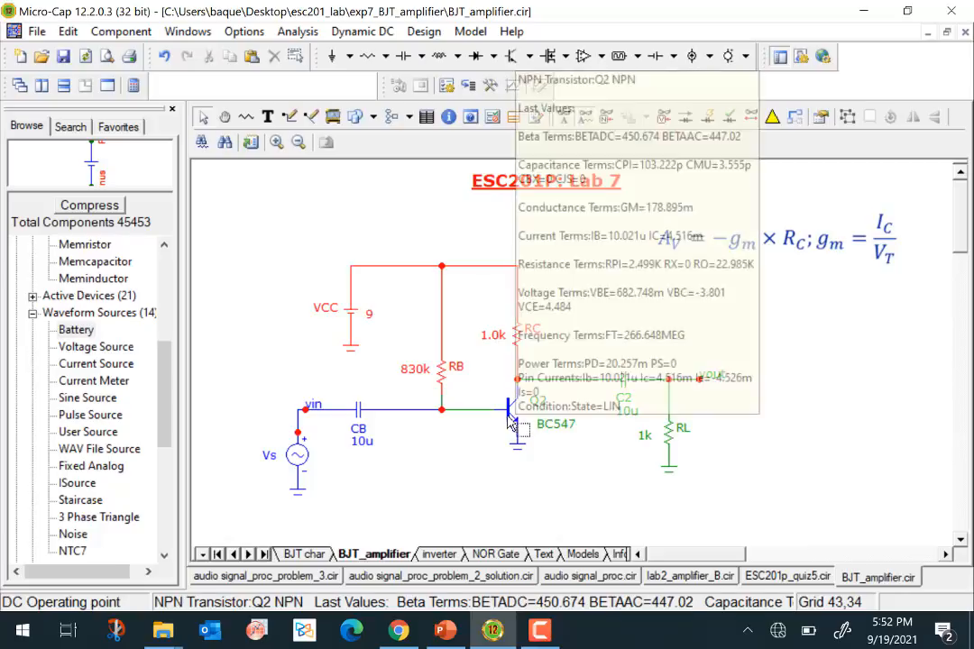
double_click(297, 460)
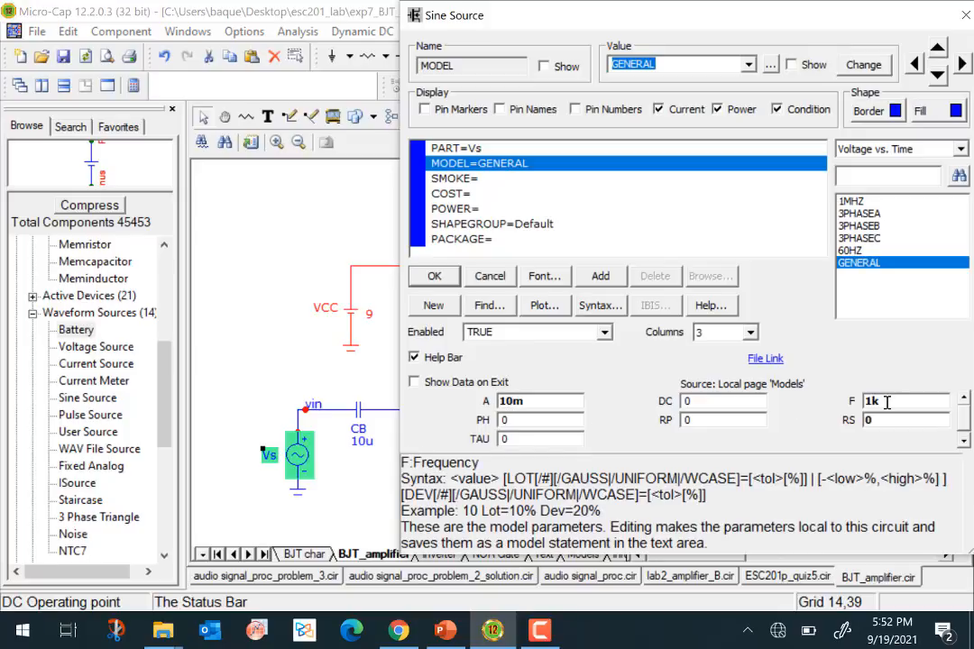
click(434, 276)
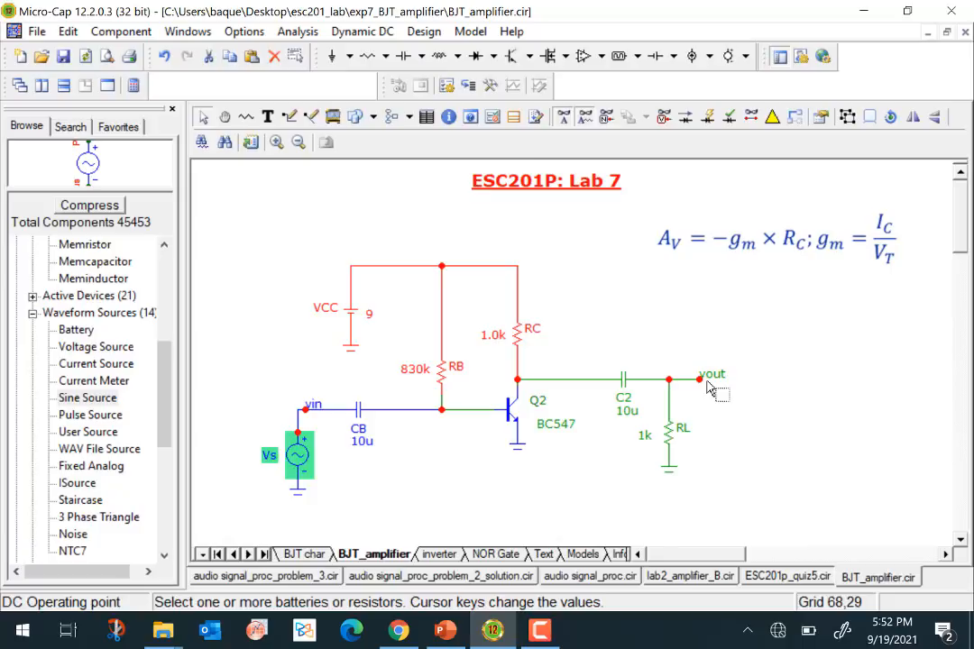
mouse_move(697, 384)
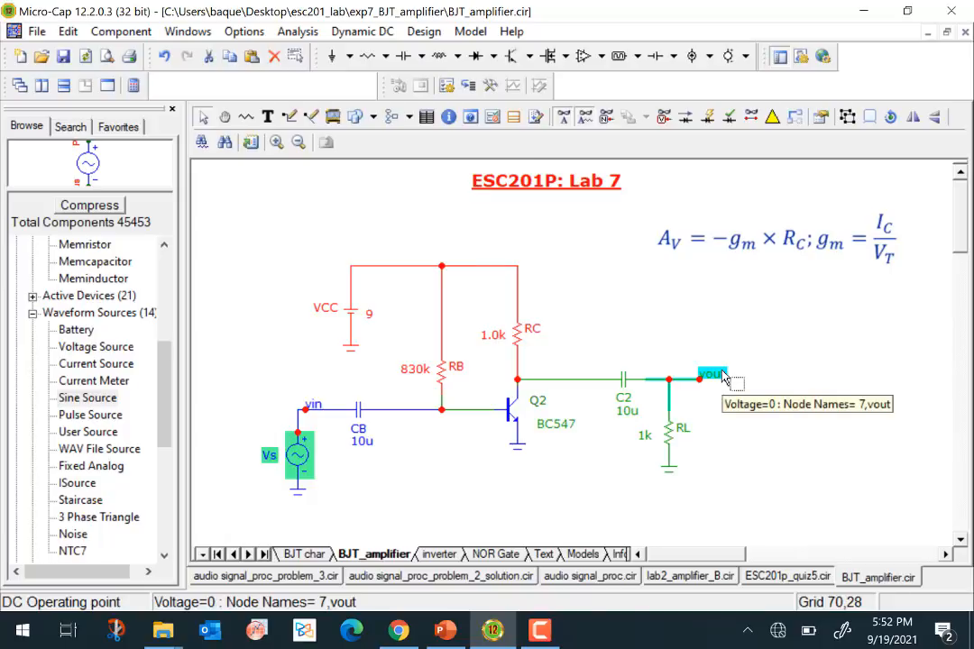
- Exit the Dynamic DC analysis and open the AC analysis limits for the amplifier circuit
click(362, 31)
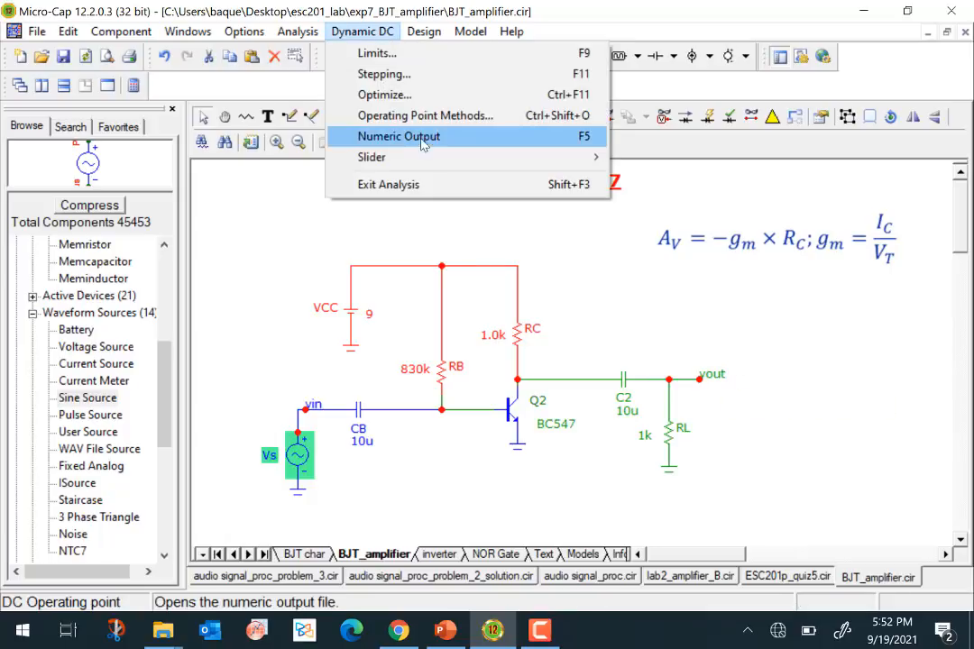
click(454, 195)
click(298, 33)
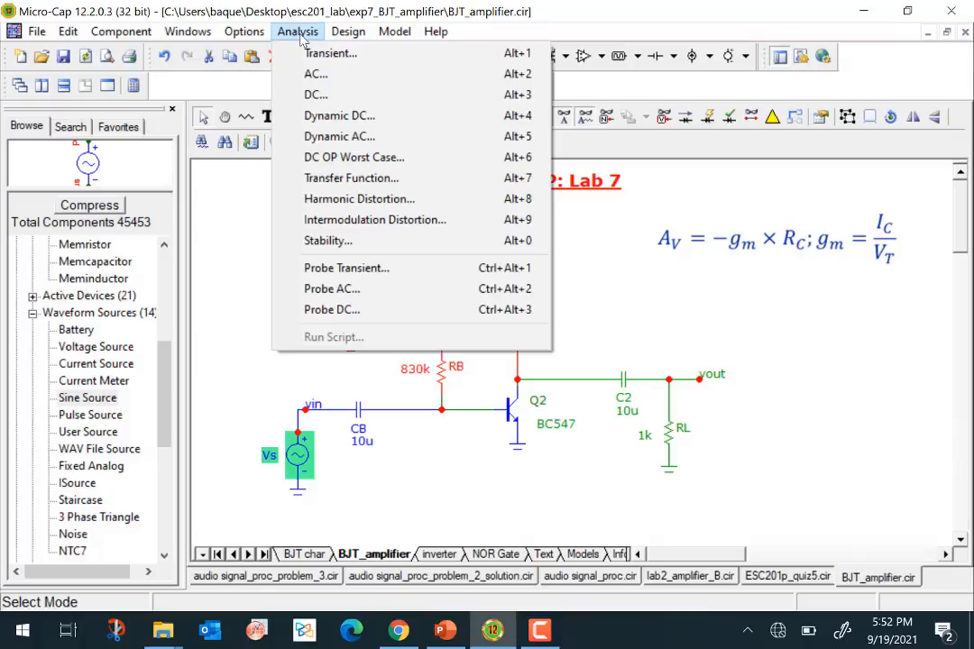
click(237, 219)
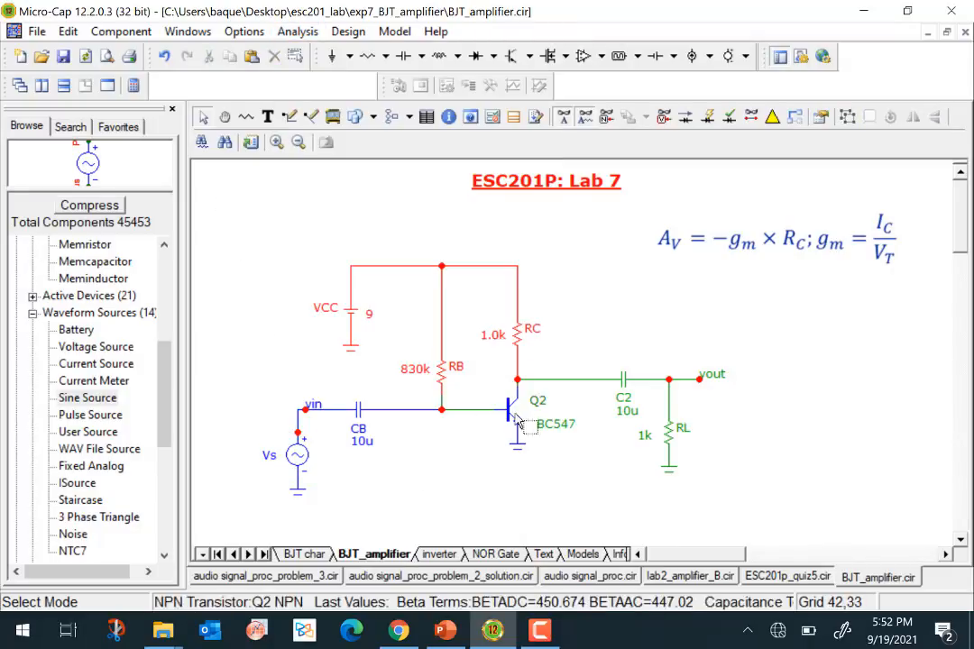
mouse_move(510, 418)
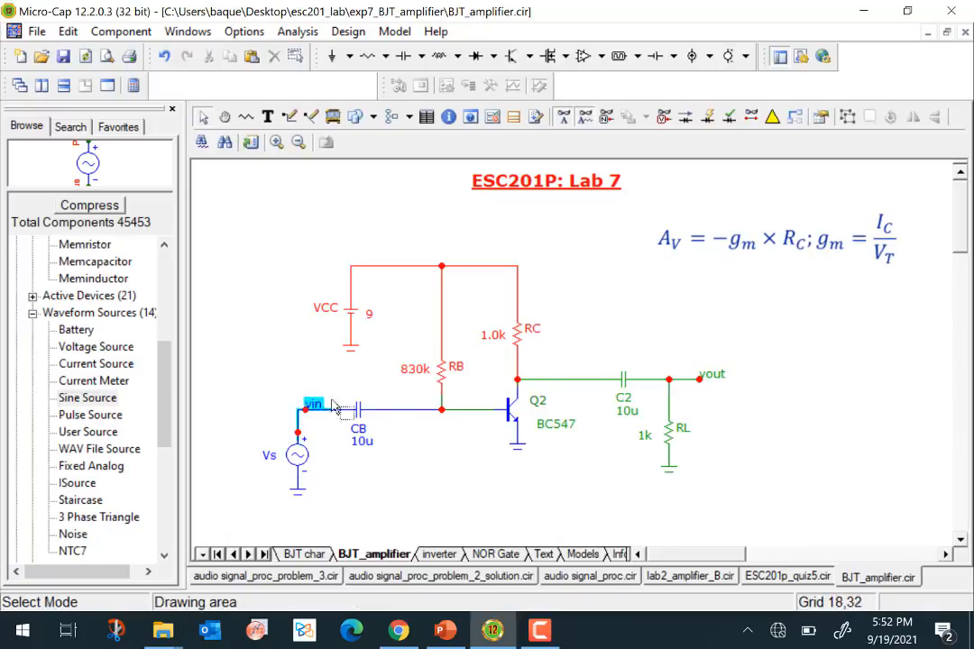
click(294, 35)
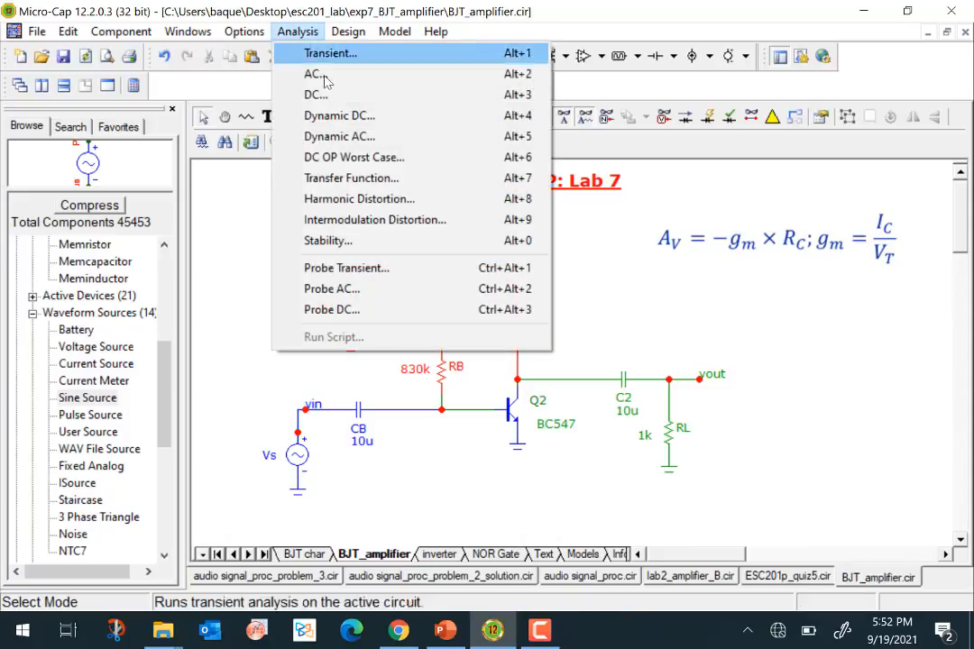
click(325, 79)
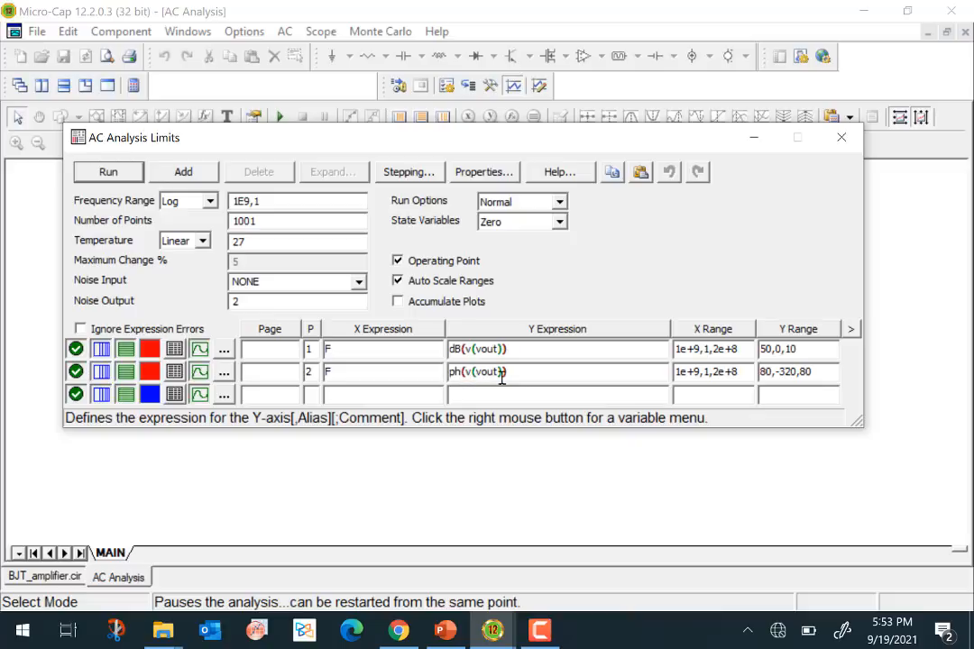
- Clear the plot number of the ph(v(vout)) expression and run the AC analysis of dB(v(vout)) alone
click(311, 367)
drag(316, 374, 294, 380)
click(464, 390)
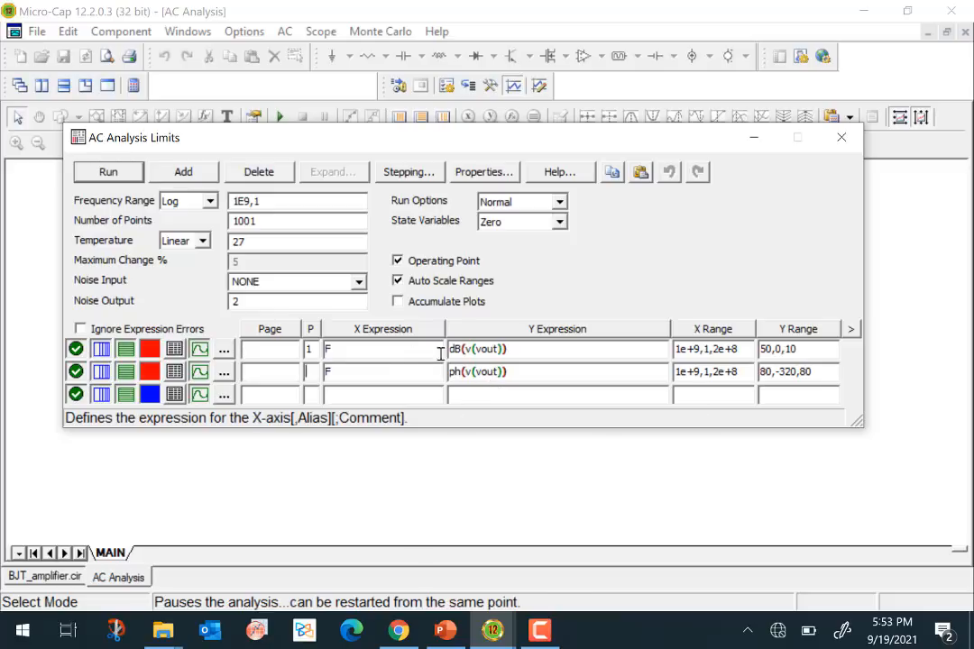
click(109, 173)
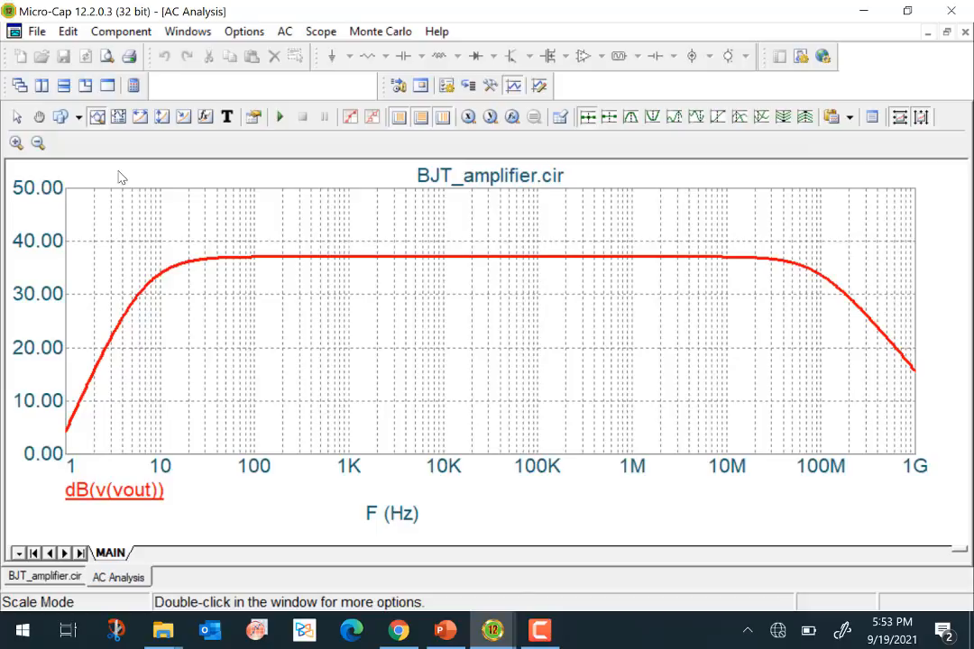
- Restore the AC analysis plot to a smaller window and arrange it beside the resized amplifier schematic
click(946, 32)
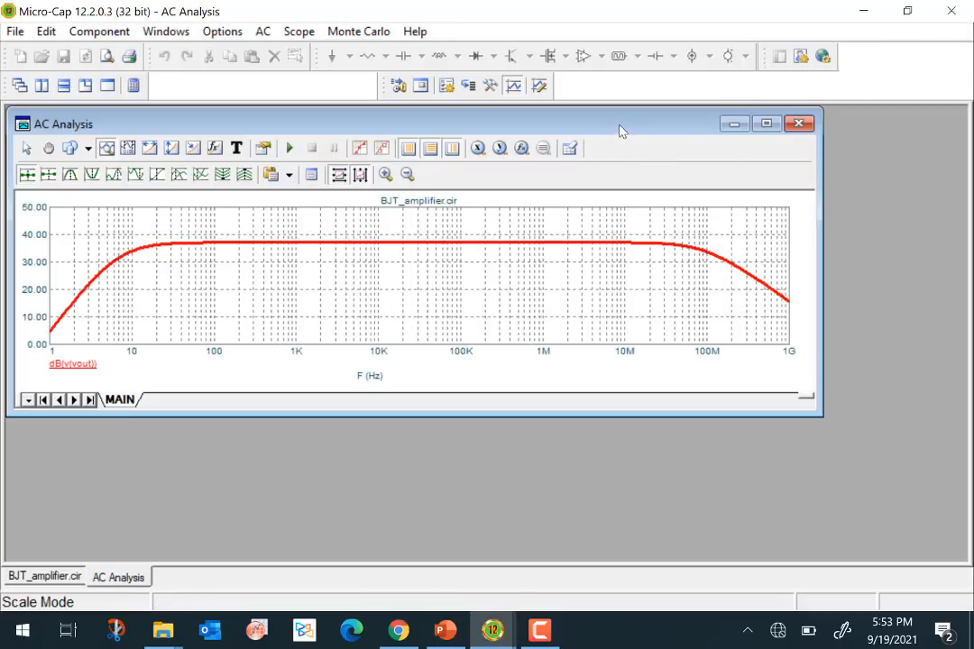
drag(620, 130, 809, 222)
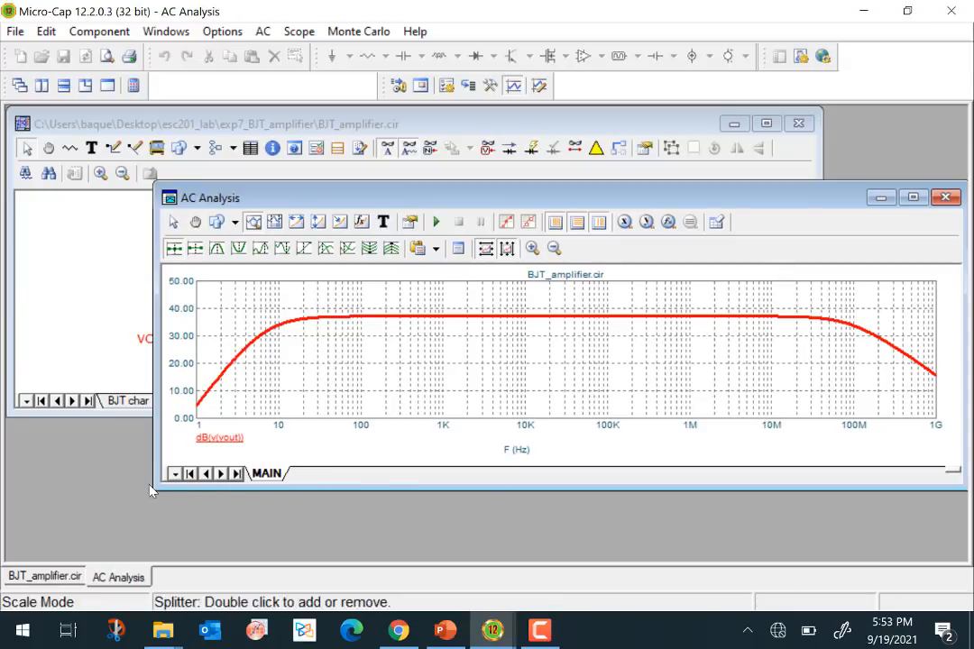
drag(150, 490, 471, 562)
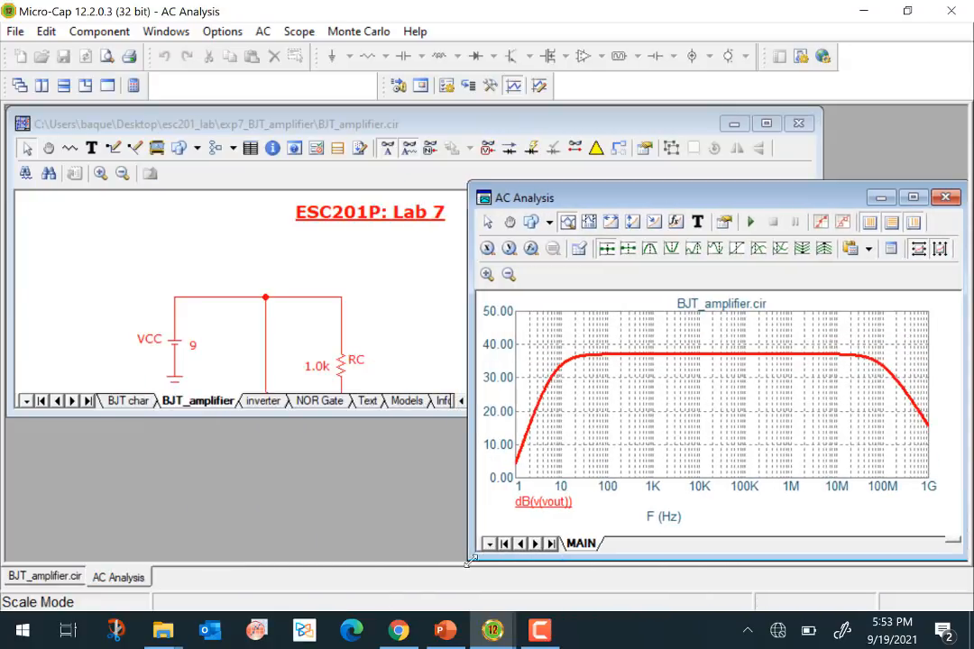
drag(639, 202, 736, 208)
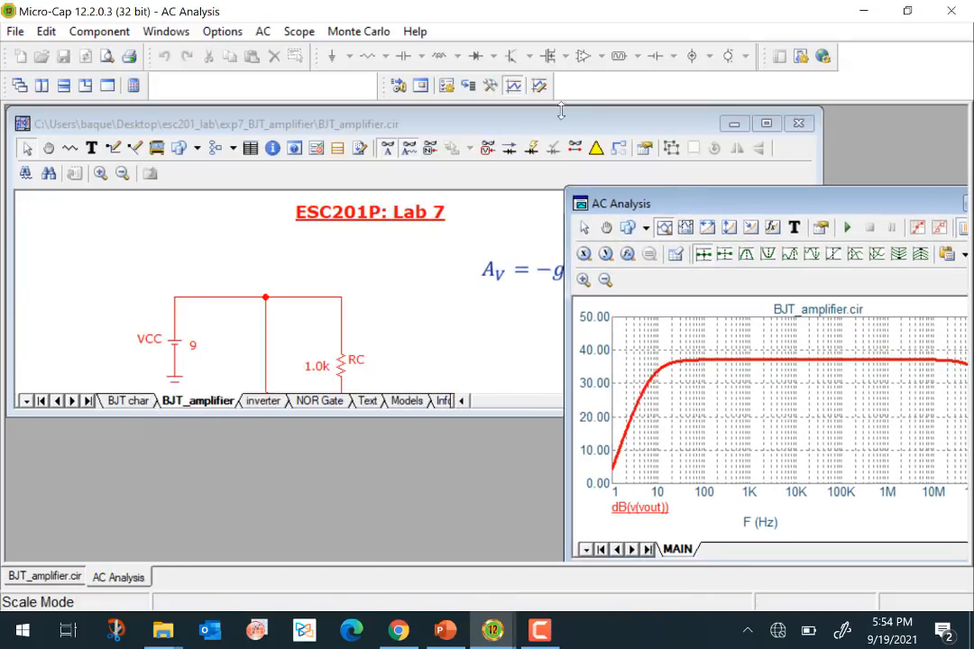
click(560, 129)
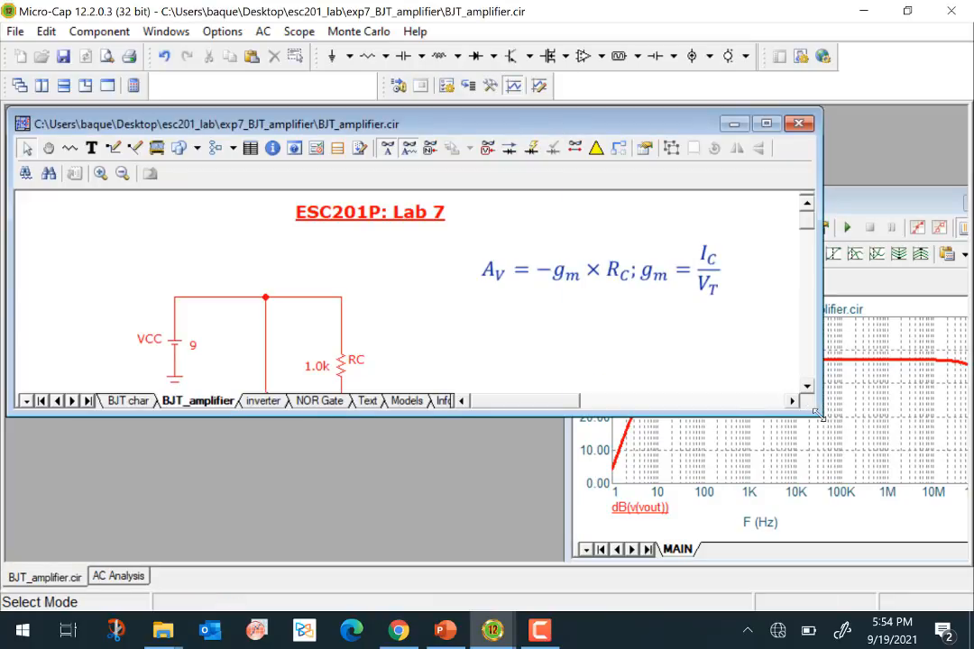
drag(710, 456, 565, 555)
drag(749, 200, 733, 141)
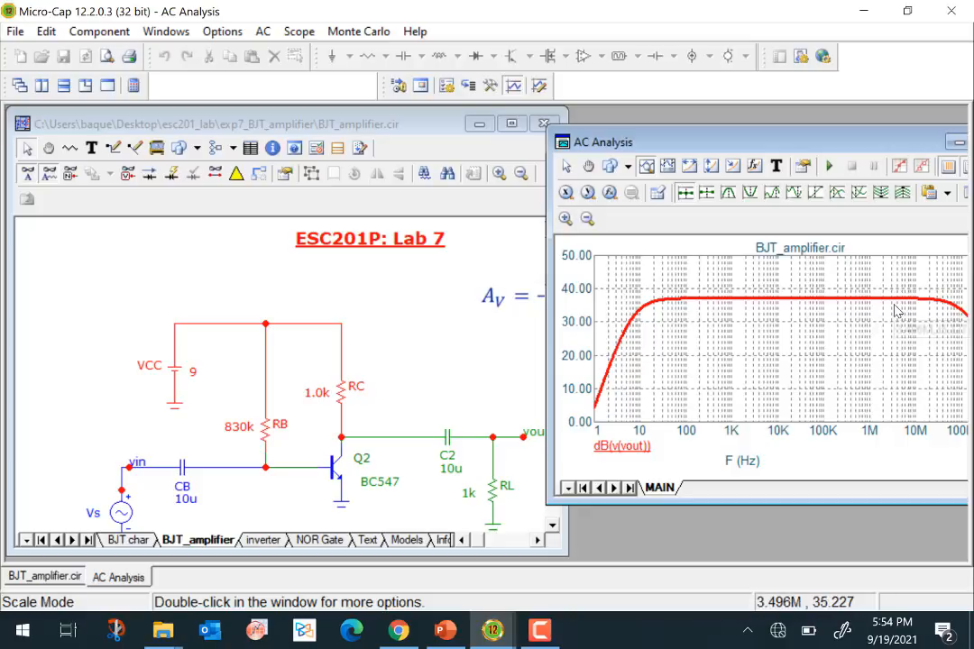
- Examine the gain curve's midband and roll-offs against the amplifier components, shifting the plot window to show the full frequency range
mouse_move(714, 287)
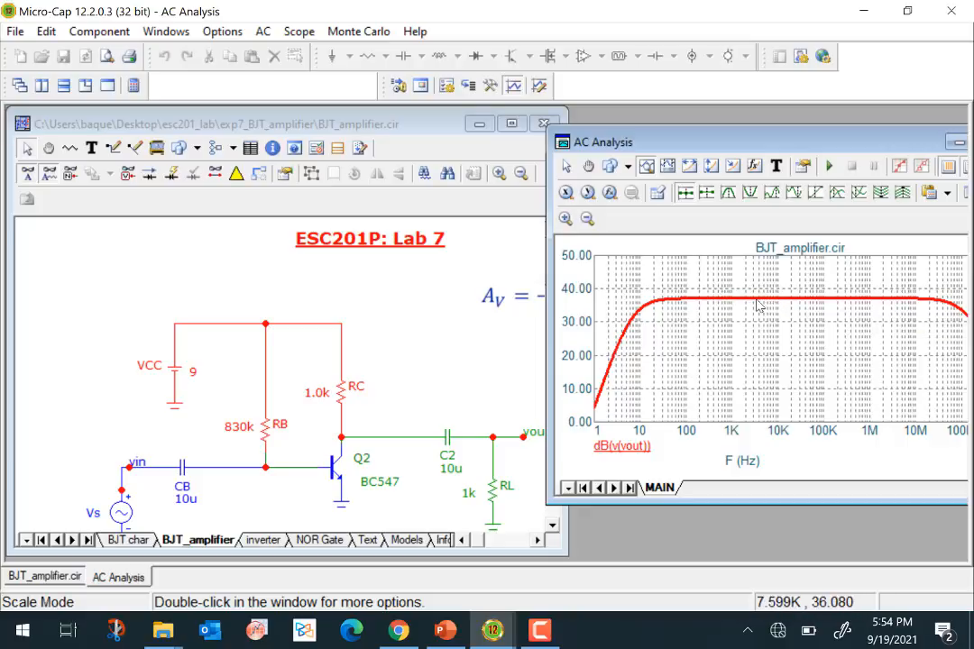
mouse_move(754, 305)
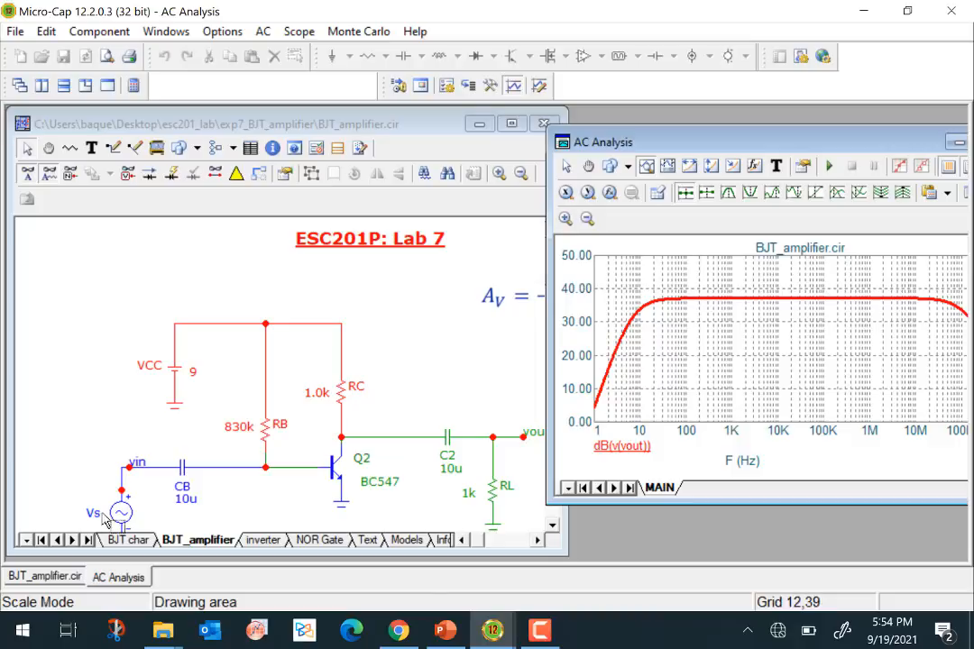
mouse_move(123, 518)
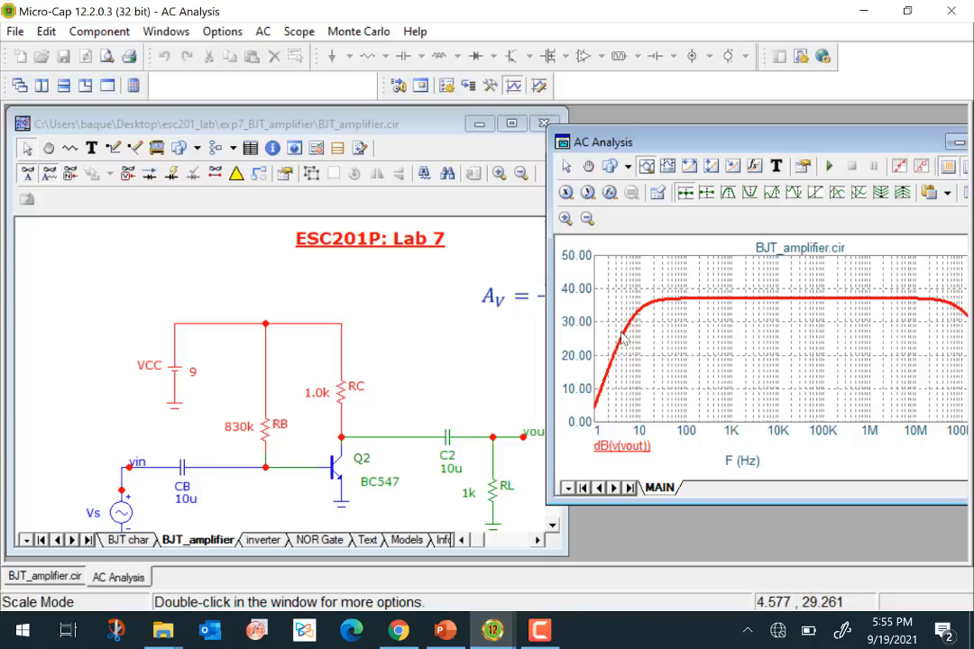
mouse_move(181, 484)
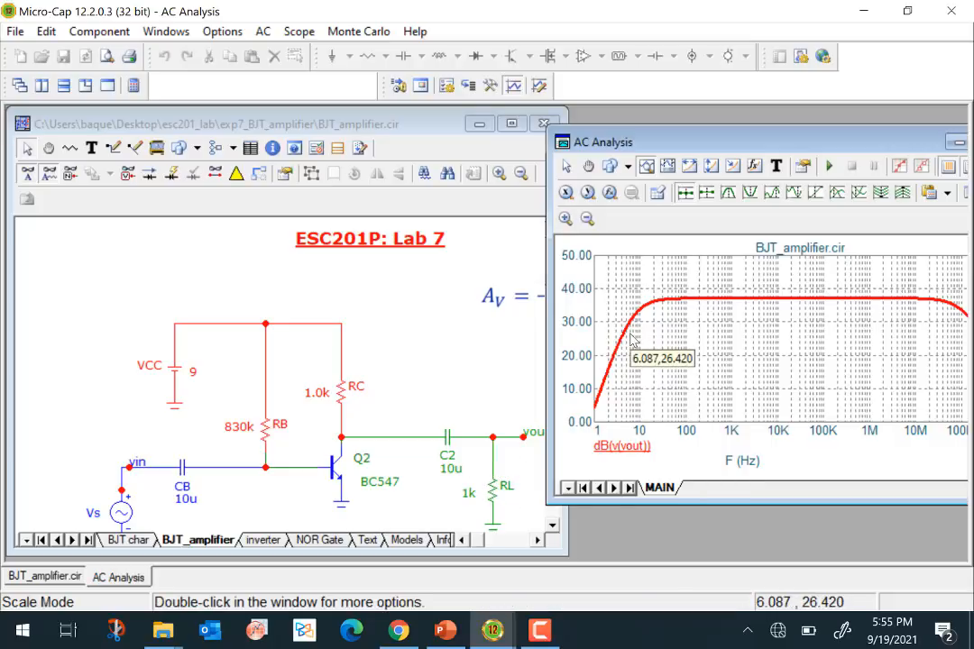
mouse_move(835, 315)
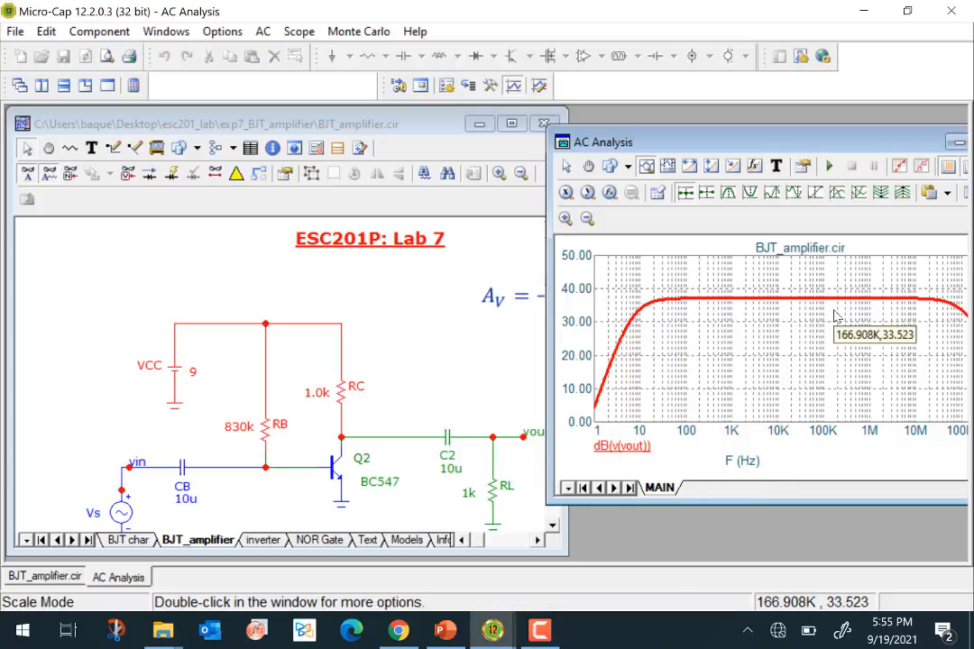
drag(771, 151, 674, 141)
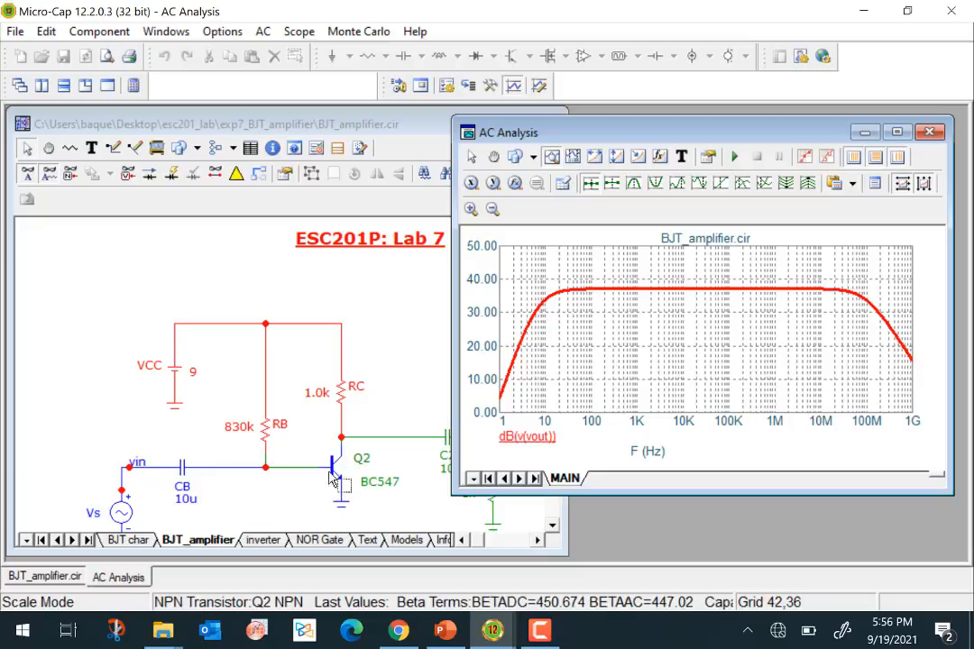
mouse_move(336, 479)
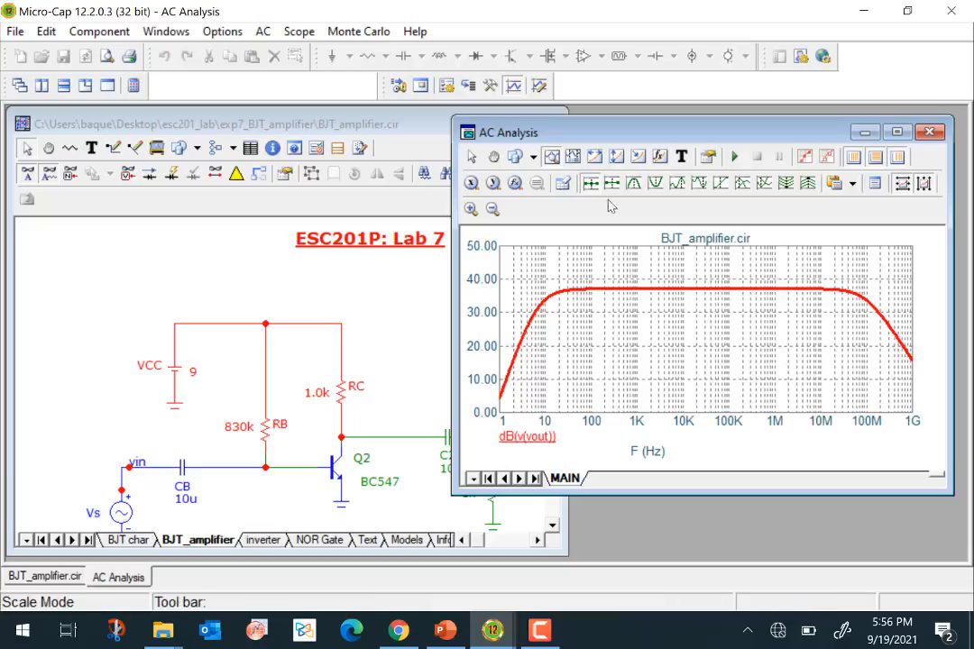
- Enable cursor mode and place the left cursor on the flat midband of the gain curve at about 6 kHz
click(574, 156)
drag(604, 358, 670, 331)
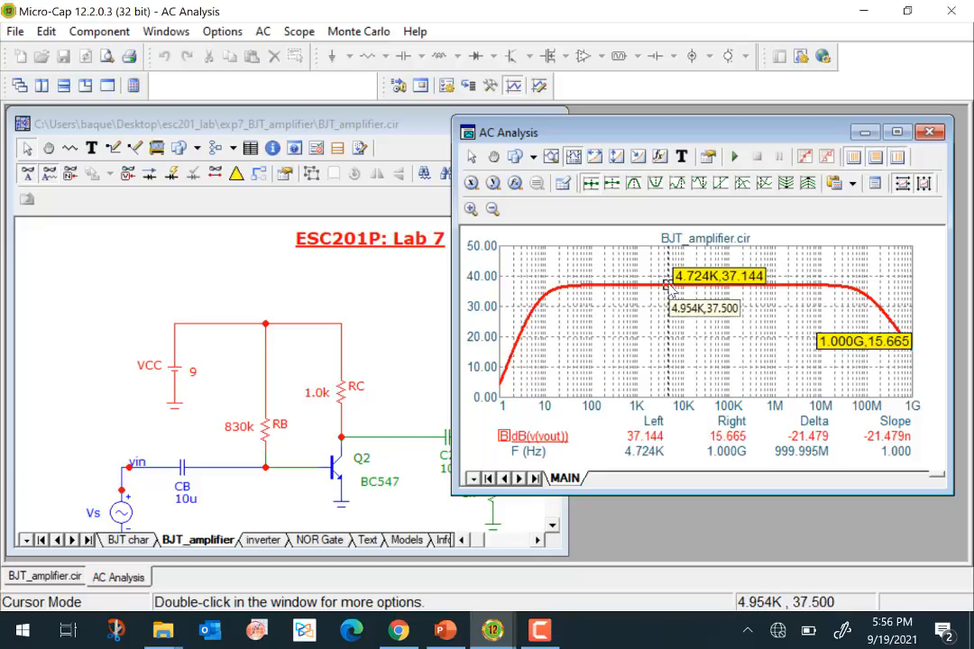
drag(671, 289, 674, 289)
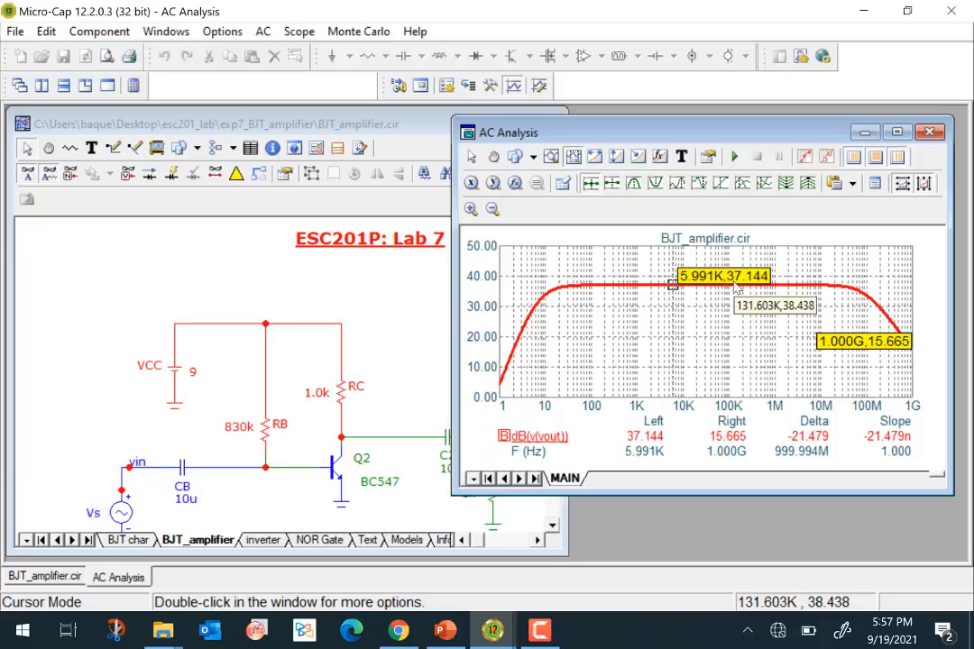
- Send the left cursor to the Y value 34.144 on the high-frequency roll-off and tag that point
click(494, 184)
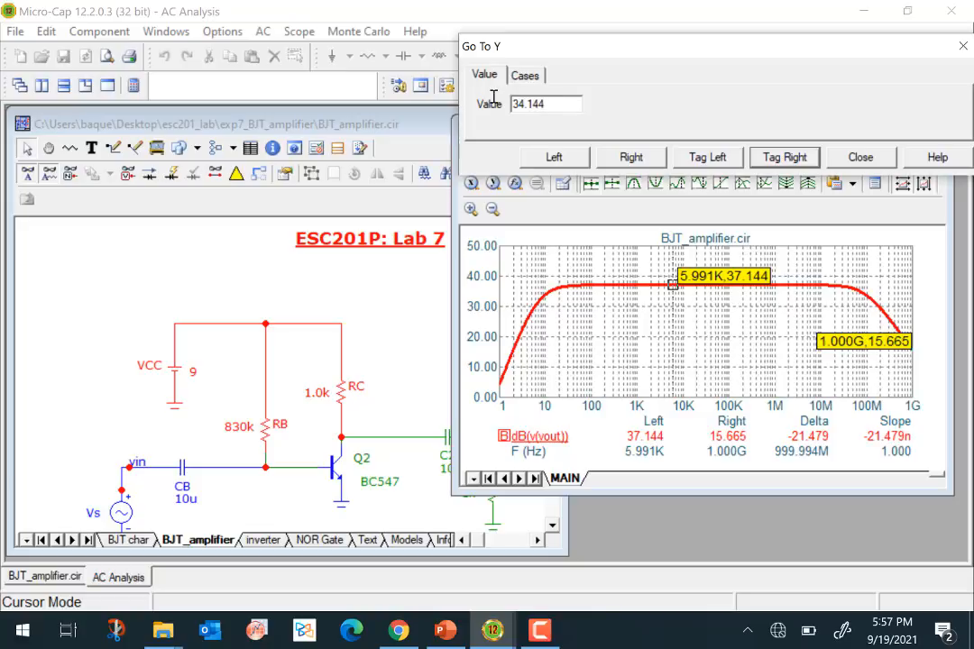
click(708, 157)
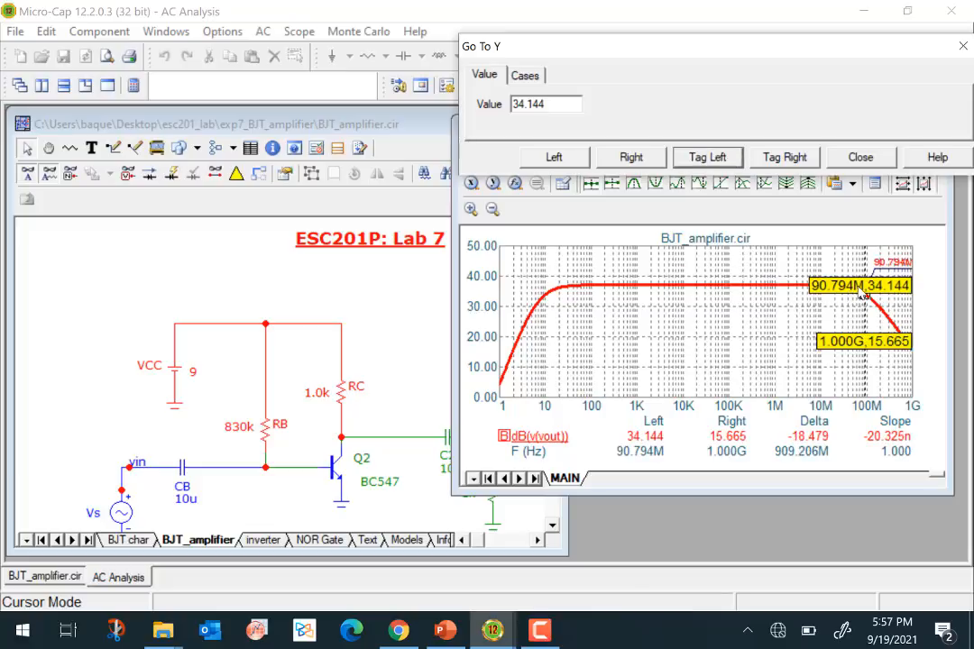
click(861, 293)
click(861, 158)
- Move the left cursor to the low-frequency end of the gain curve and tag the 34.144 point on the rising side
drag(888, 284, 507, 372)
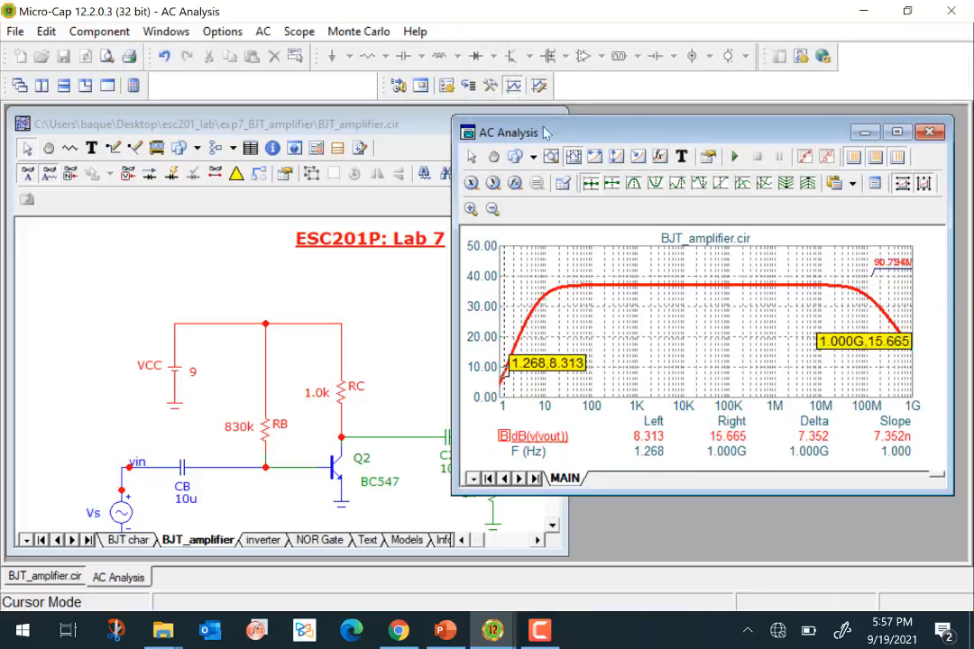
click(515, 183)
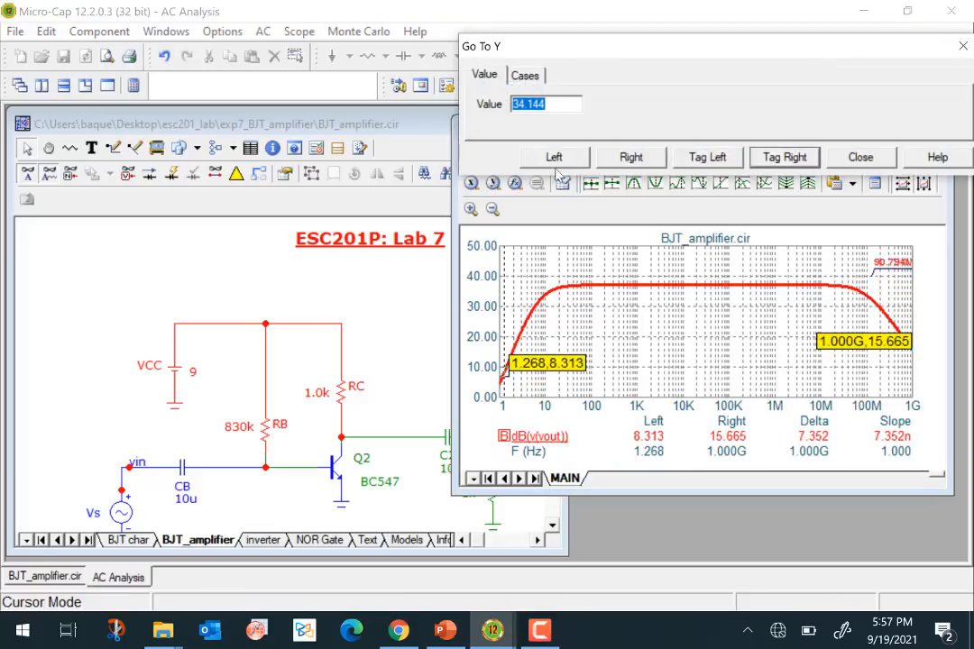
click(699, 159)
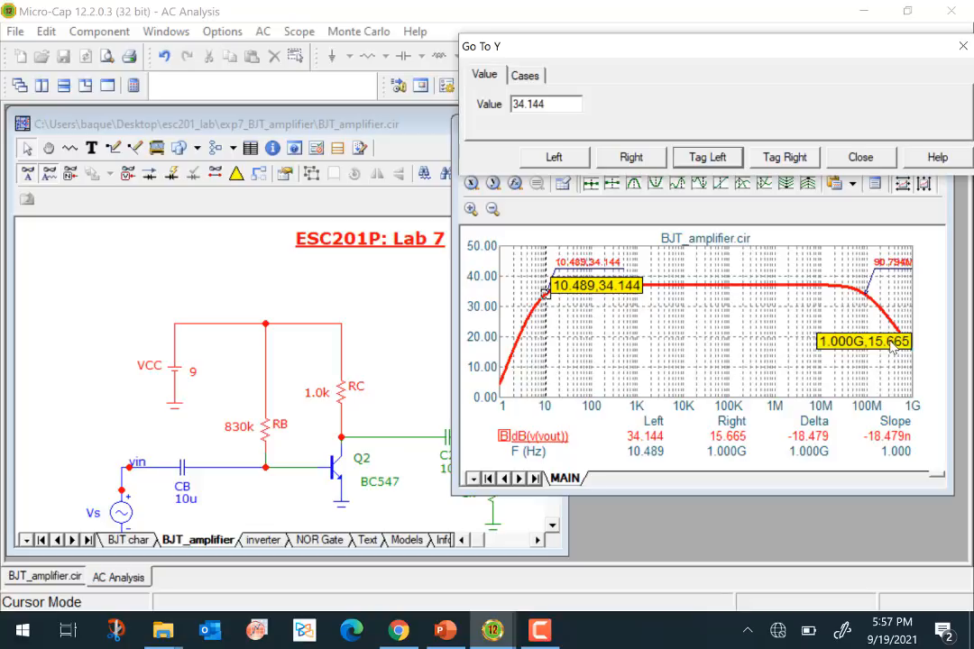
click(861, 159)
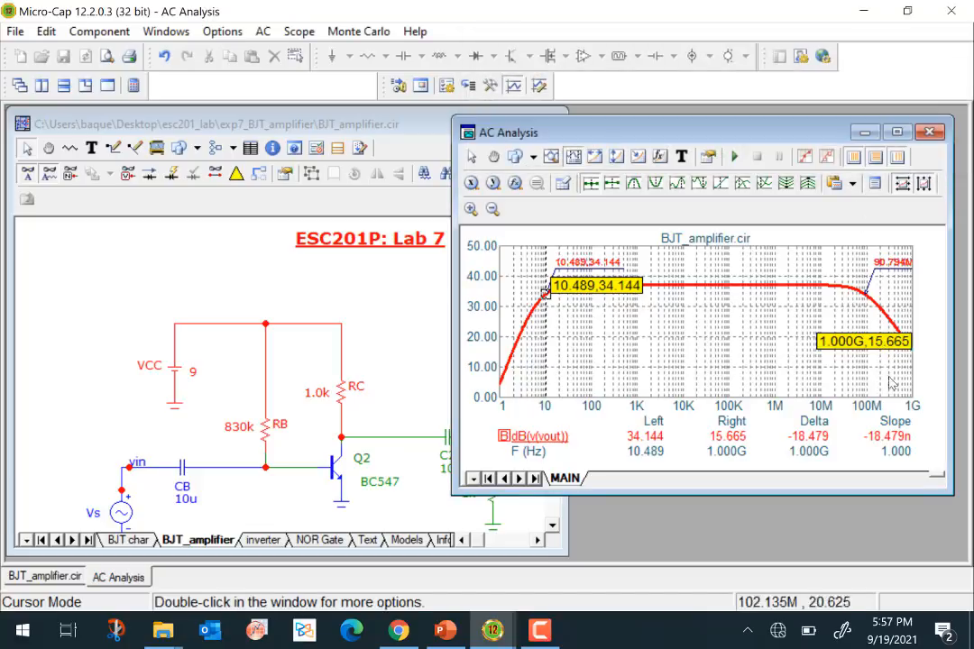
- Place the right cursor on the midband at about 4.2 MHz and tag it at the Y value 34.144 on the high-frequency side
right_click(879, 340)
right_click(830, 323)
right_click(804, 315)
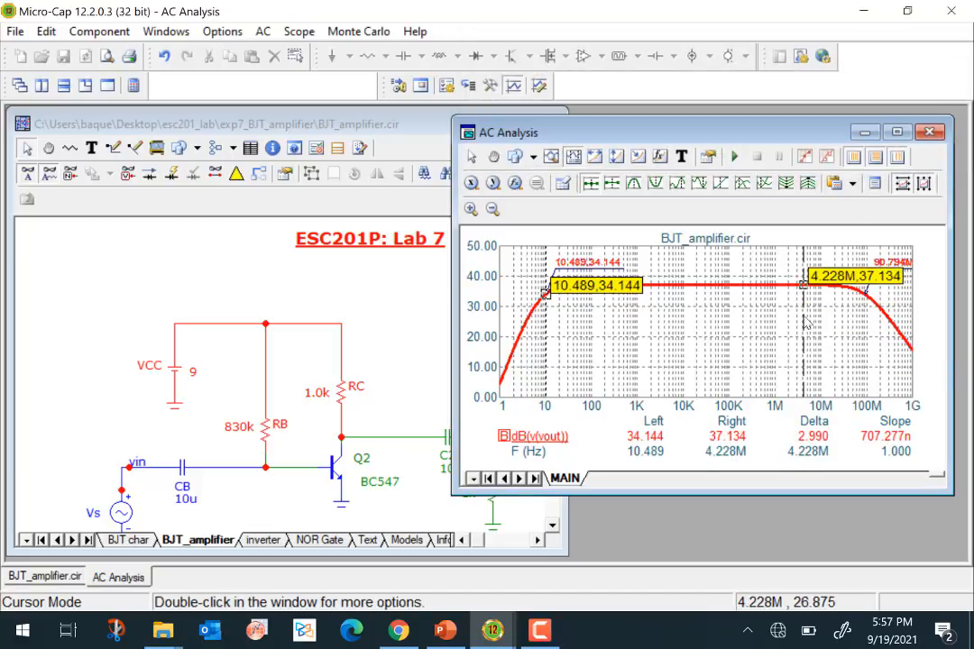
click(515, 183)
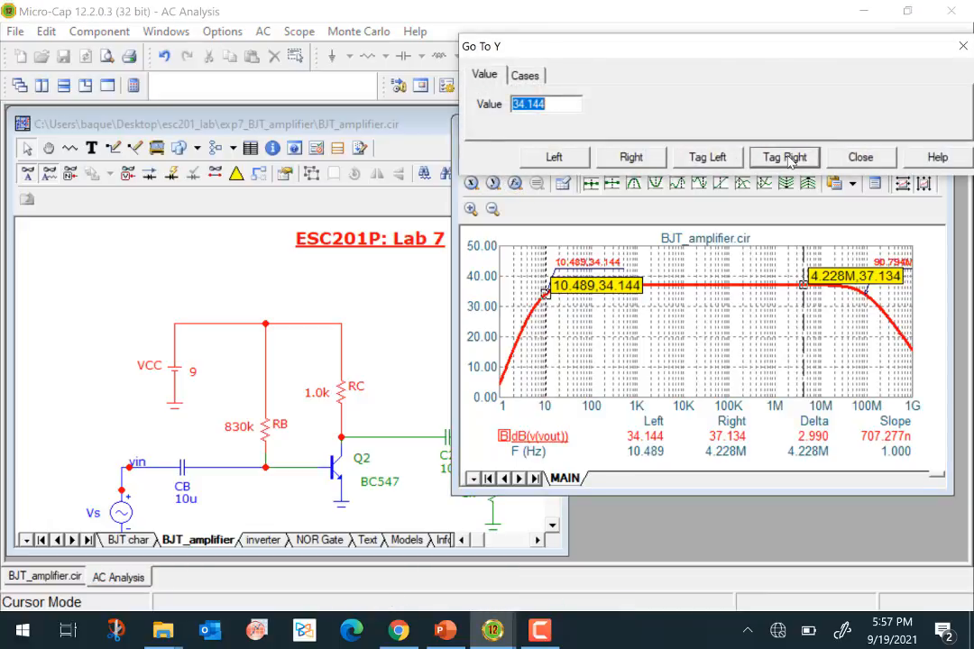
click(759, 161)
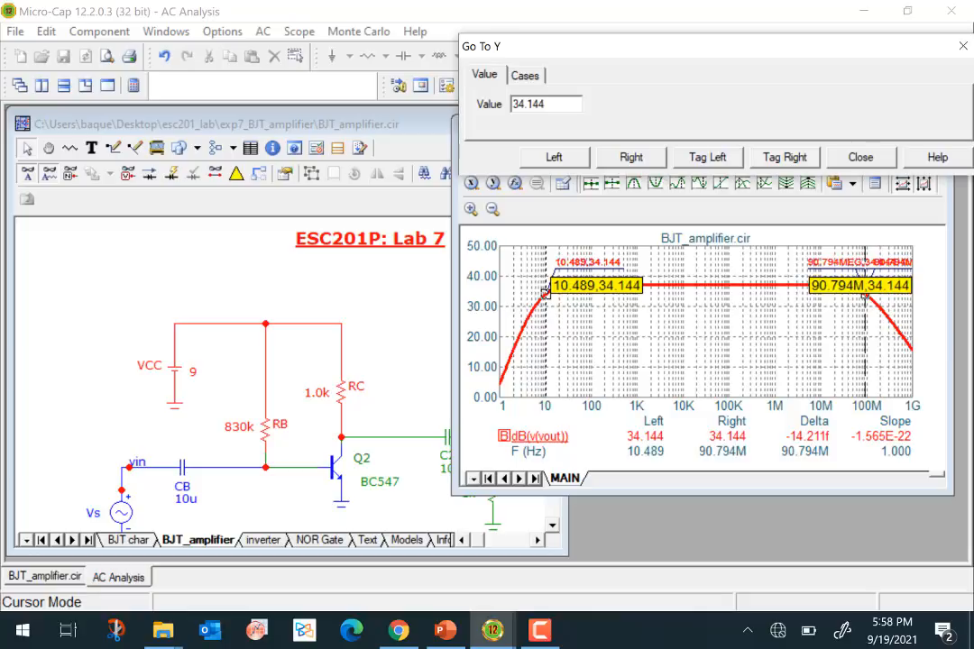
click(861, 157)
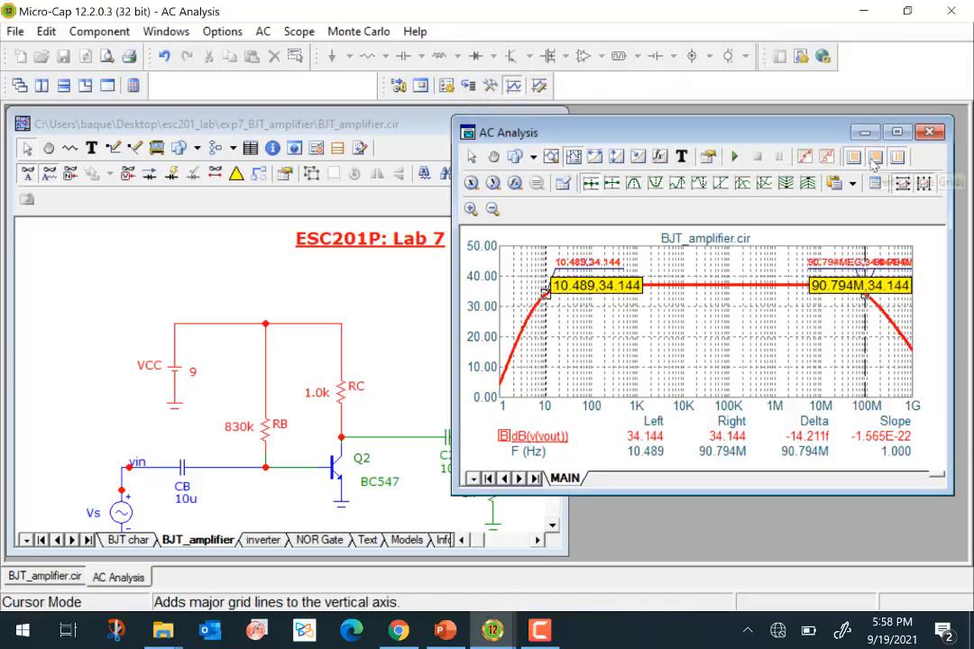
- Move the gain plot aside to uncover more of the schematic, and exit the AC analysis
drag(656, 138, 722, 142)
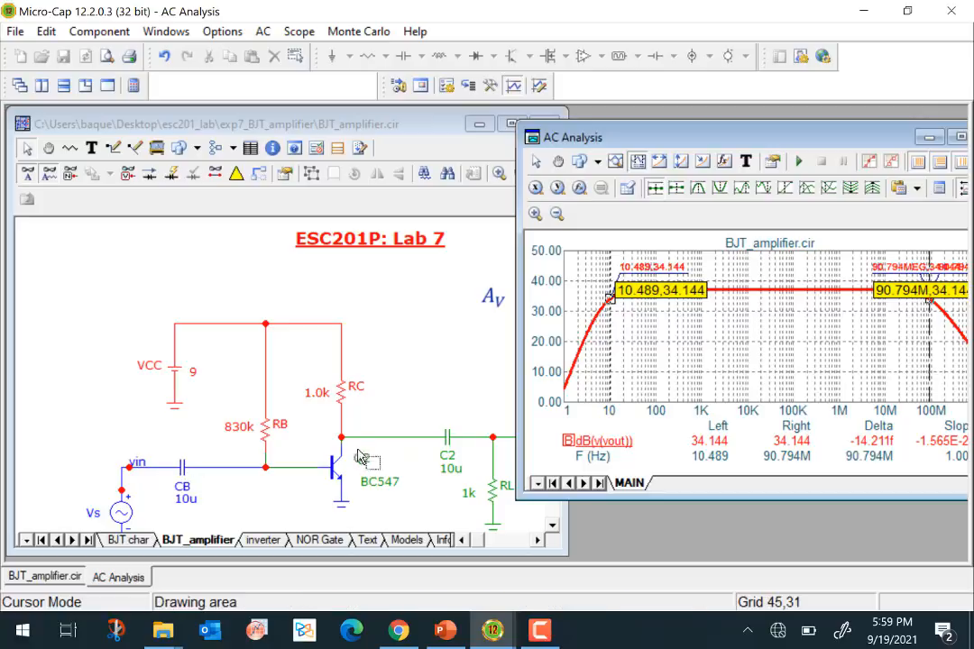
click(263, 31)
click(373, 414)
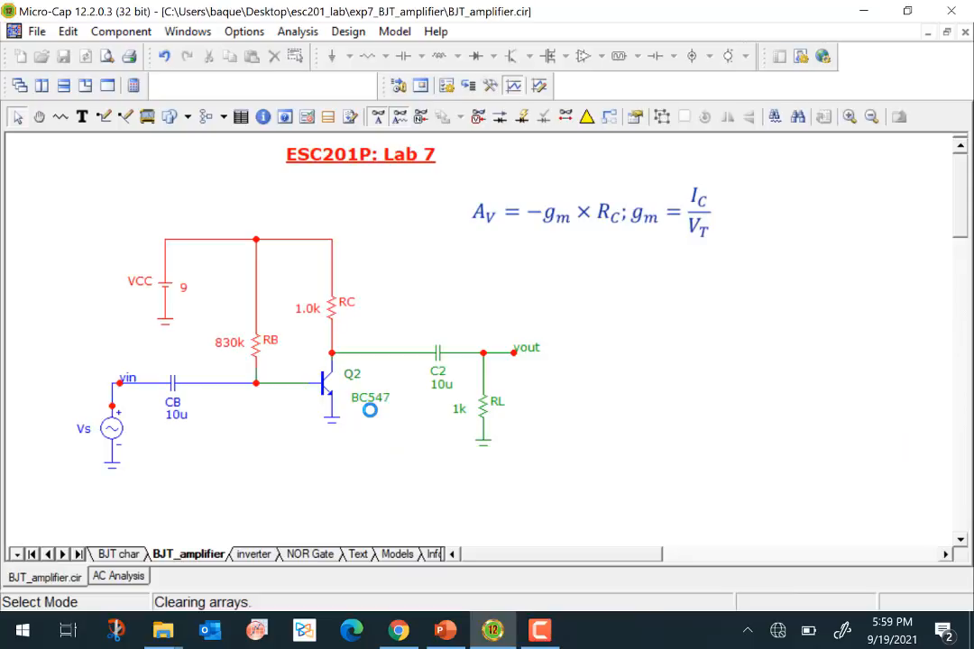
- Review the amplifier's input and output, and check the amplitude and frequency of the sine source Vs without changing them
mouse_move(522, 424)
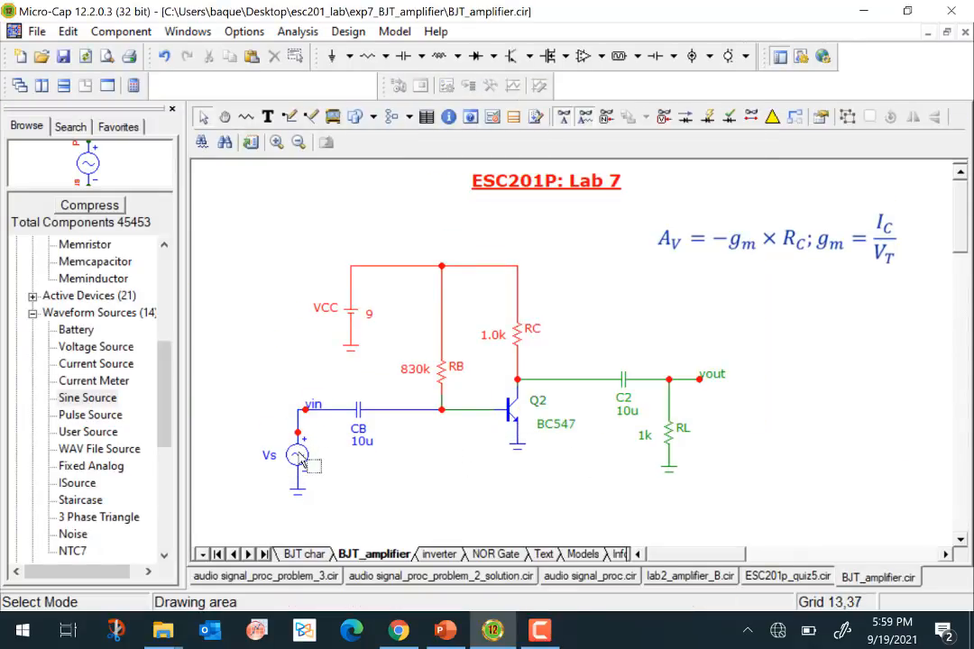
mouse_move(304, 461)
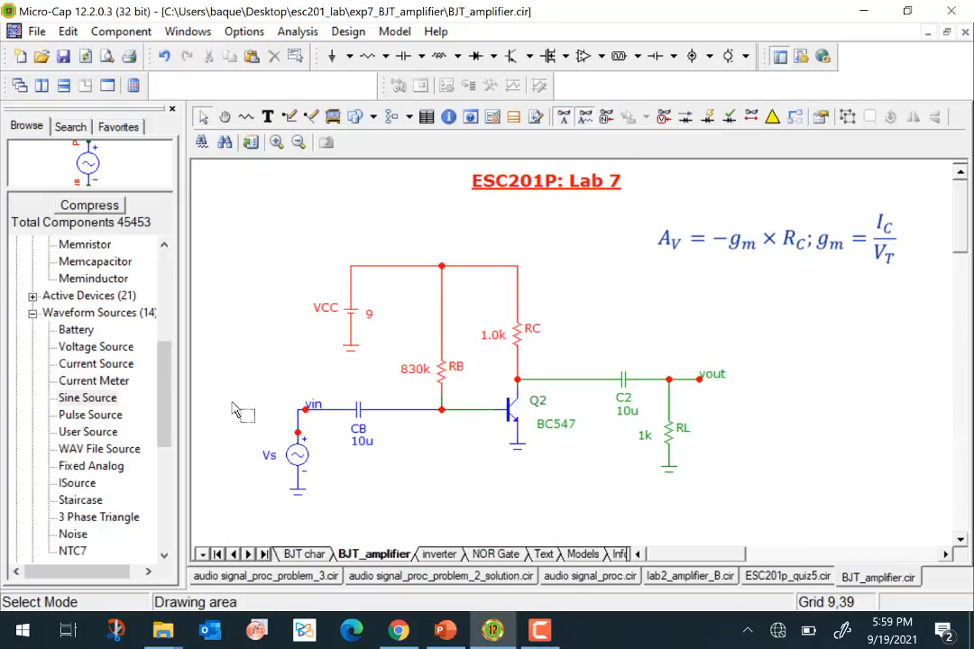
click(655, 382)
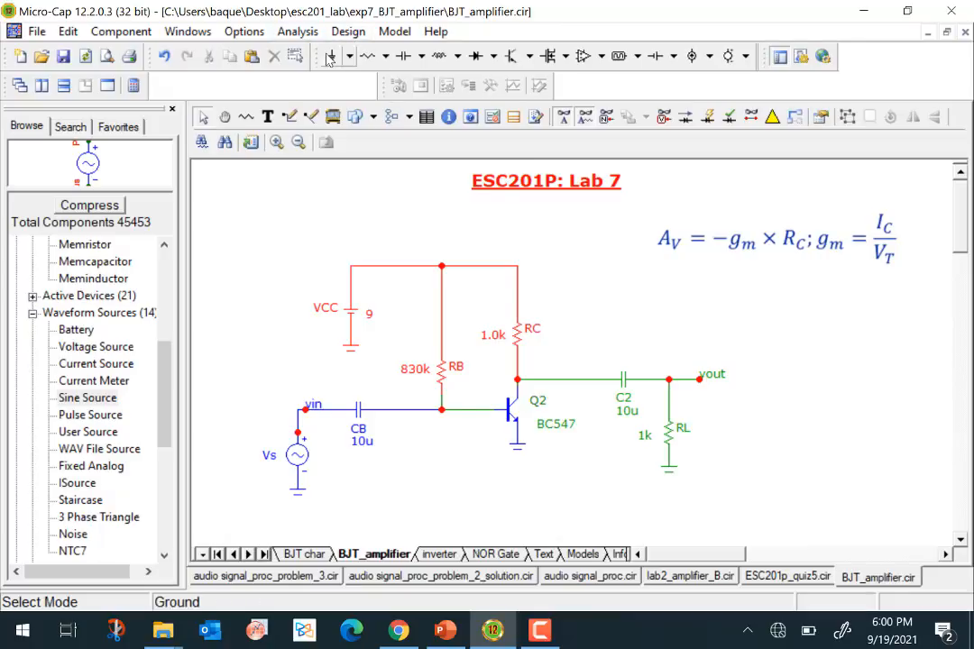
double_click(299, 456)
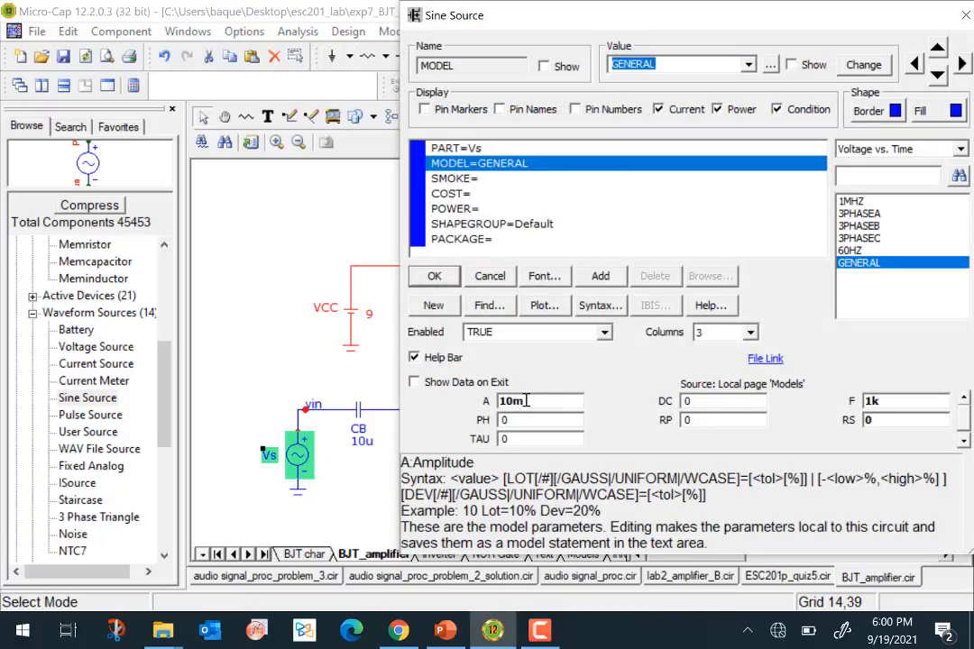
click(436, 276)
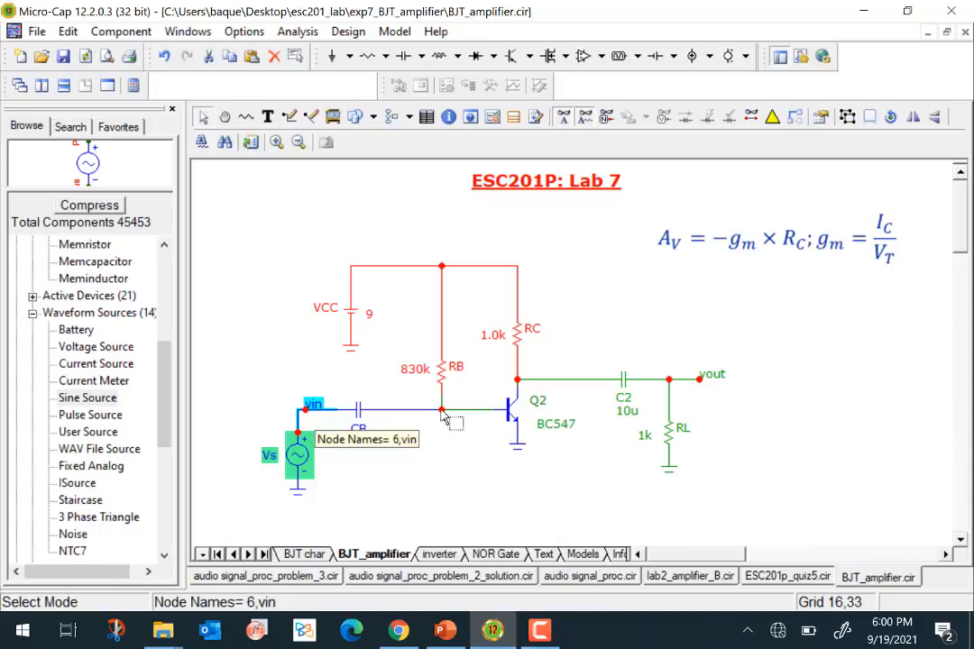
- Run a transient analysis of v(vin) and v(vout) with a maximum run time of 2m and a maximum time step of 0.01m
click(298, 30)
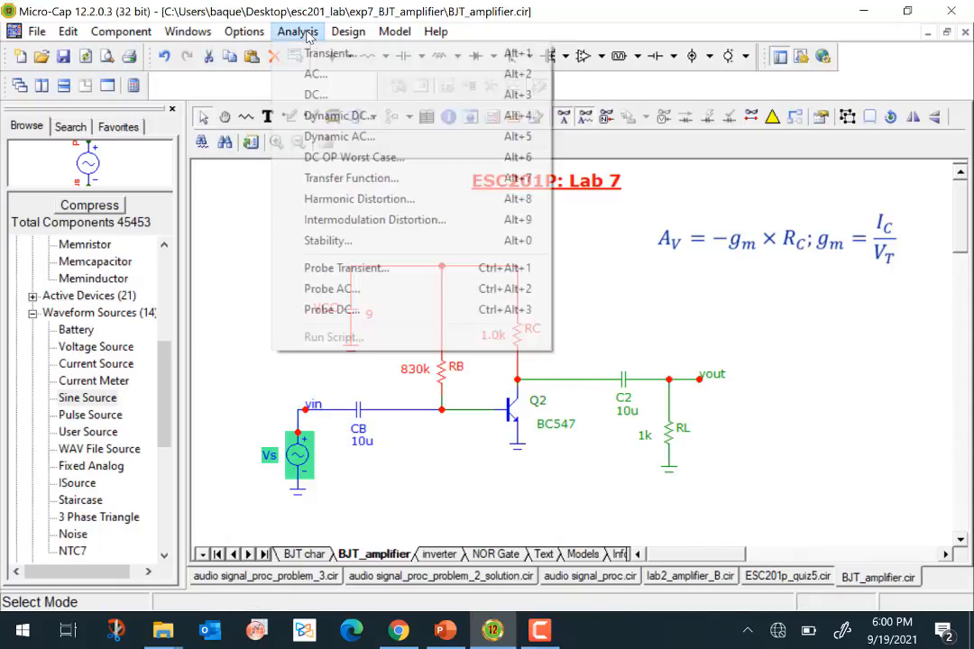
click(330, 54)
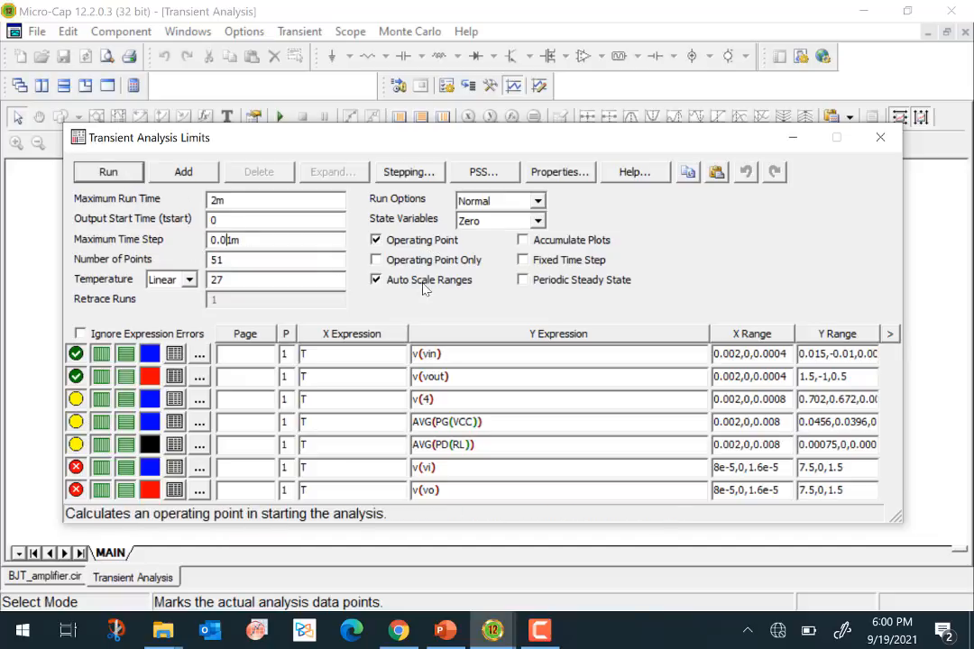
click(126, 175)
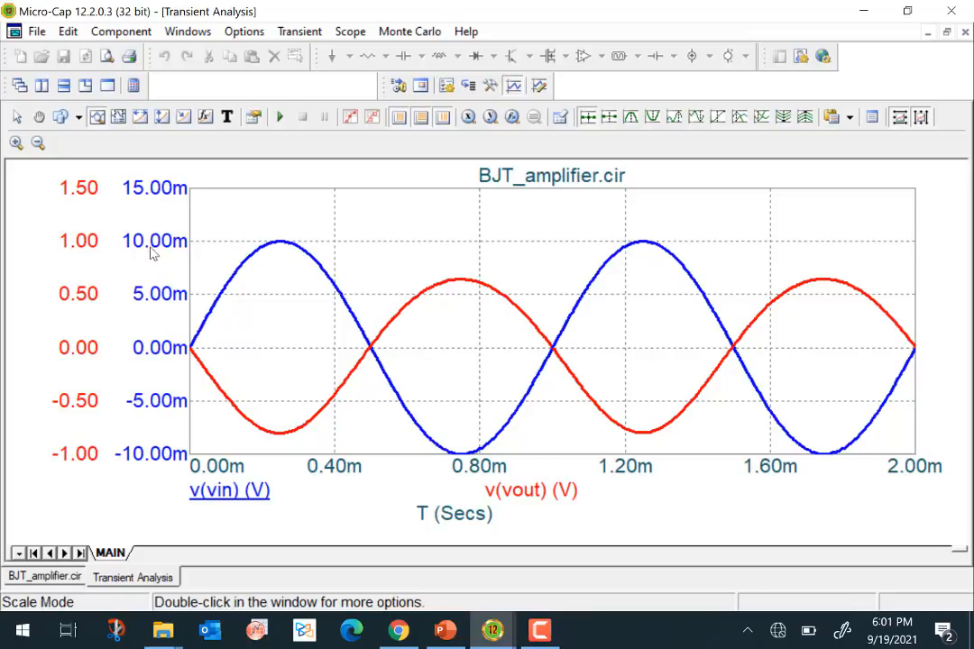
- Arrange the amplifier schematic and the transient plot side by side, with the circuit from Vs to RL in view
mouse_move(283, 247)
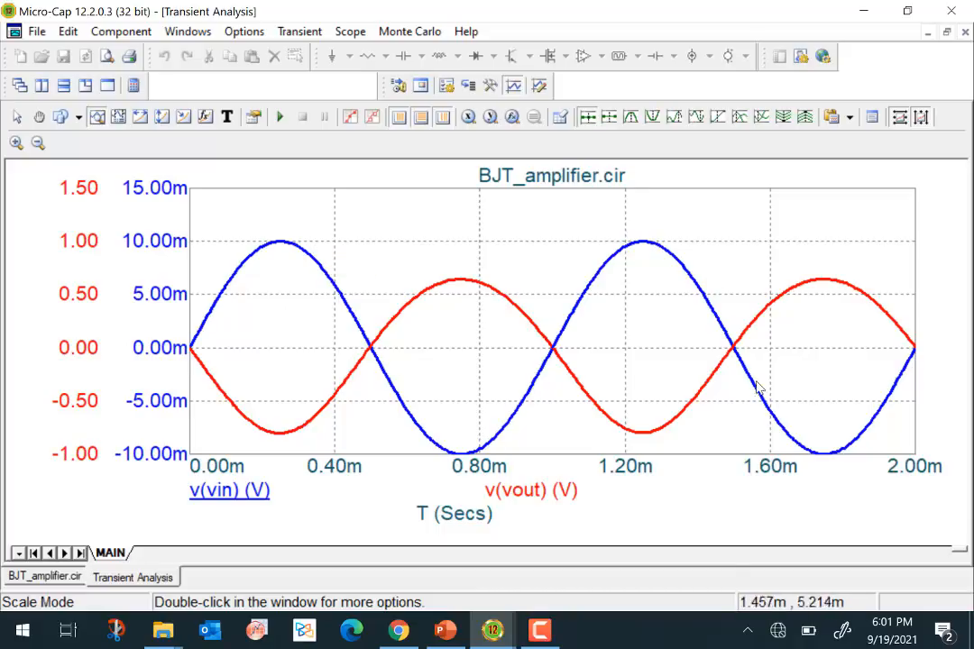
mouse_move(194, 342)
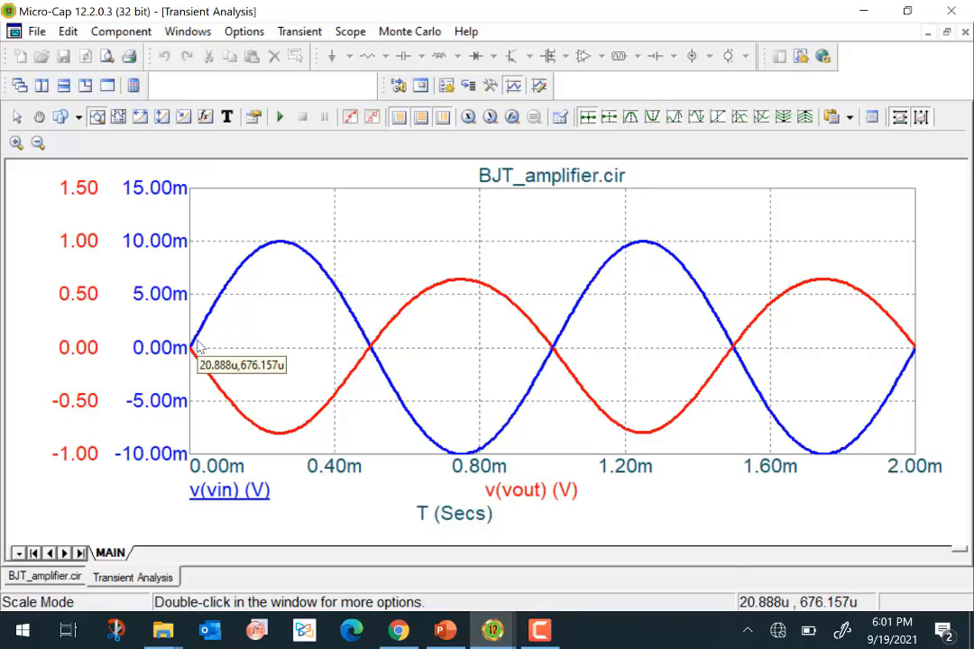
click(947, 33)
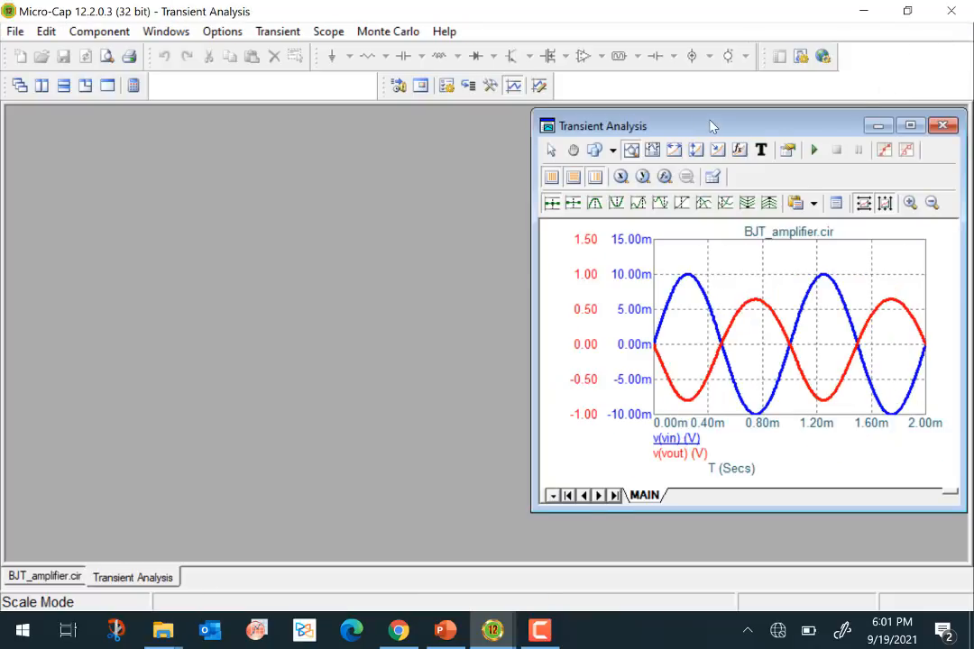
drag(711, 124, 816, 212)
drag(726, 123, 235, 117)
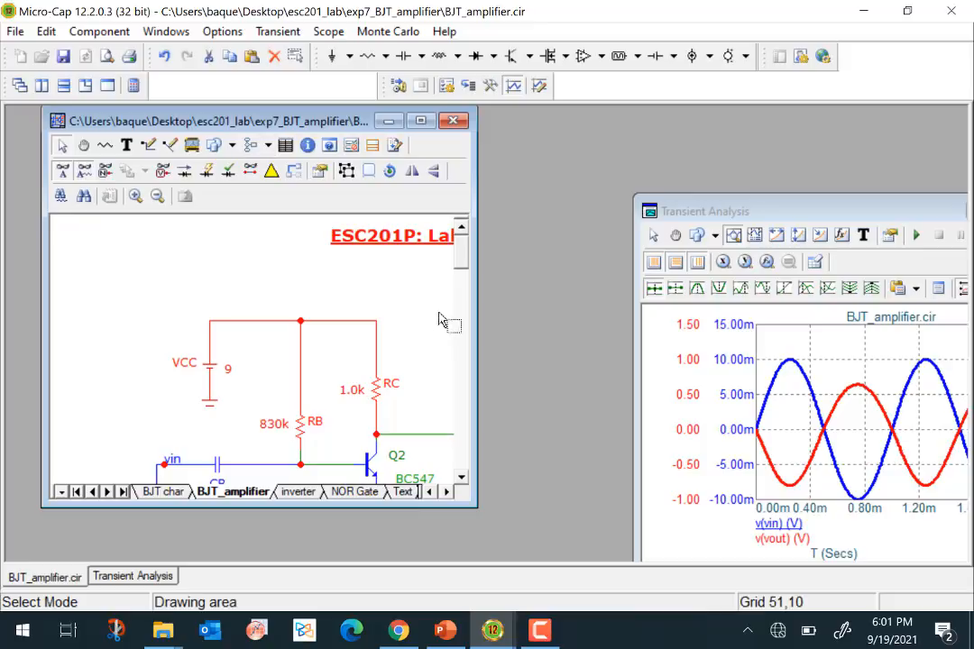
click(447, 492)
click(462, 479)
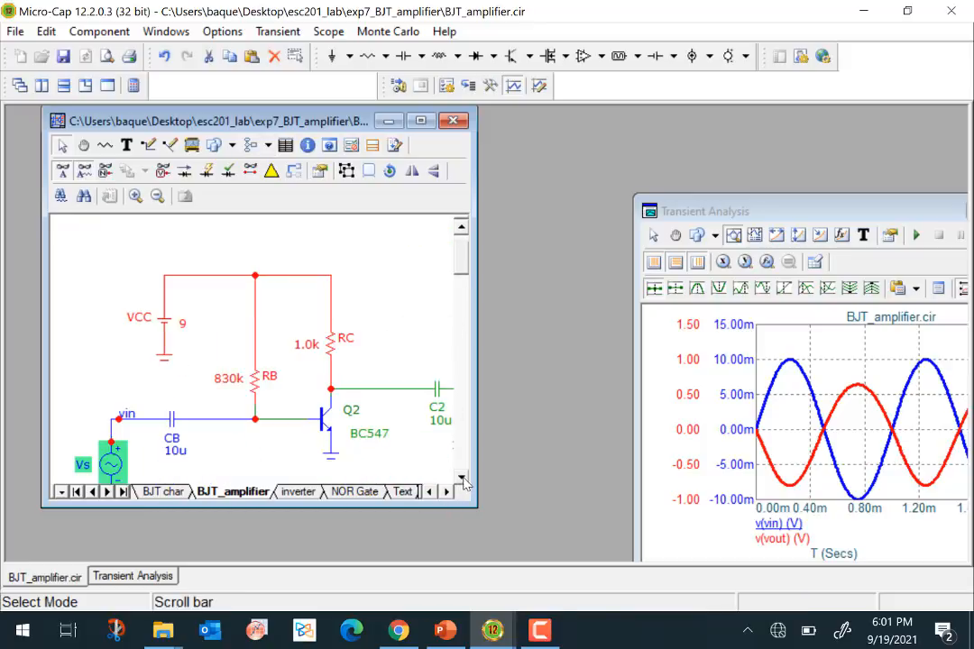
drag(479, 507, 558, 542)
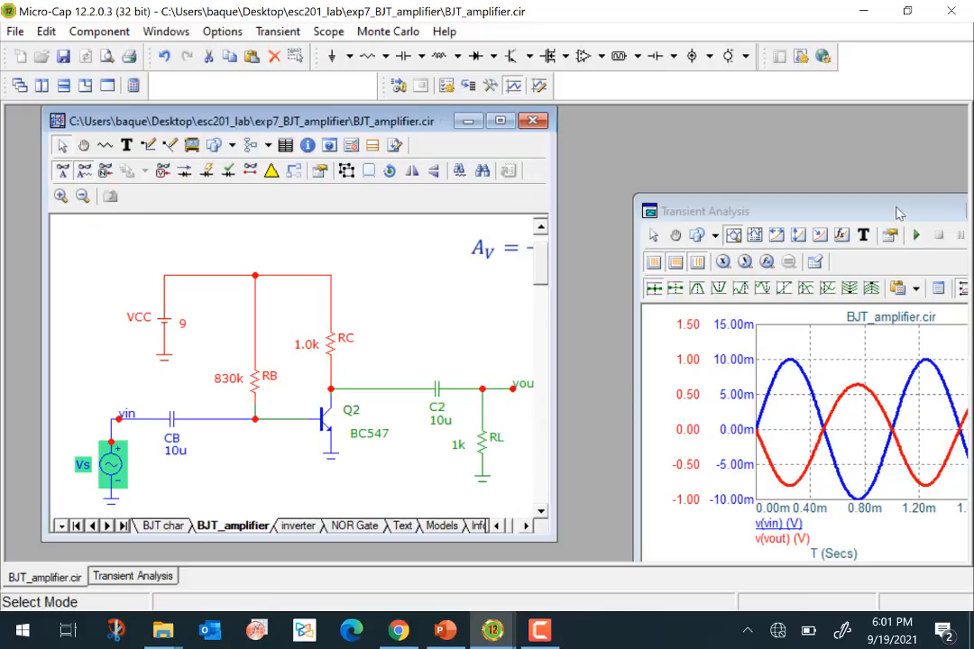
drag(905, 219, 820, 106)
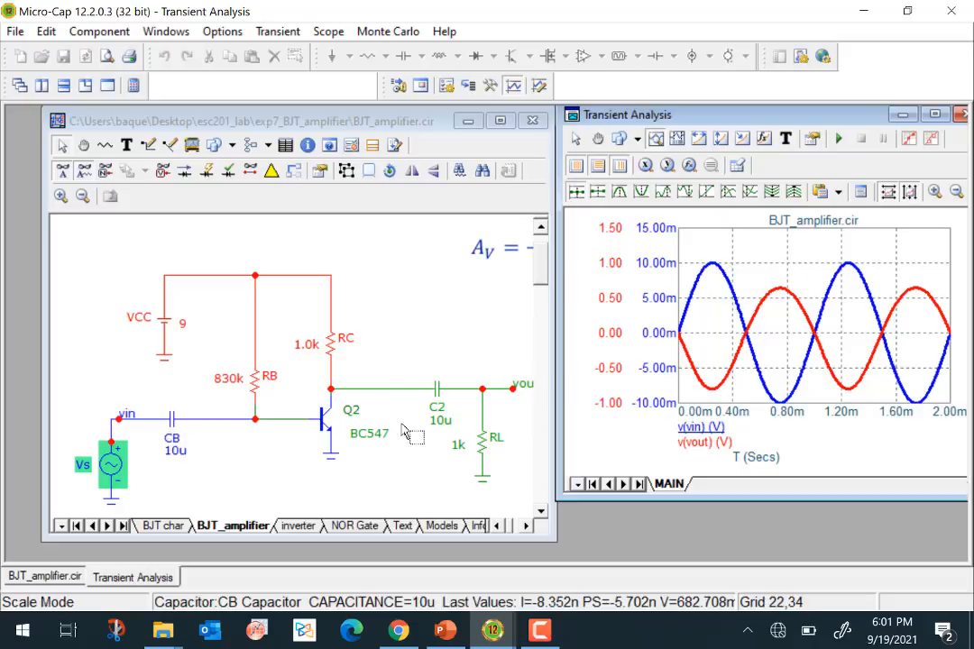
- Set the input coupling capacitor CB to 10n to see its effect on the transient response
mouse_move(437, 397)
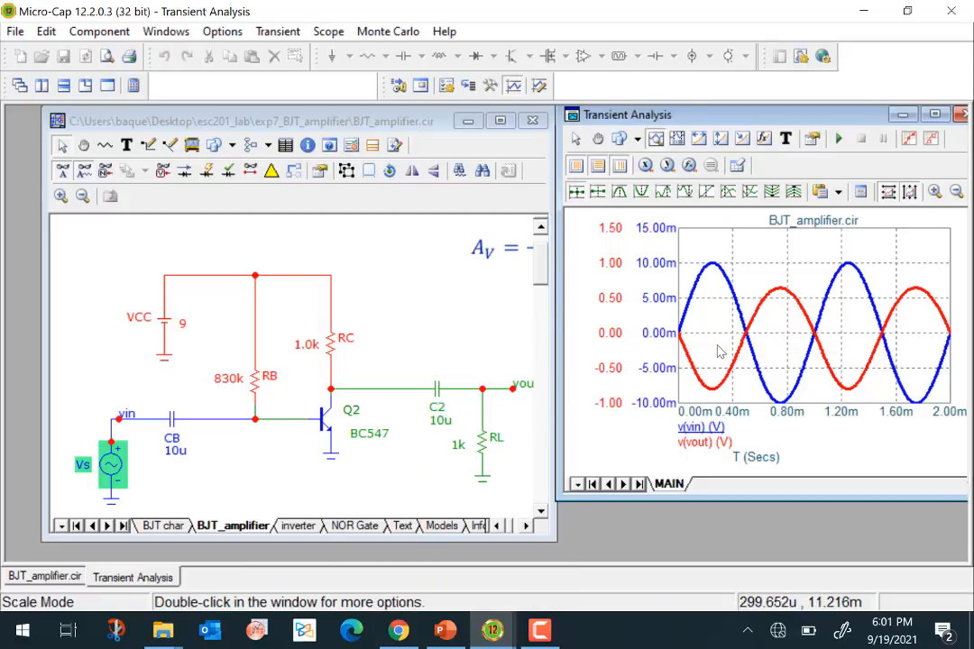
double_click(176, 451)
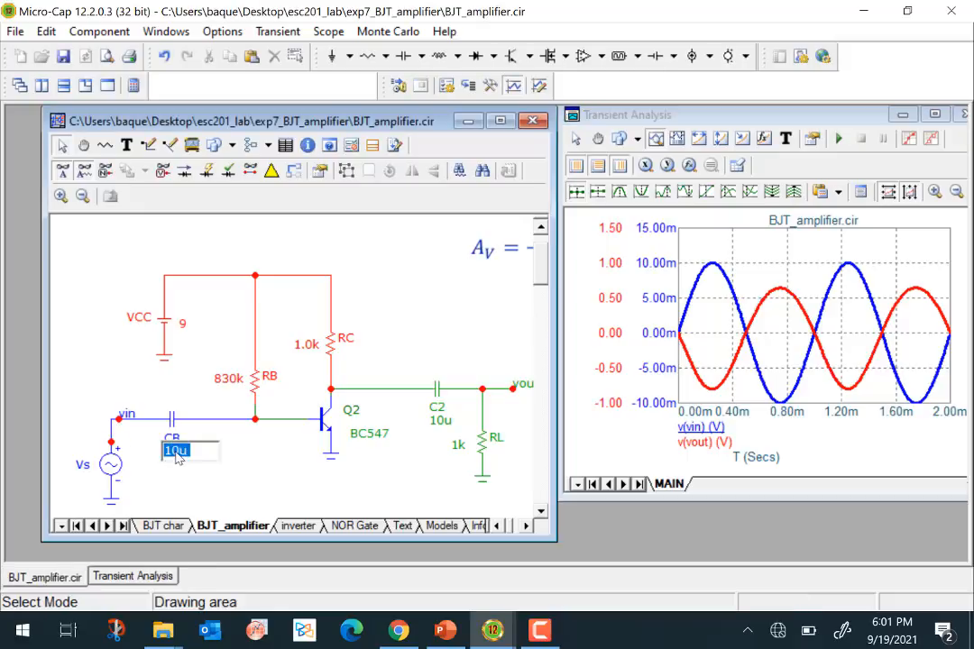
click(191, 451)
text(n)
click(250, 486)
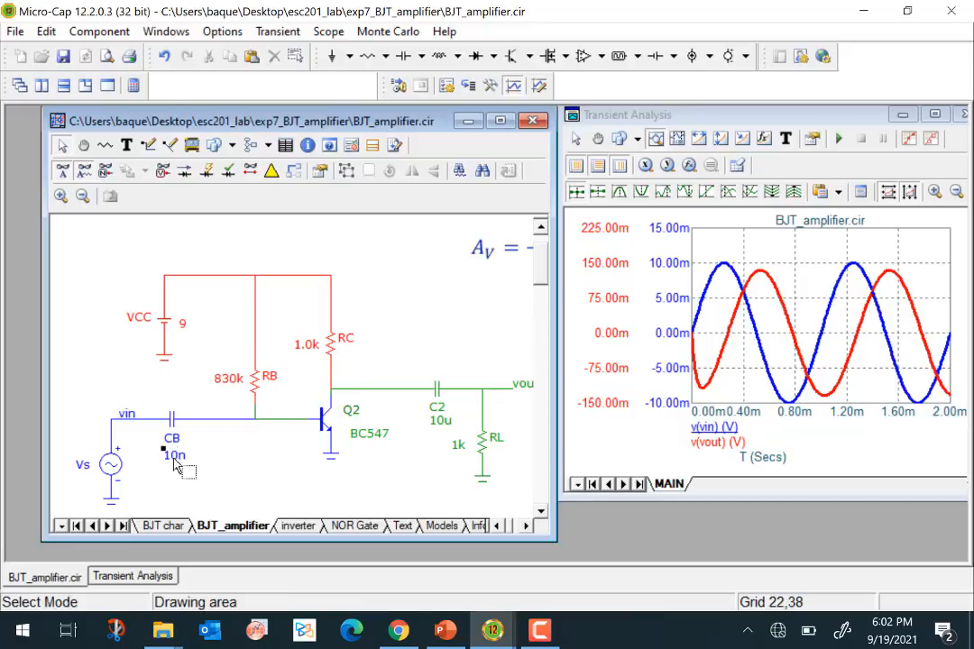
drag(177, 461, 182, 469)
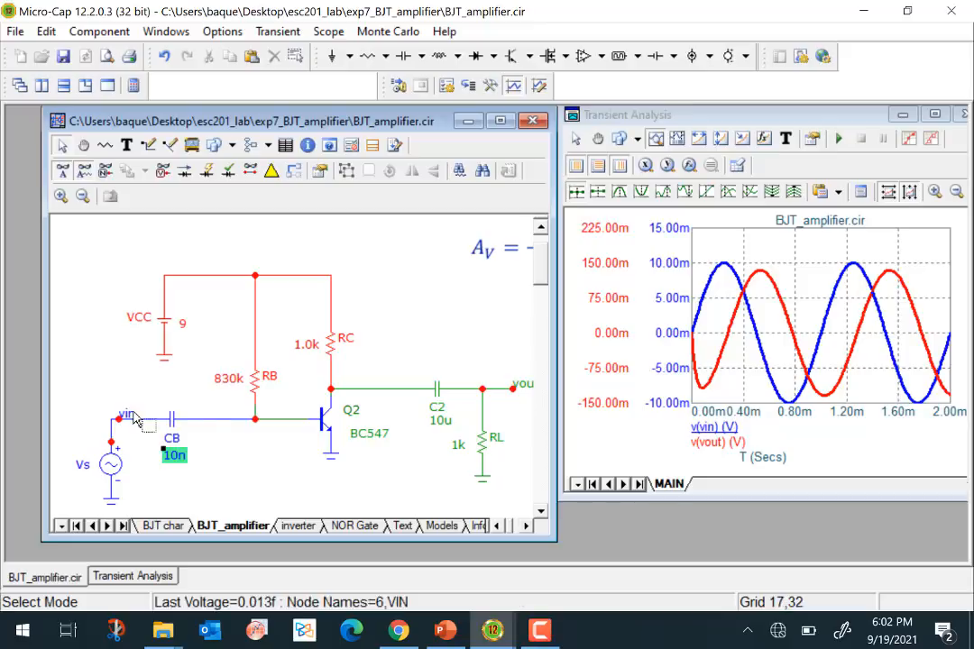
- Restore the input coupling capacitor CB to 10u
mouse_move(181, 425)
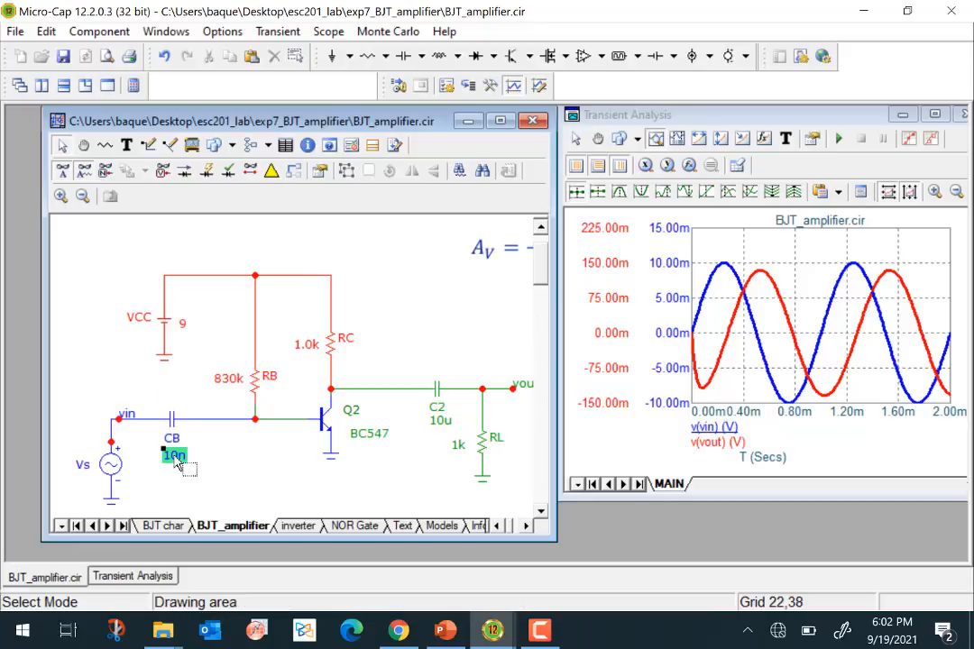
double_click(176, 460)
click(197, 457)
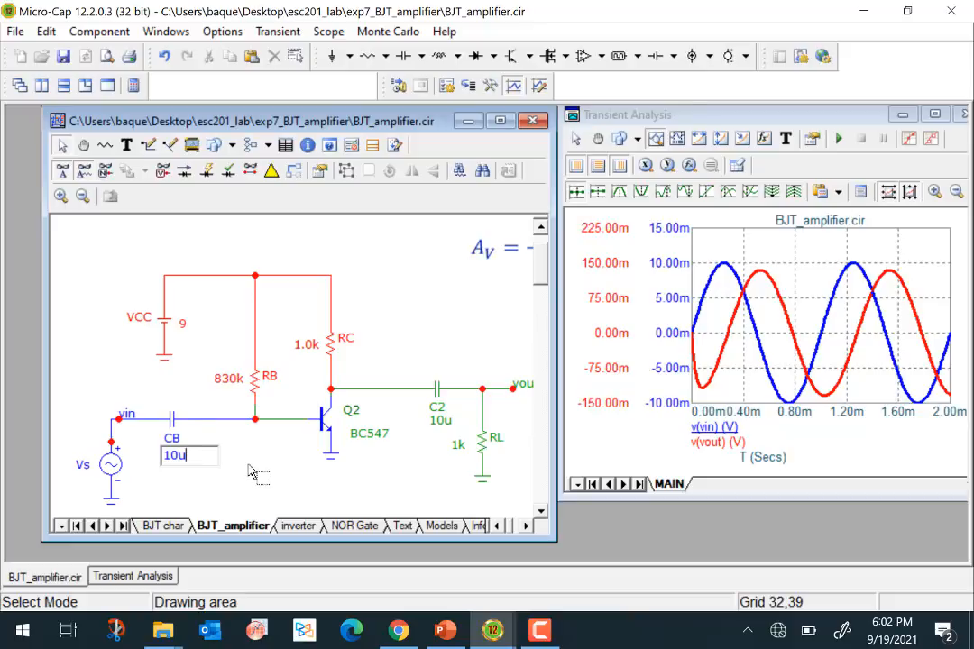
key(Return)
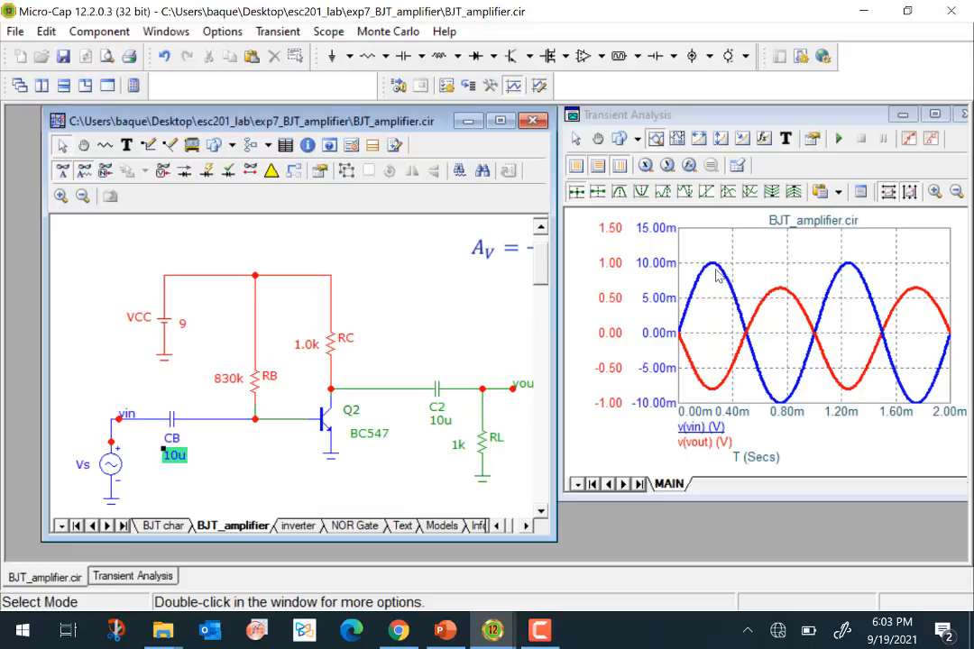
- Maximize the transient plot and measure v(vout)'s peak-to-peak swing, with the left cursor on a local high and the right on the following local low
mouse_move(712, 268)
click(942, 116)
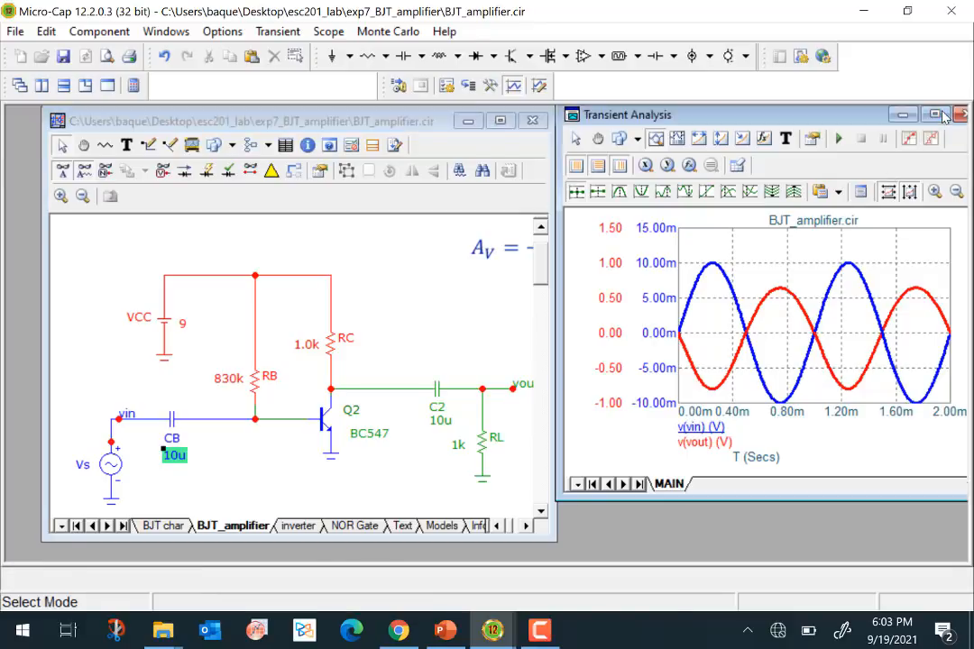
click(942, 115)
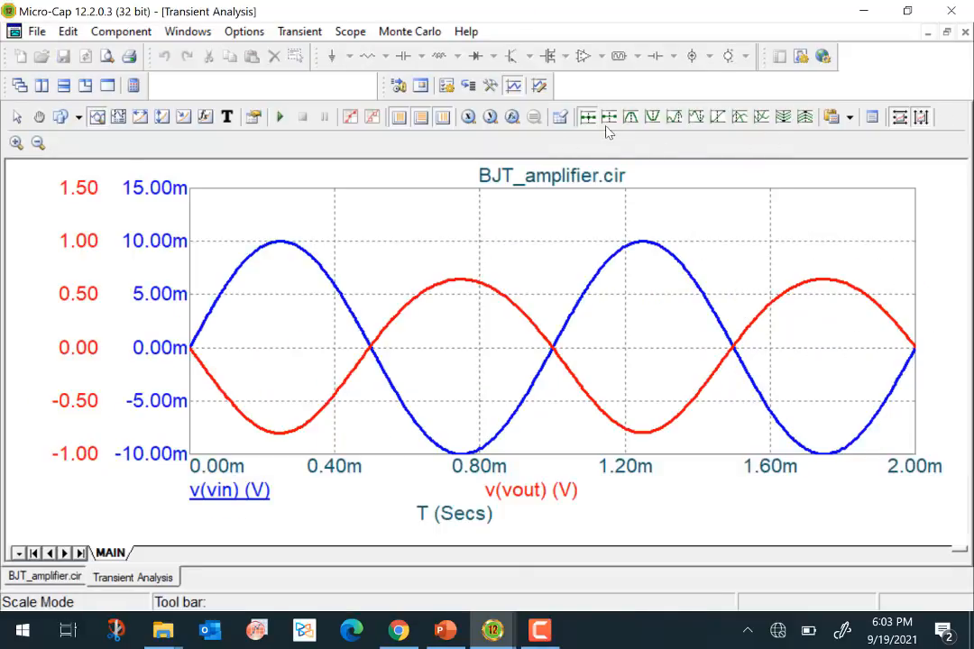
click(120, 119)
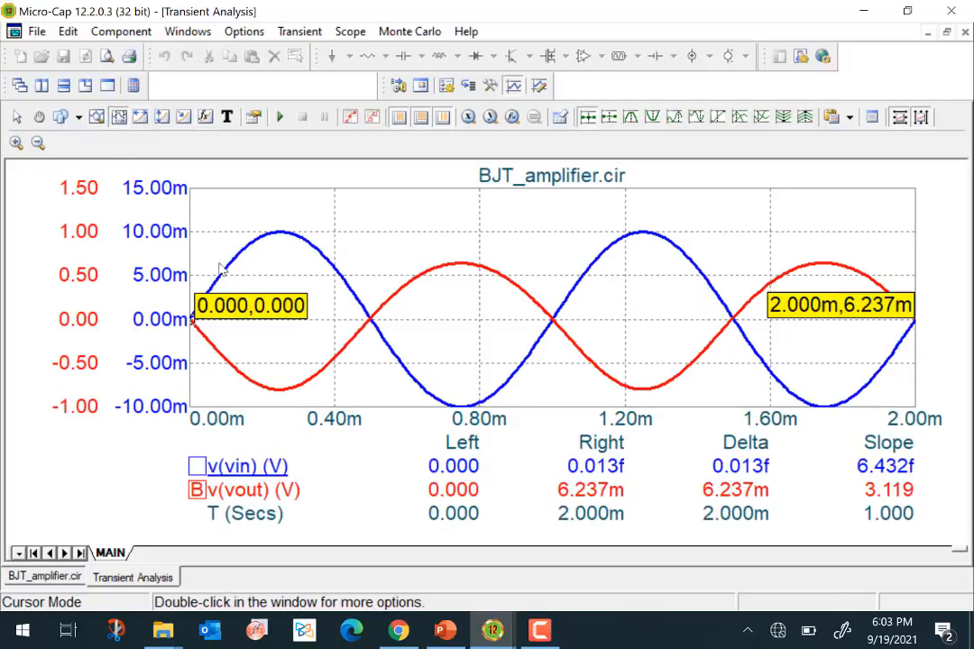
click(632, 120)
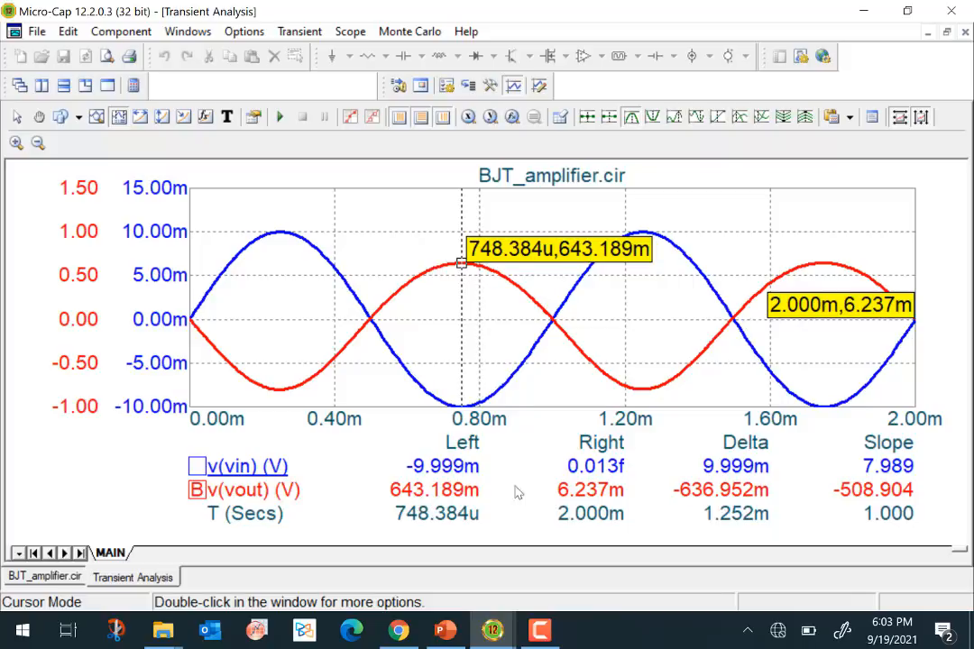
drag(895, 305, 606, 377)
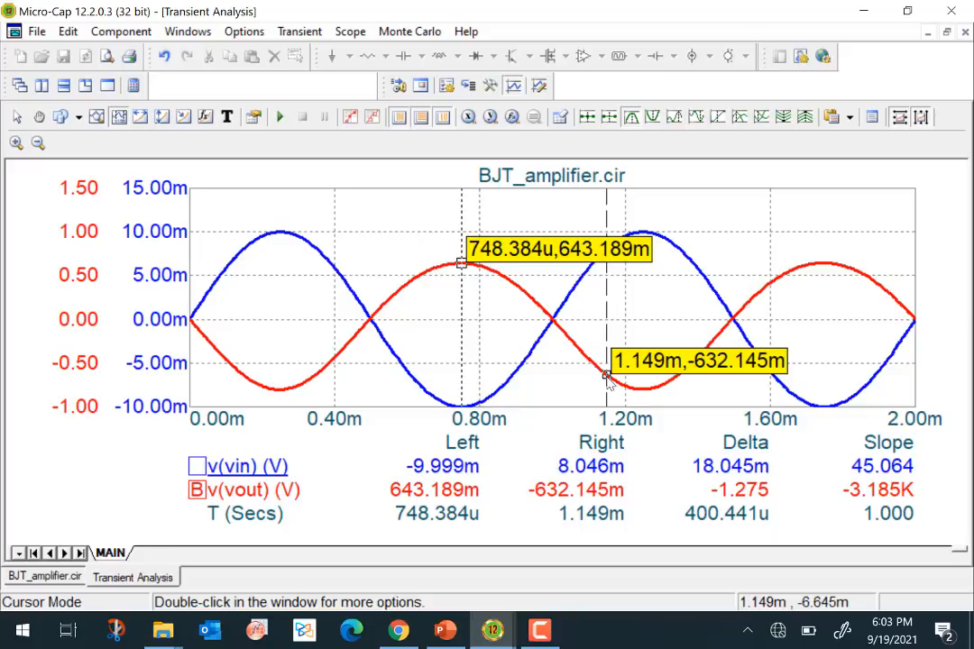
click(653, 119)
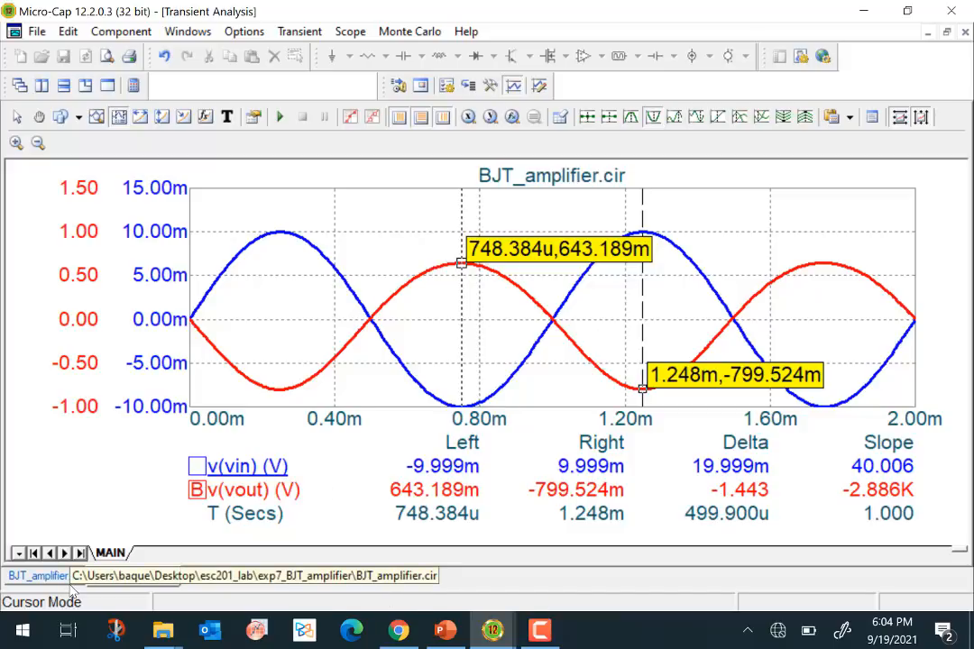
- Return to the amplifier schematic and examine the input path from the sine source Vs to transistor Q2
click(31, 577)
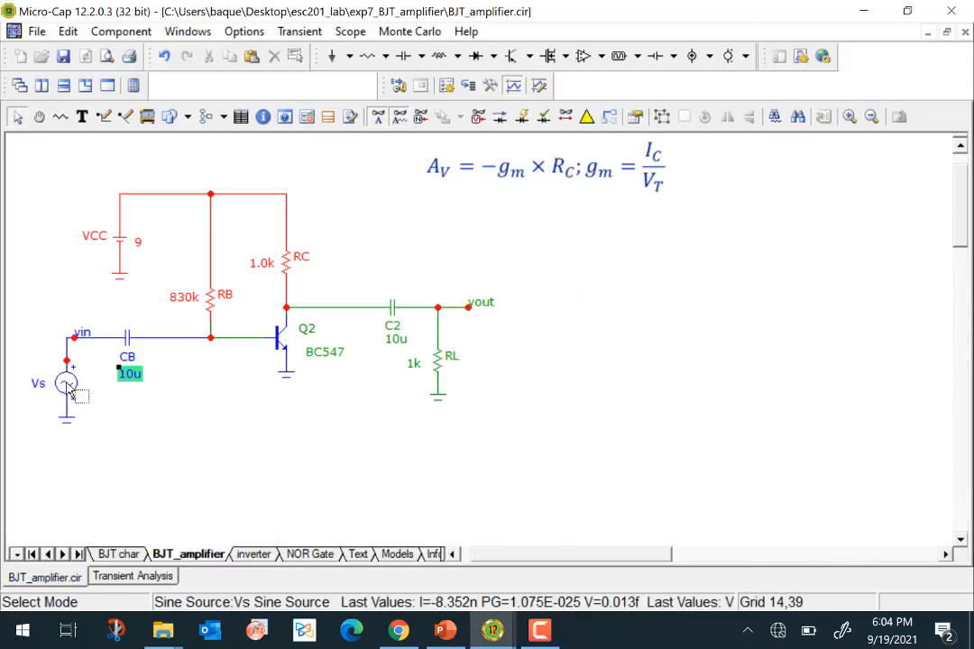
mouse_move(257, 342)
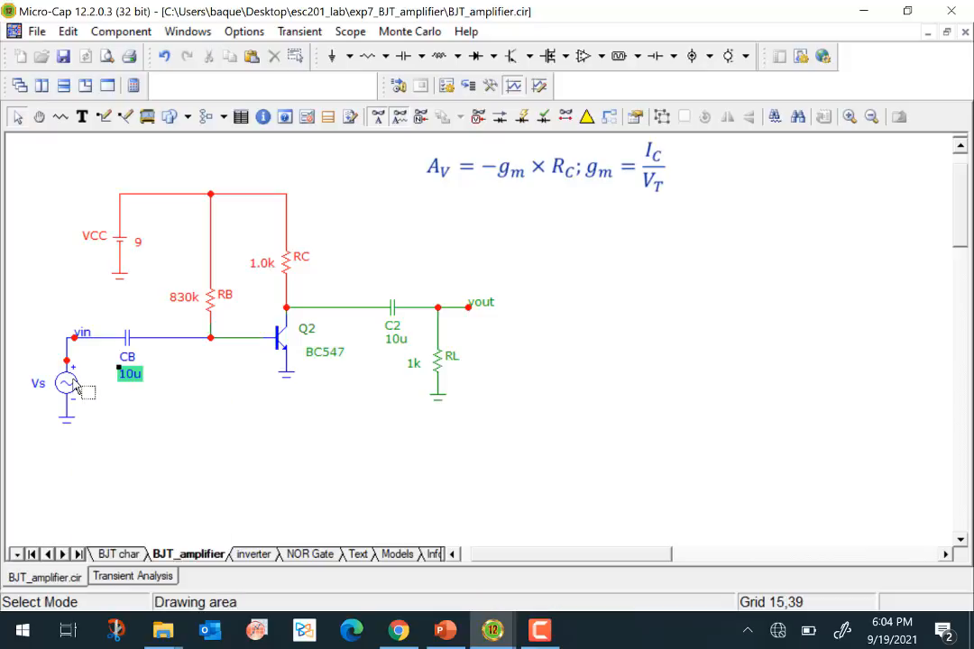
mouse_move(77, 386)
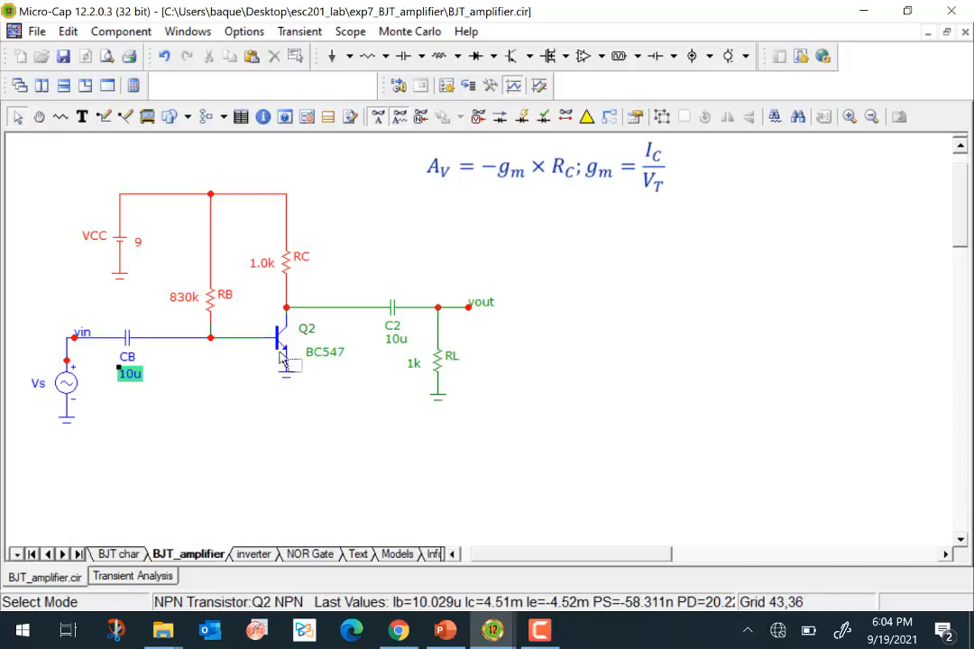
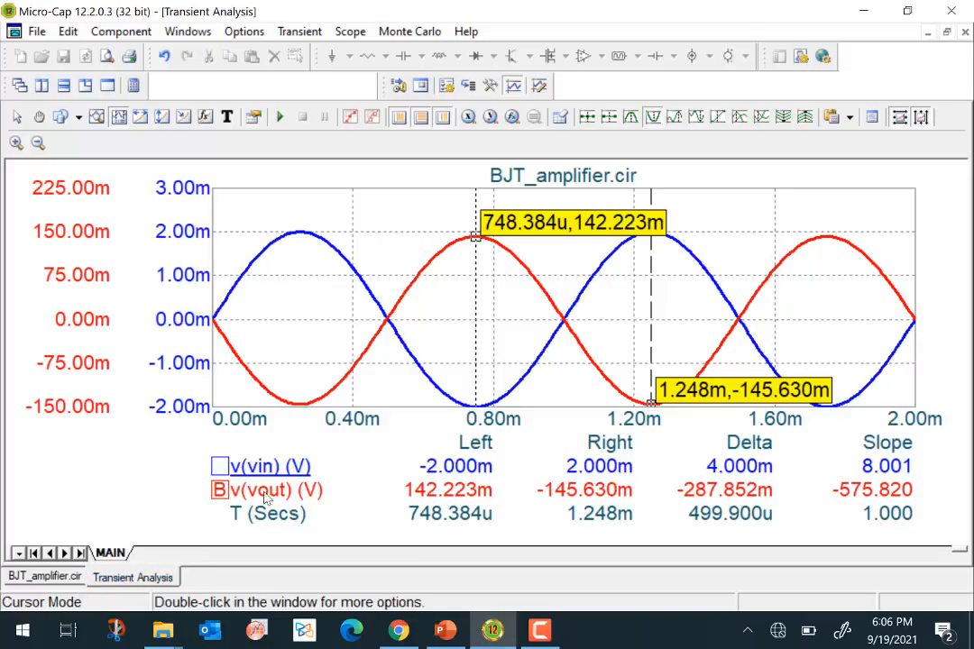
- Exit the transient analysis and set the sine source Vs amplitude to 25m
click(45, 577)
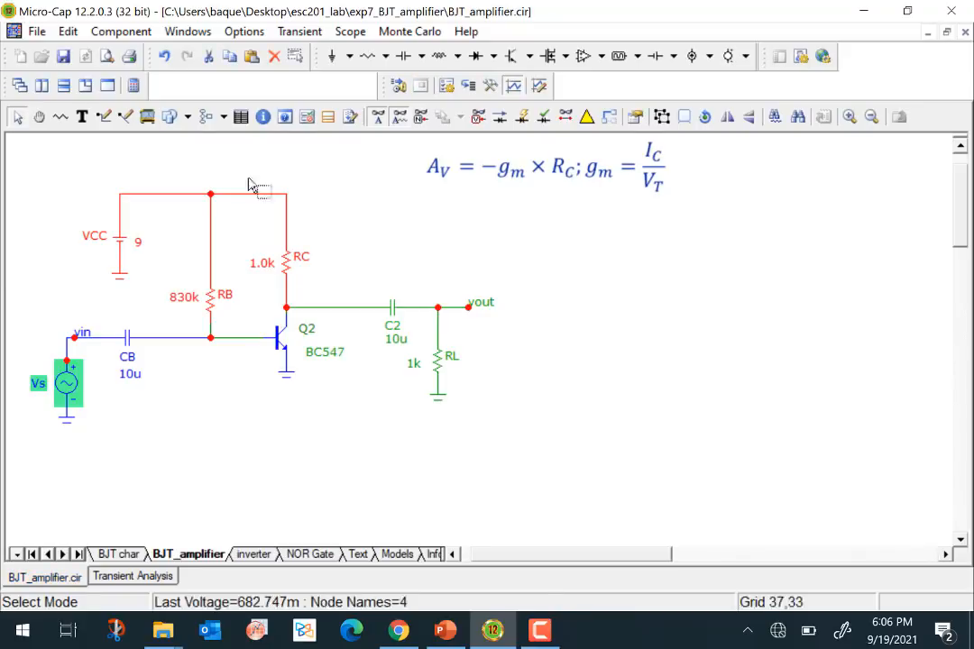
click(299, 31)
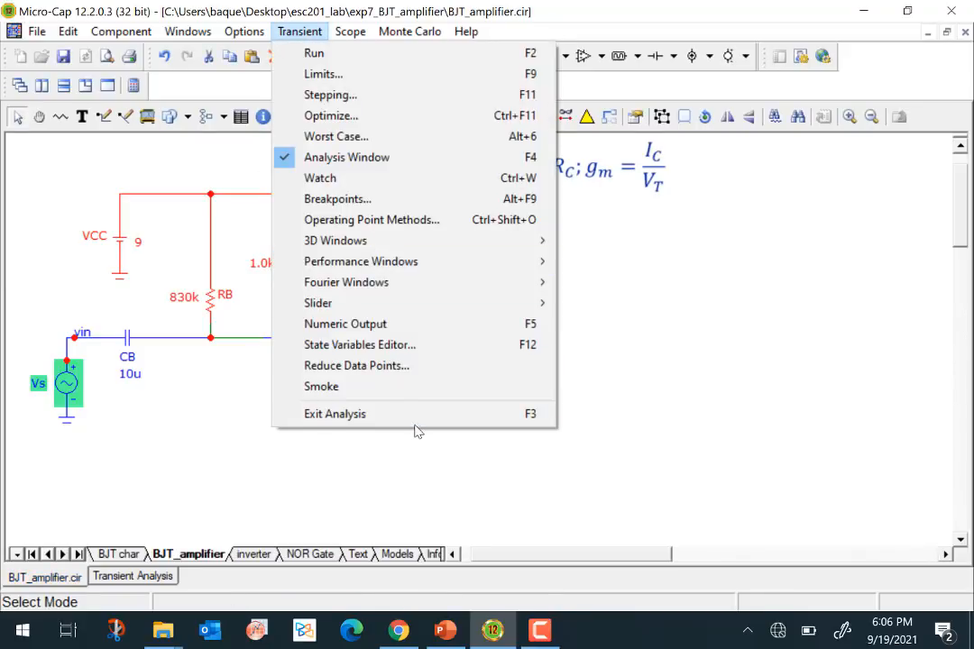
click(414, 417)
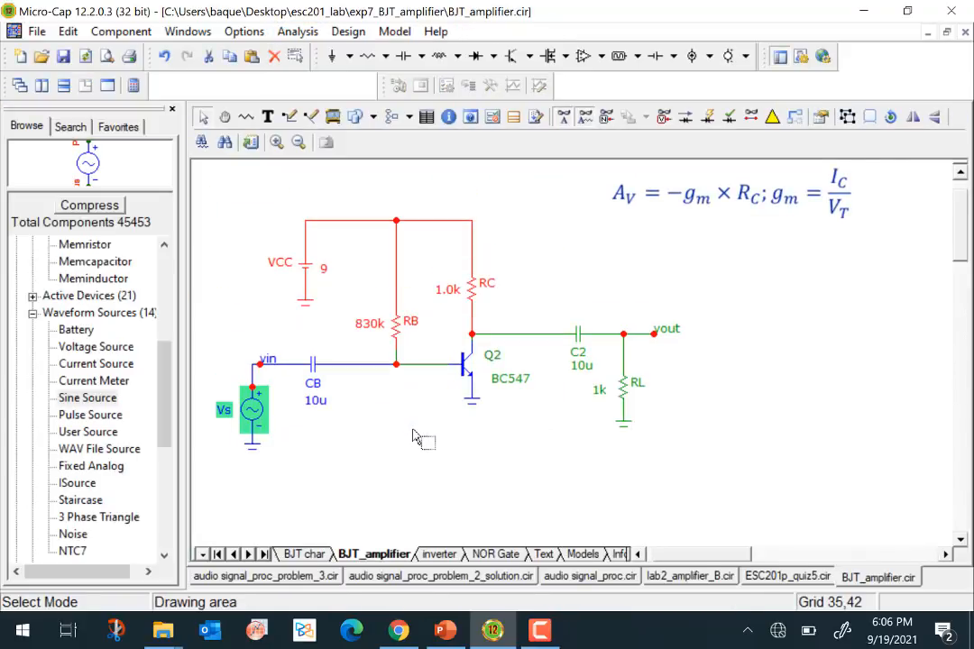
double_click(254, 413)
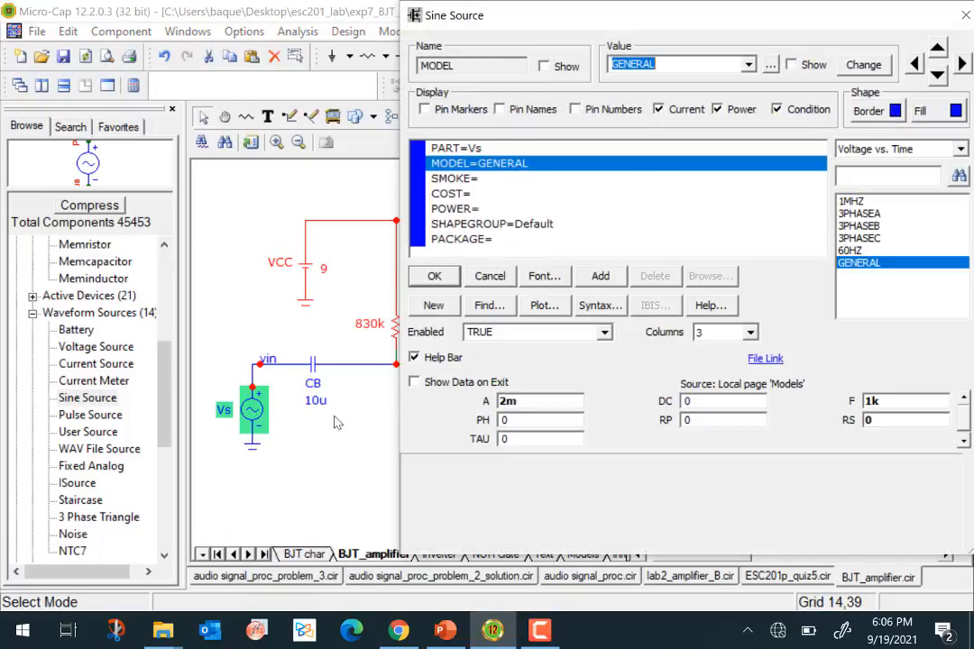
click(508, 401)
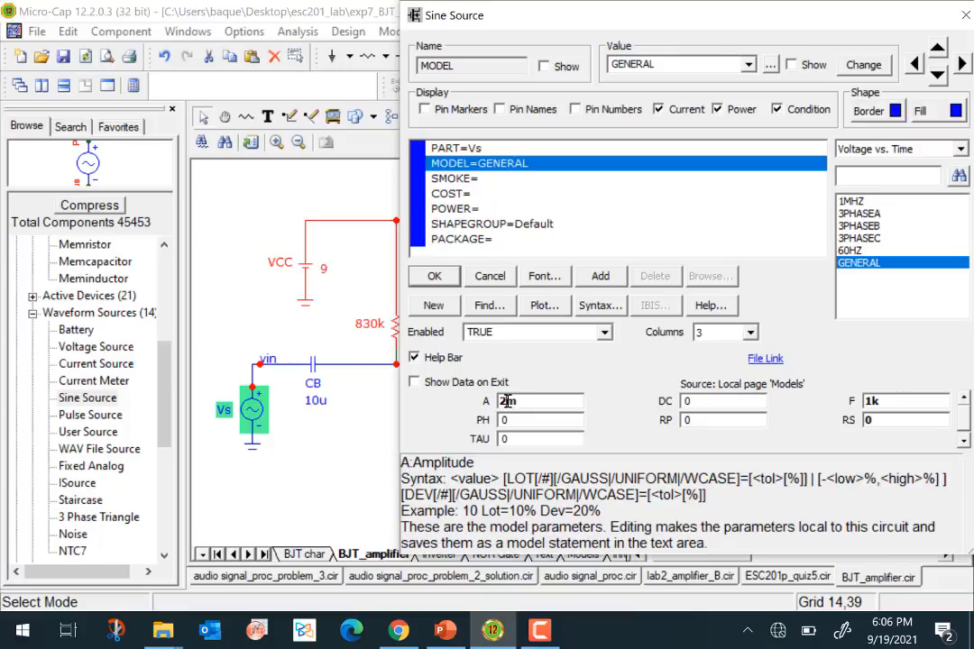
click(435, 277)
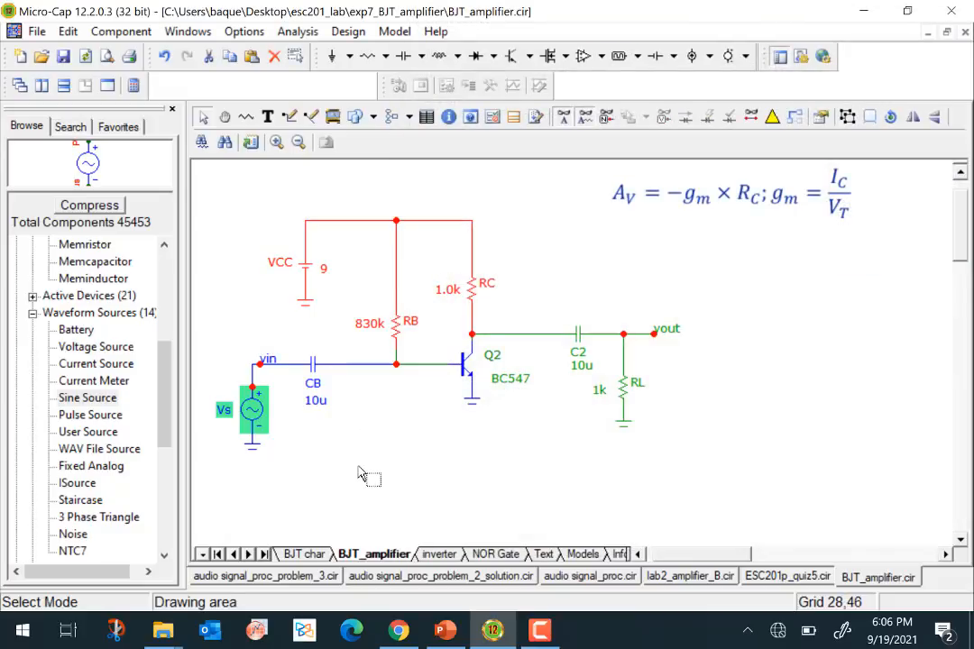
- Run the transient analysis of the amplifier to plot v(vin) and v(vout)
click(298, 31)
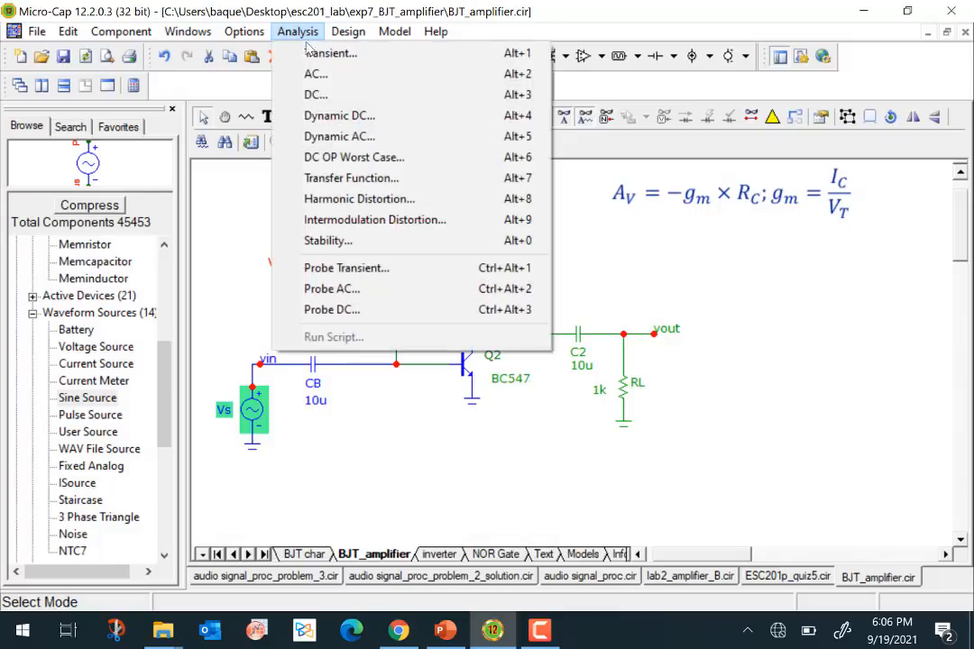
click(315, 55)
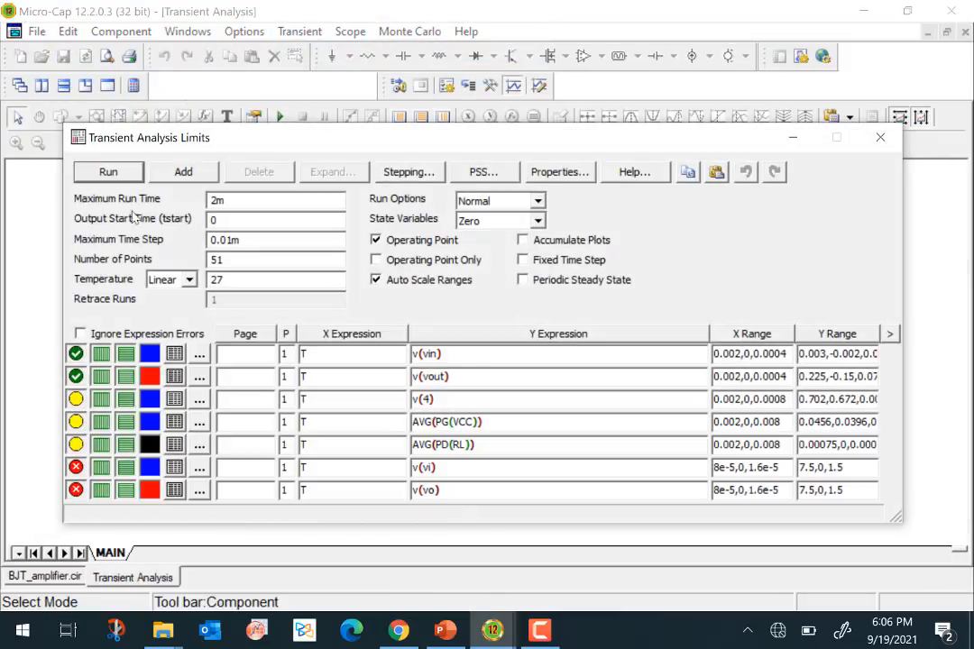
click(109, 173)
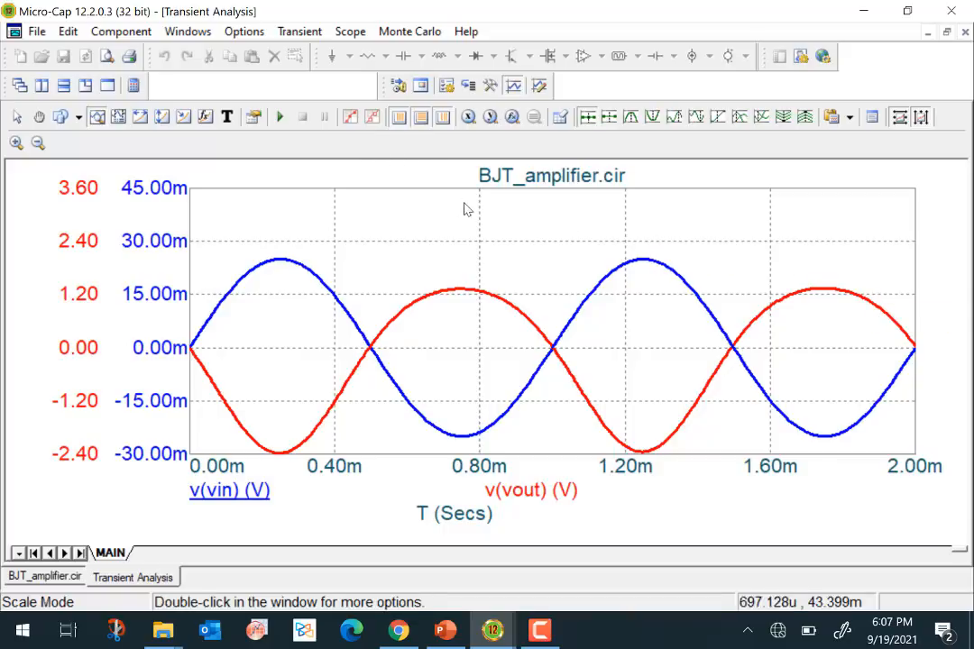
- In the transient plot's Save Curves properties, select v(vin) and auto-range its WAV output
double_click(558, 250)
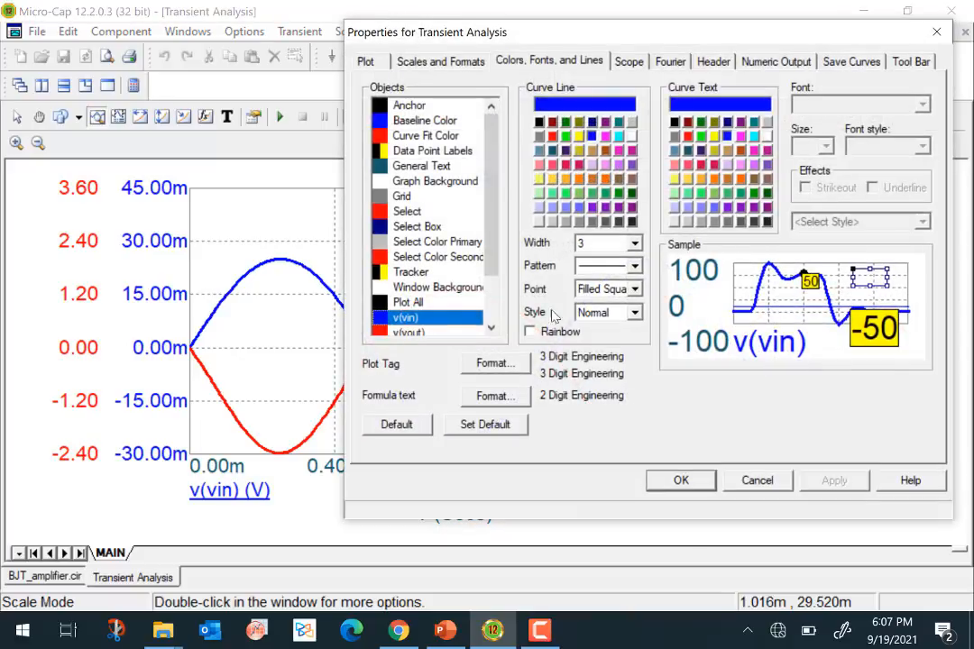
click(758, 480)
double_click(543, 236)
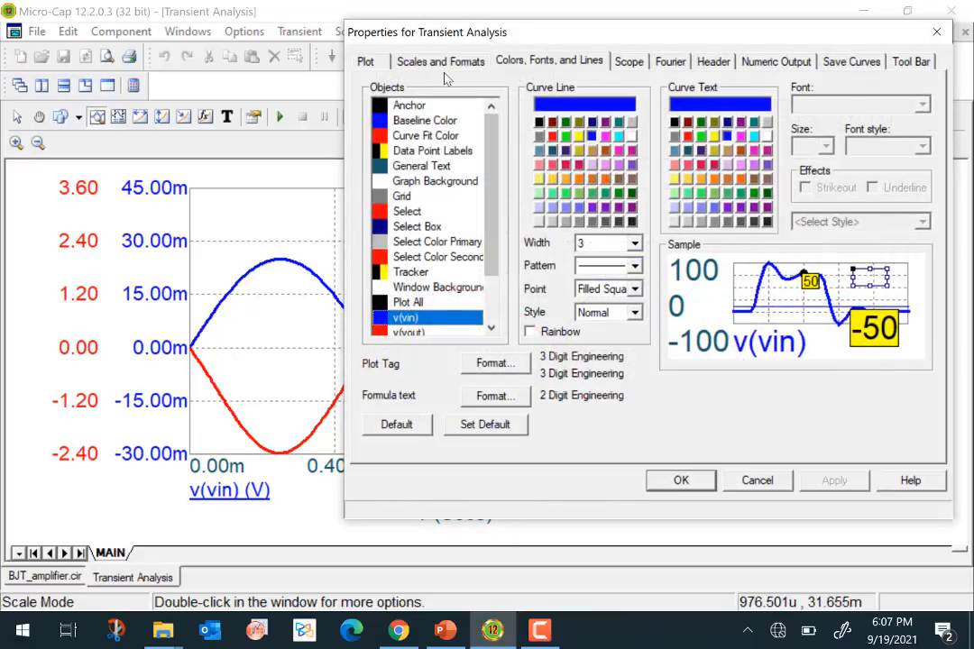
click(441, 60)
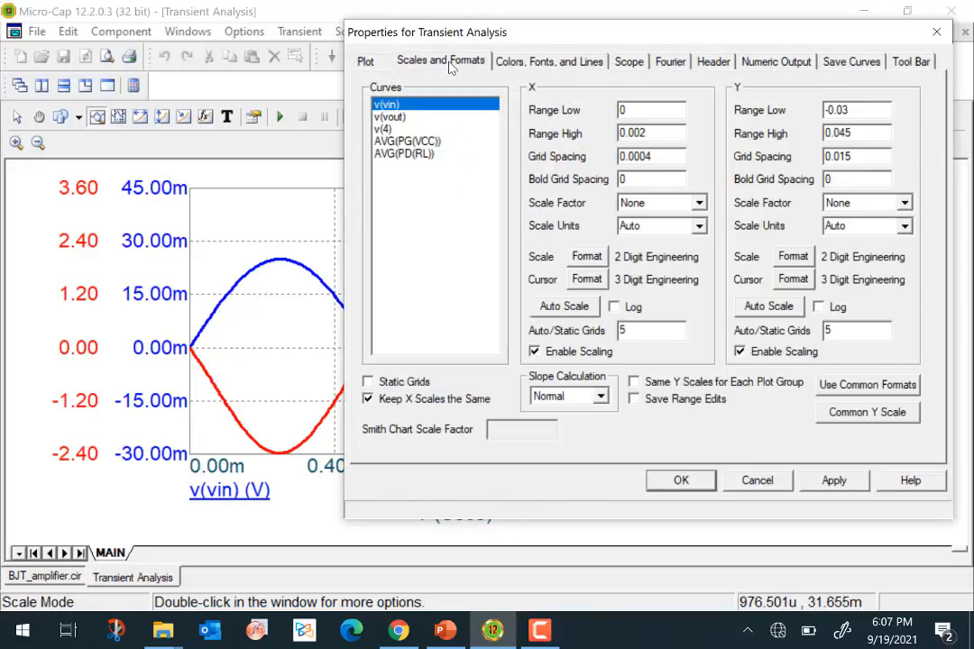
click(848, 62)
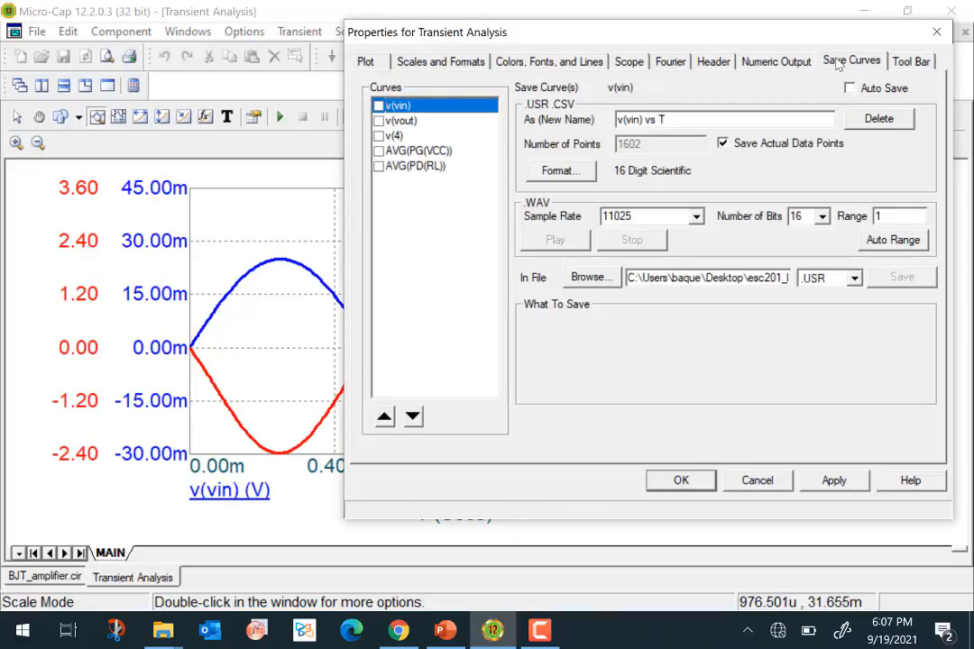
click(378, 106)
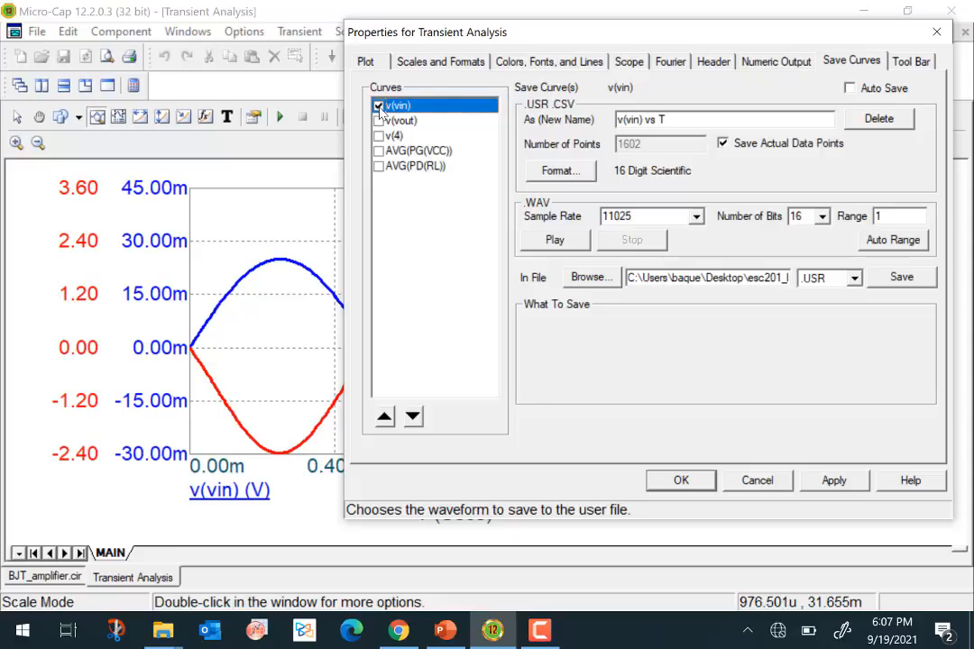
click(894, 242)
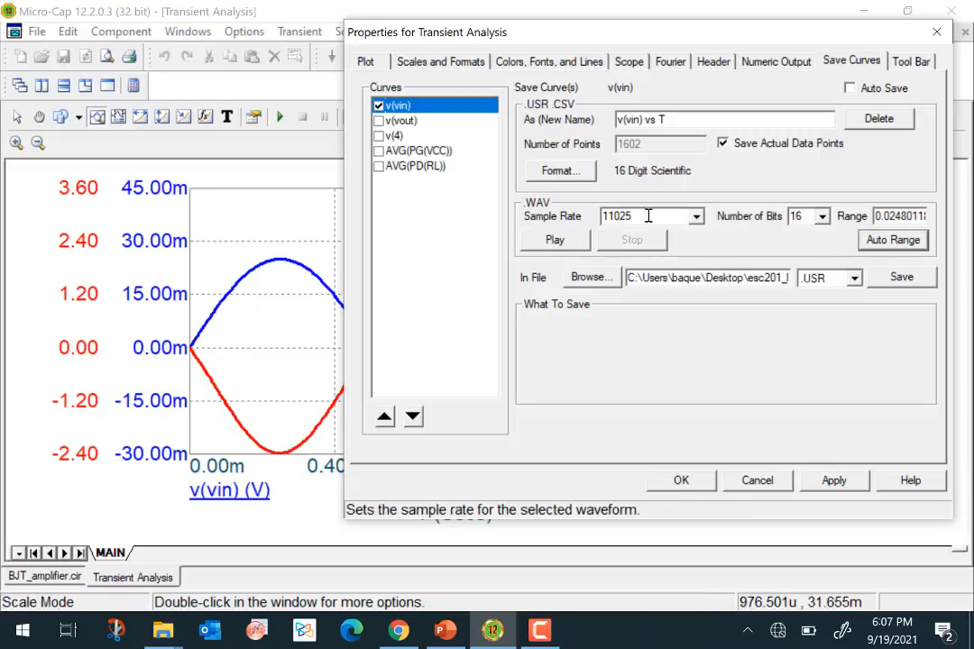
- Select only v(vout) instead of v(vin), auto-range its WAV output, and accept the plot properties
click(378, 106)
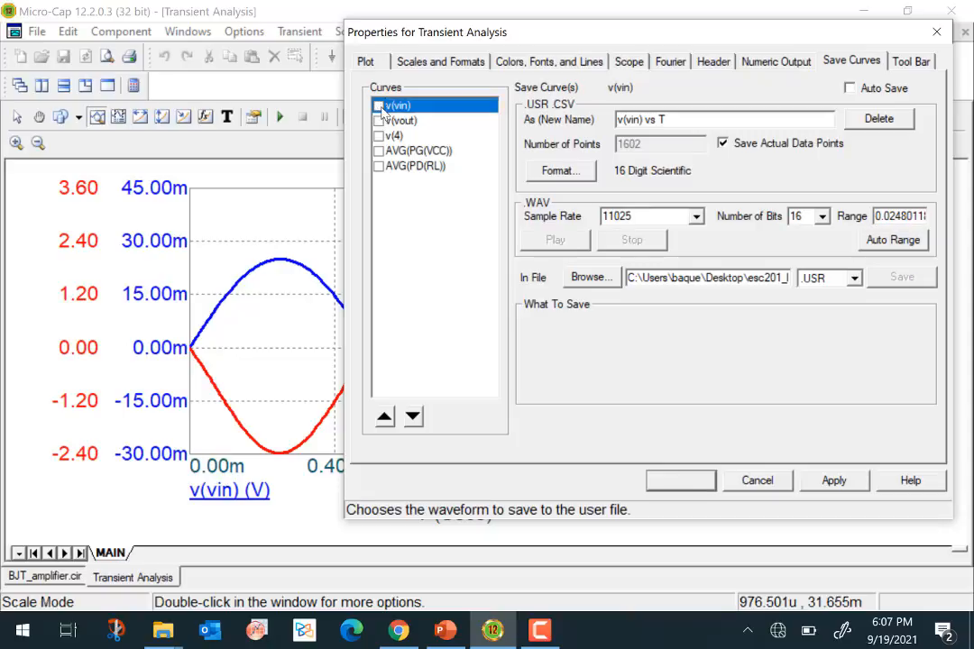
click(379, 121)
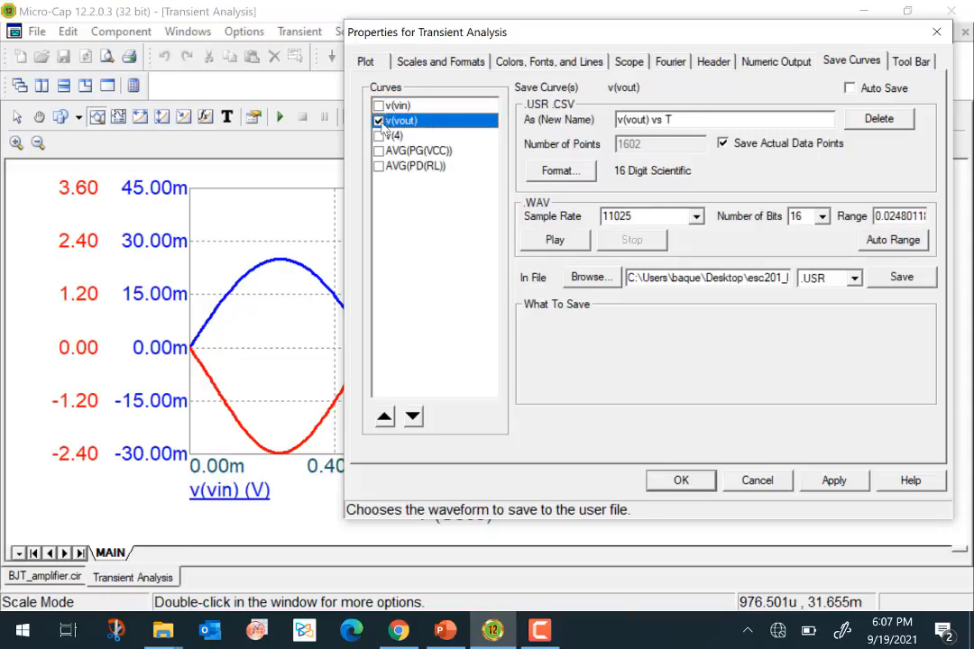
click(893, 240)
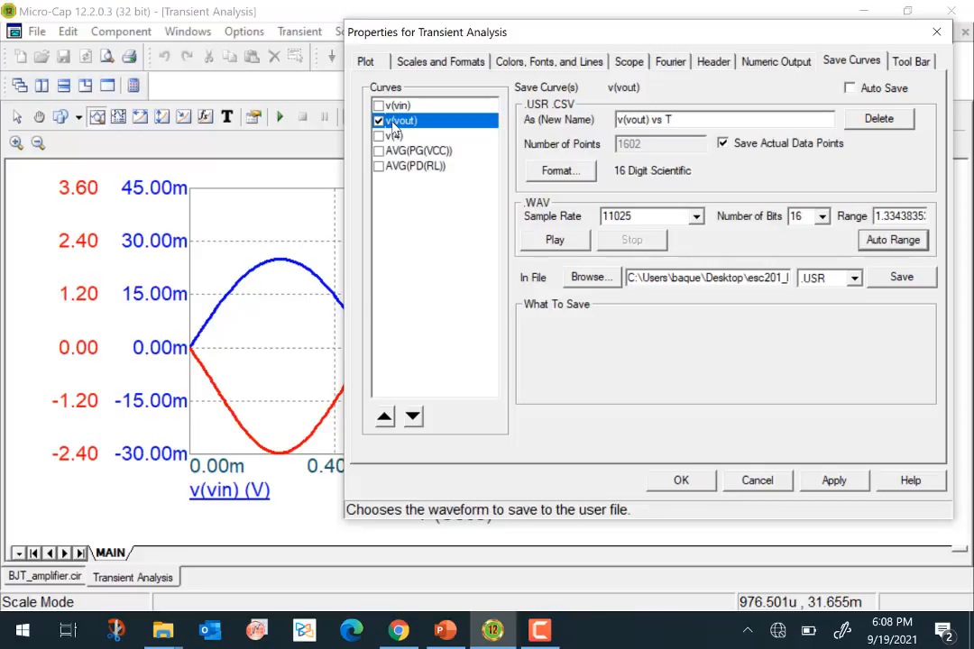
click(695, 483)
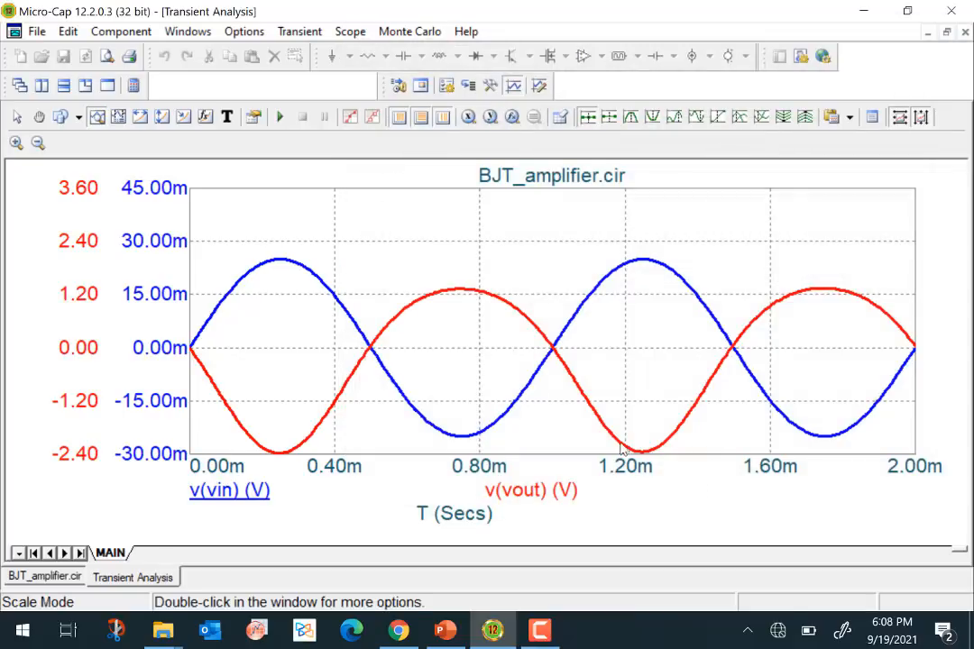
- Exit the transient analysis and open the inverter page of the BJT_amplifier circuit
click(299, 30)
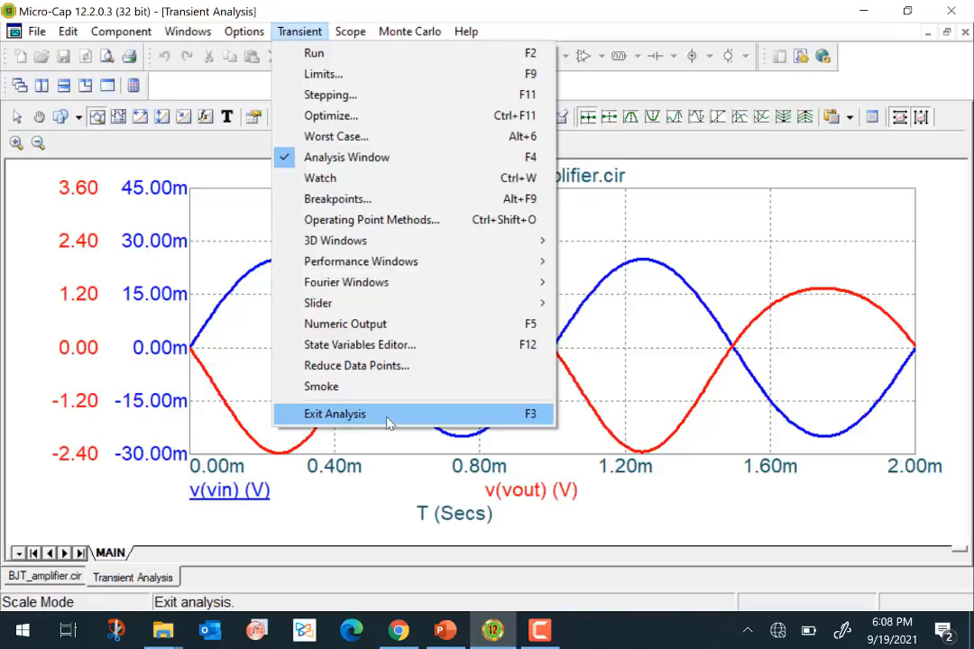
click(388, 417)
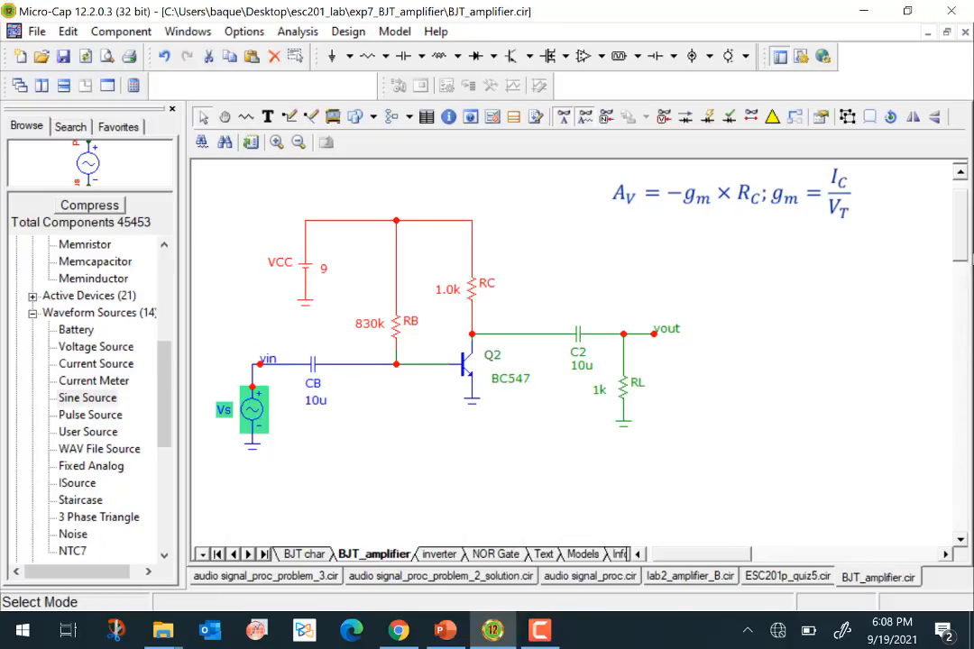
scroll(816, 200, up, 2)
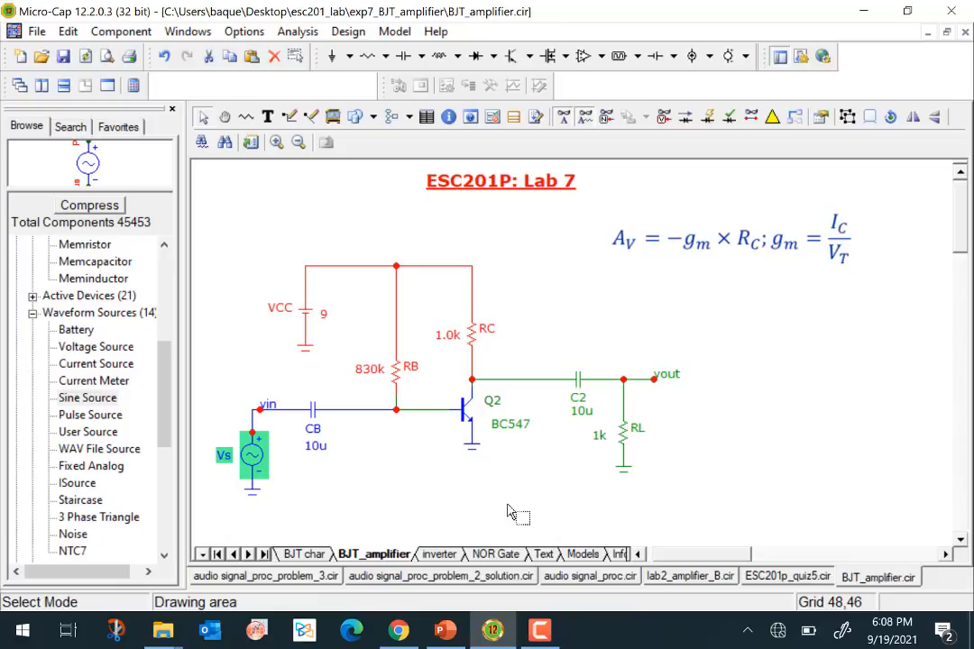
click(439, 555)
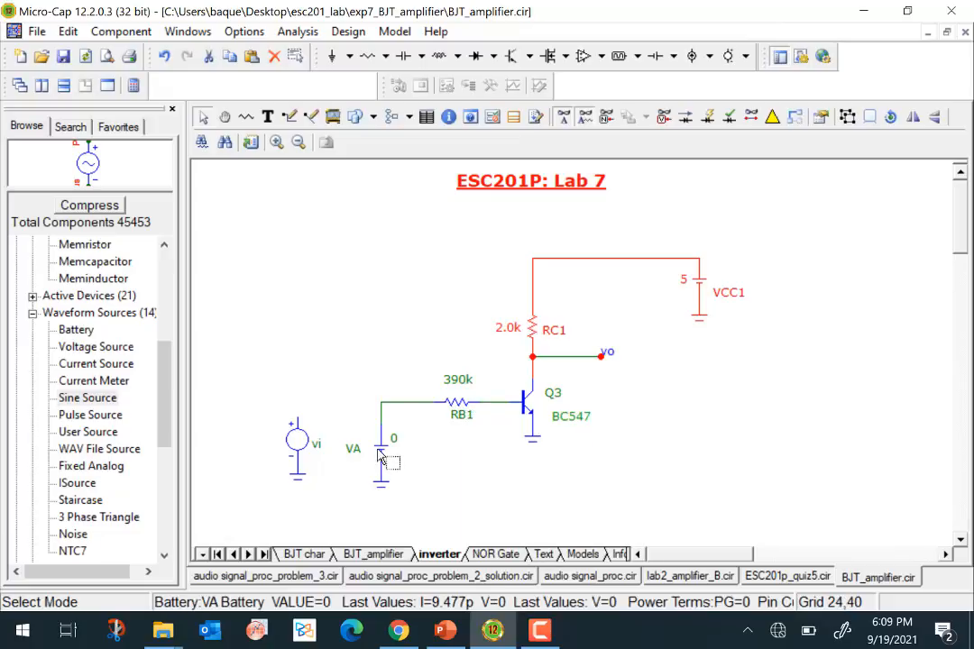
- Run a Dynamic DC analysis of the BC547 inverter at temperature 27 with node voltages displayed
mouse_move(380, 454)
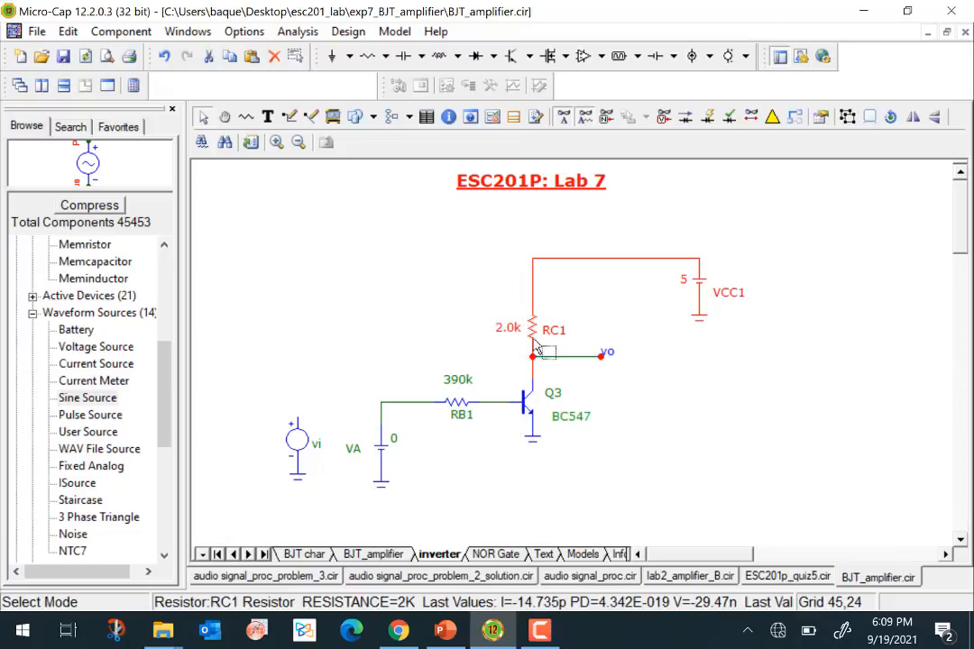
mouse_move(535, 335)
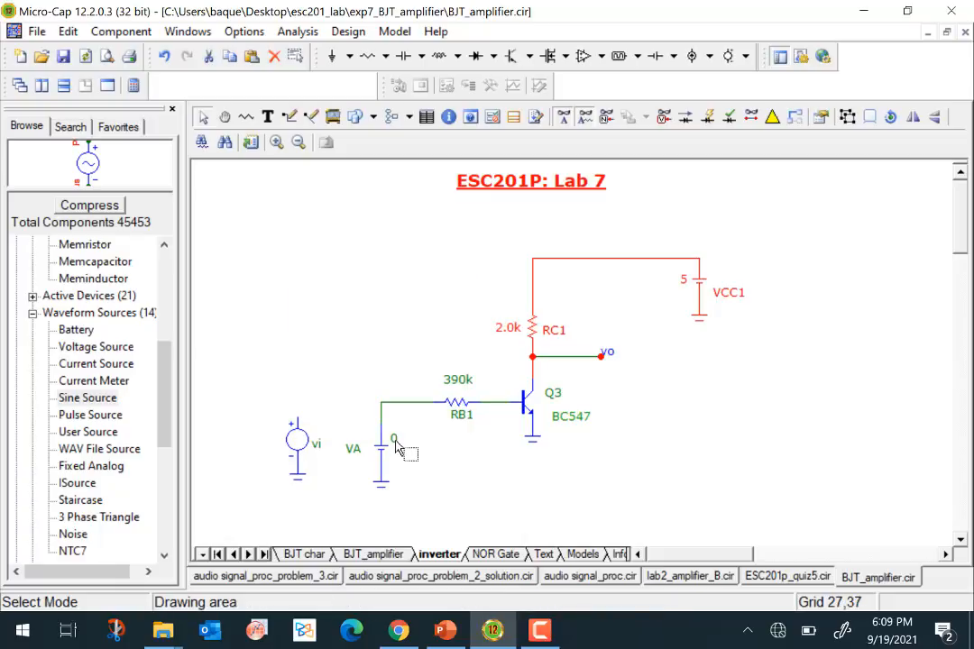
click(298, 32)
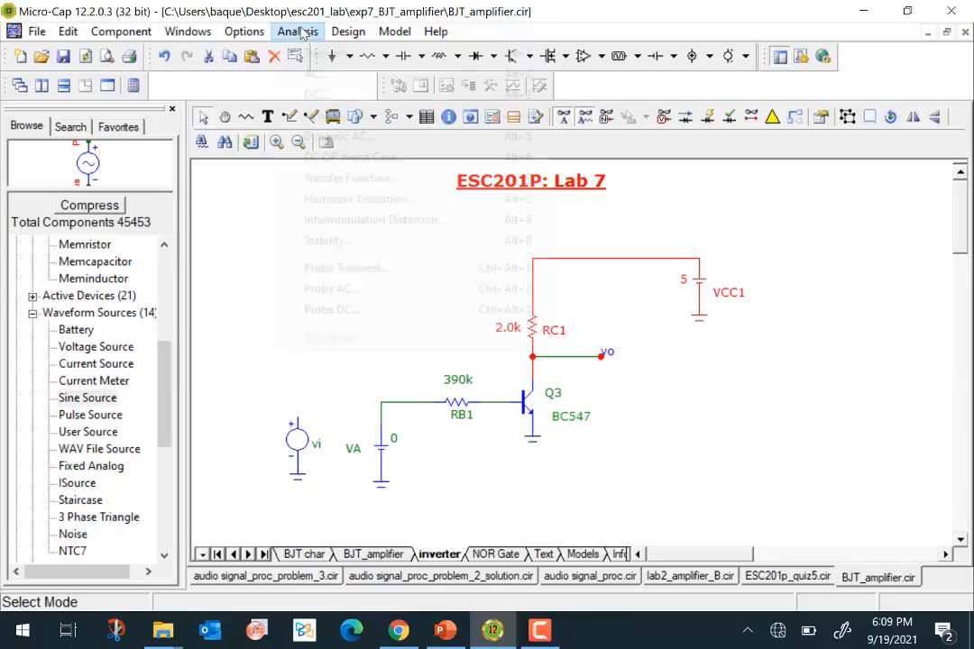
click(348, 116)
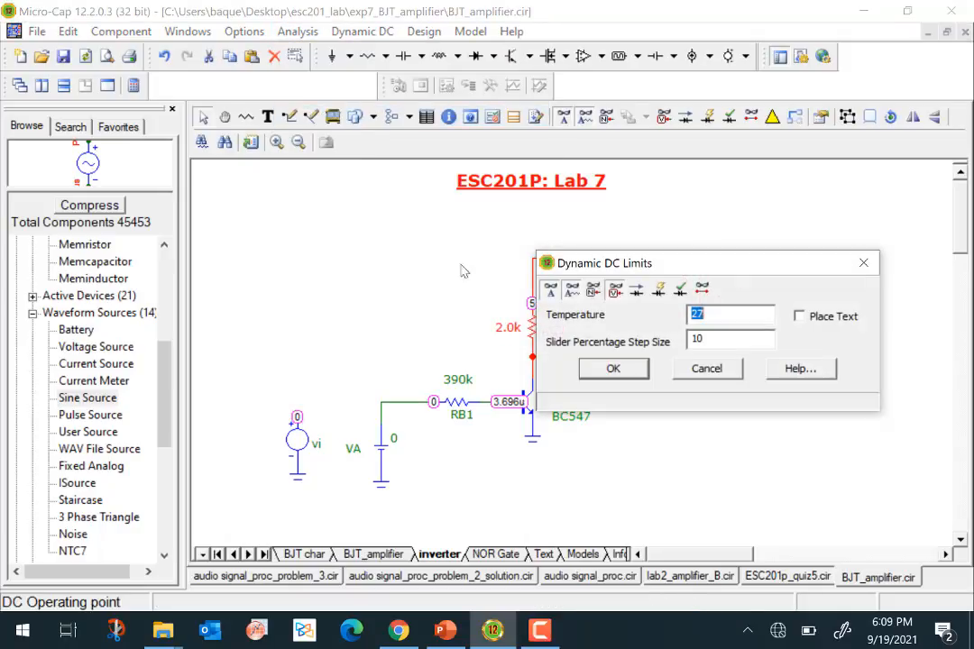
click(646, 373)
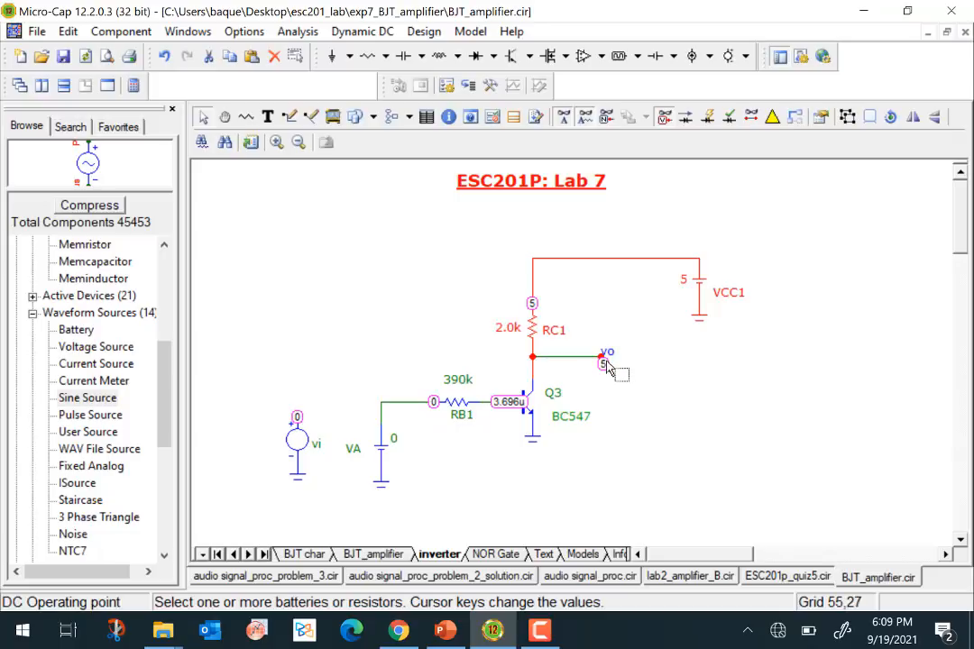
- Set the inverter's input battery VA to 5 to drive the base of Q3 high
mouse_move(706, 291)
double_click(394, 444)
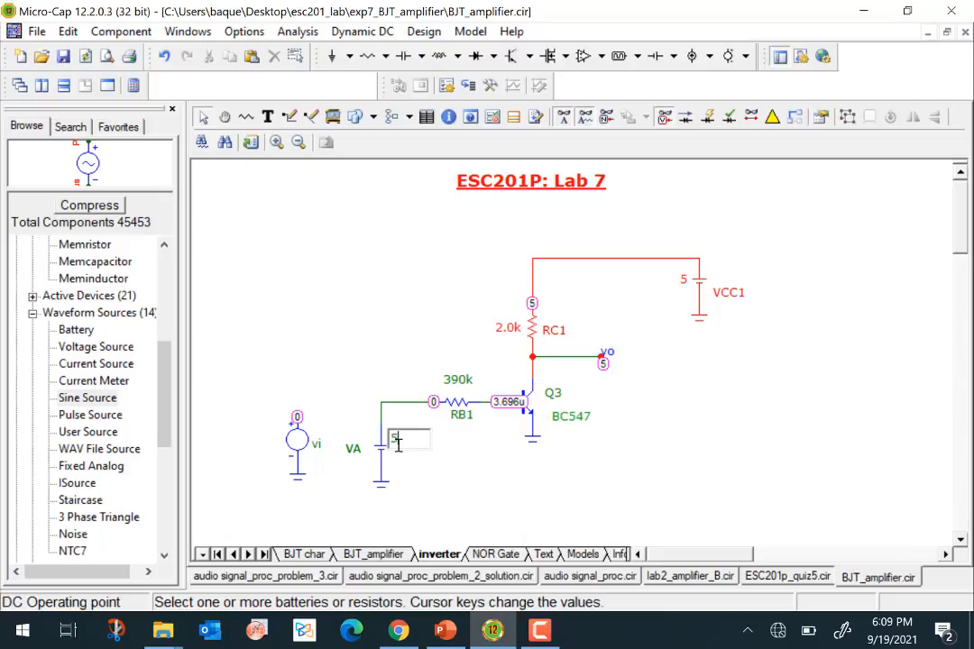
text(5)
key(Return)
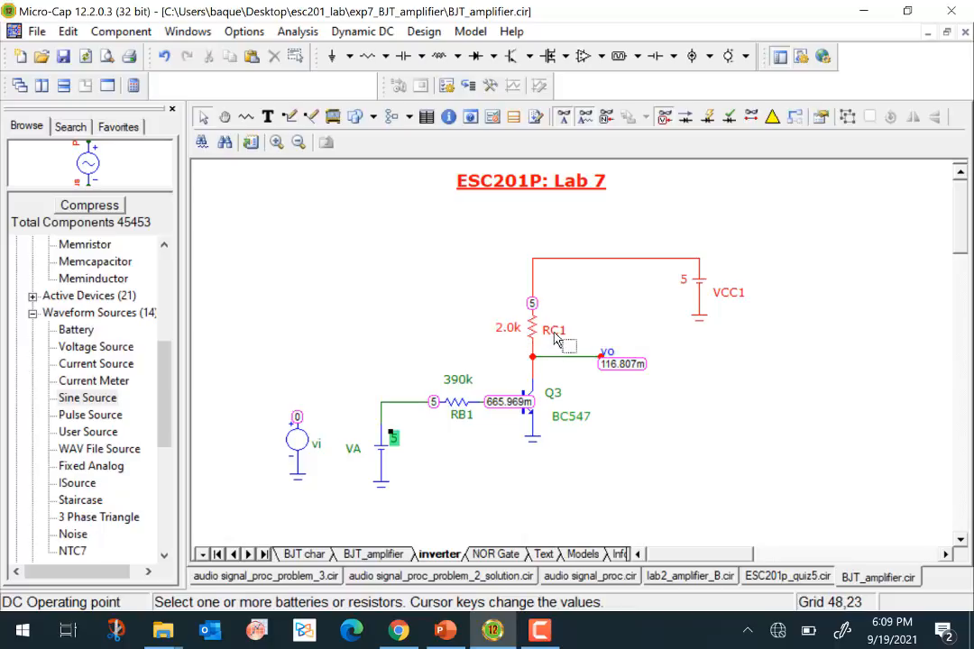
- Set the collector resistor RC1 to 3.0k to check its effect on vo, and restore it to 2.0k
double_click(505, 328)
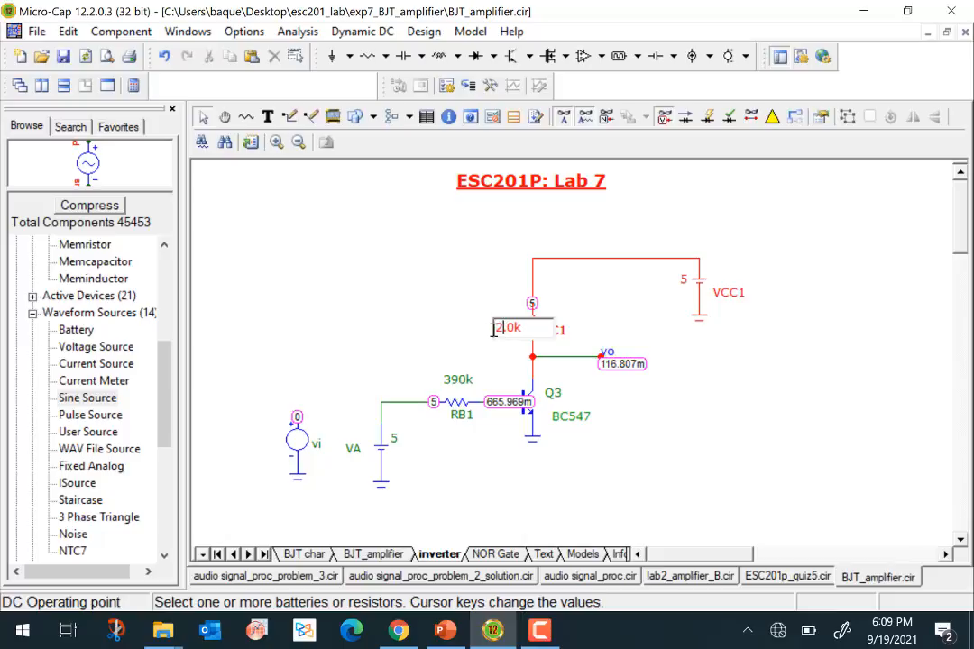
text(3)
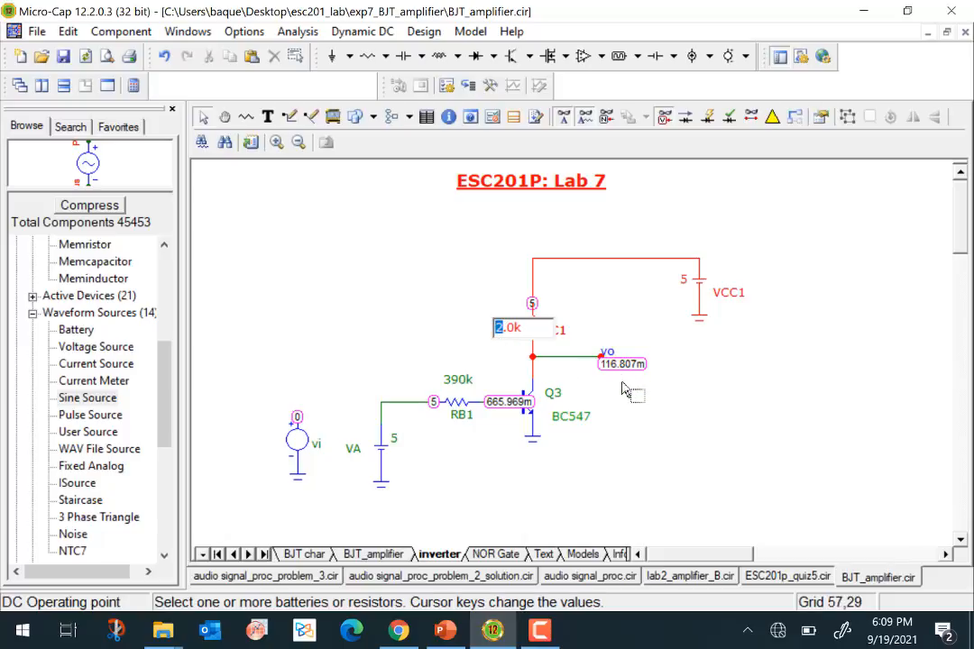
key(Return)
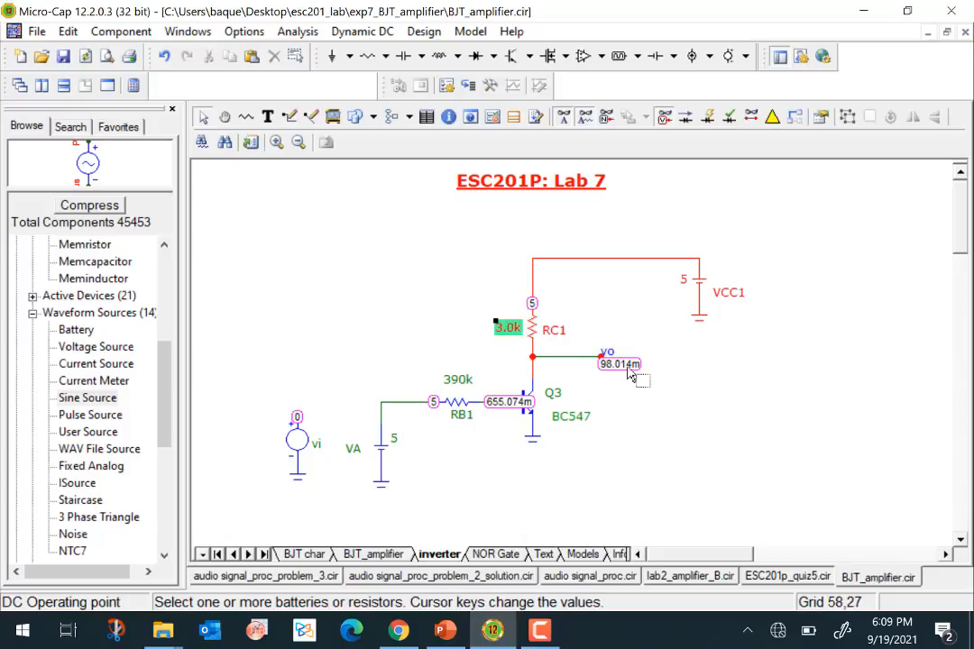
double_click(503, 331)
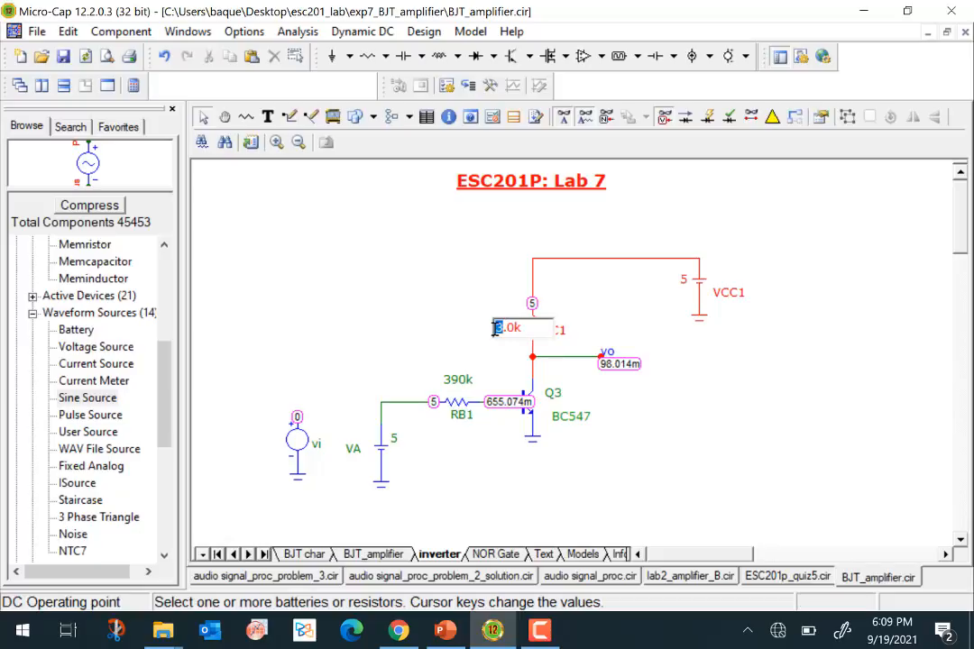
text(2)
key(Return)
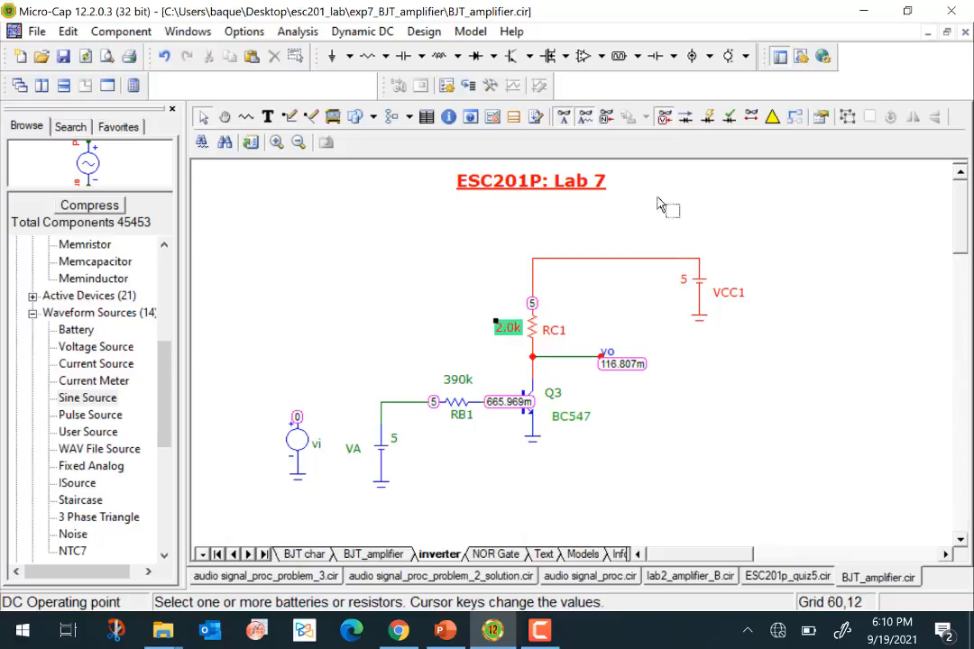
- Hide the node voltages on the inverter schematic and exit the Dynamic DC analysis
click(663, 120)
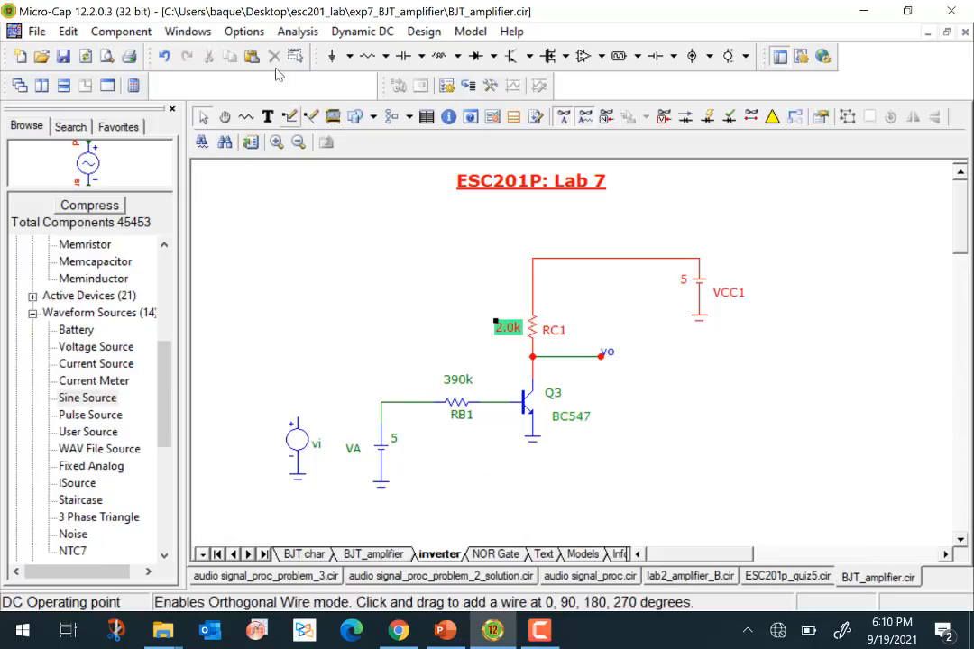
click(362, 31)
click(405, 184)
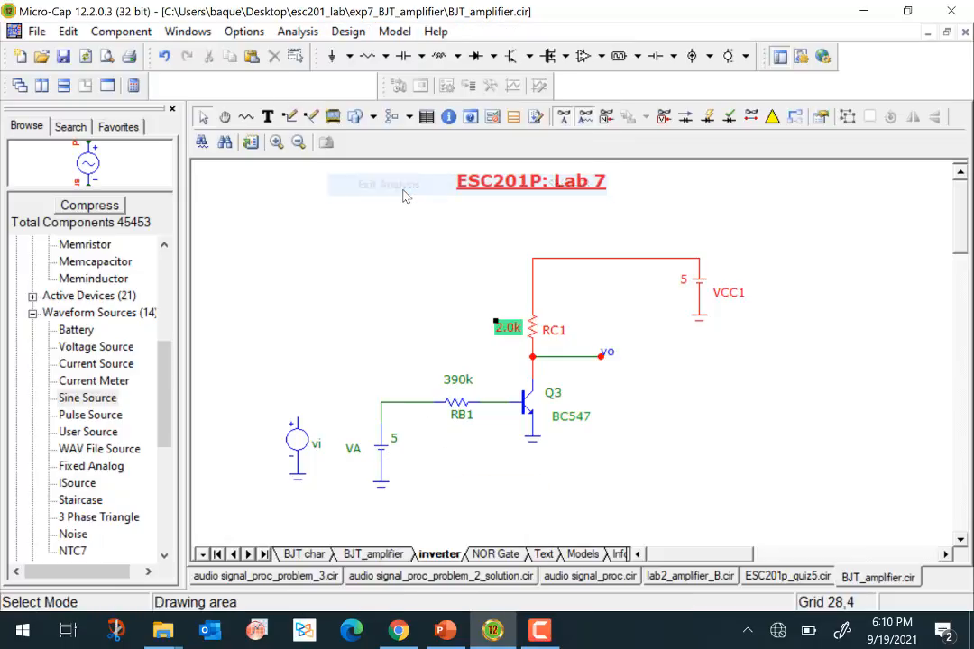
- Replace battery VA at the inverter's input with the source vi, and set VA aside together with the spare ground
mouse_move(606, 360)
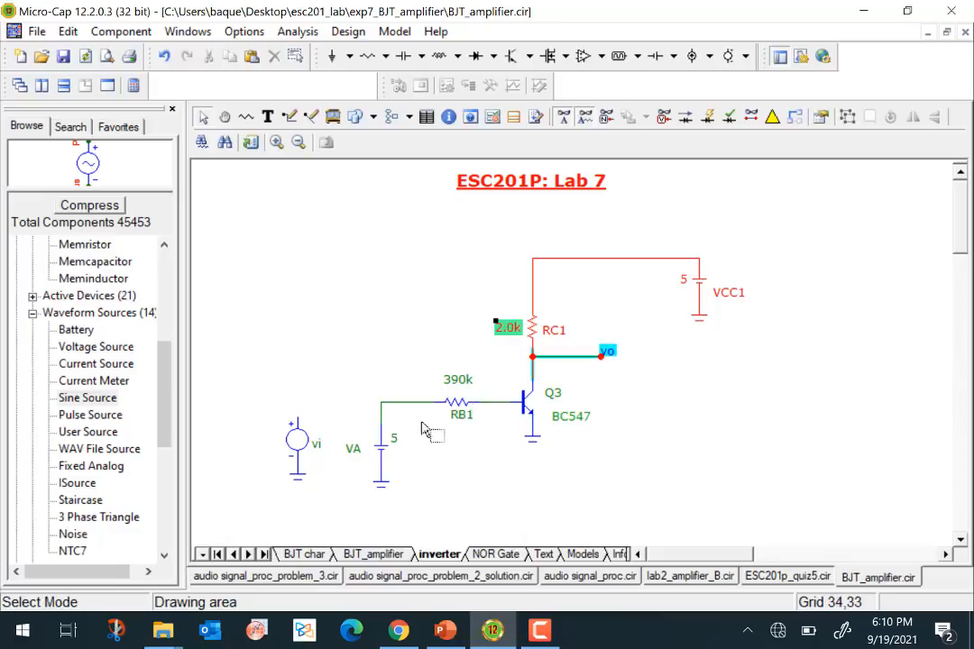
drag(387, 456, 713, 492)
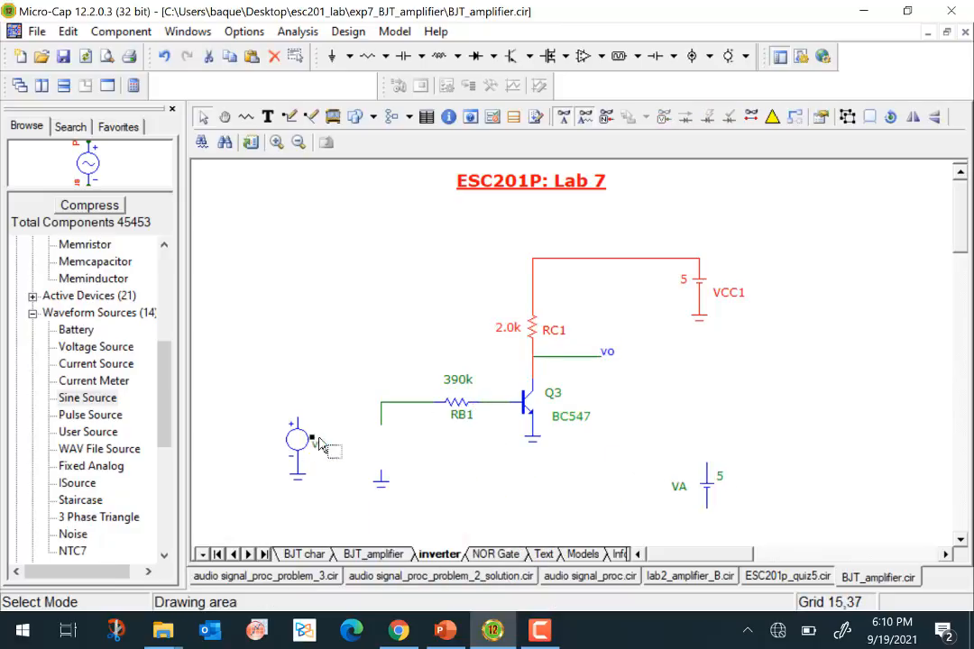
drag(318, 445, 393, 450)
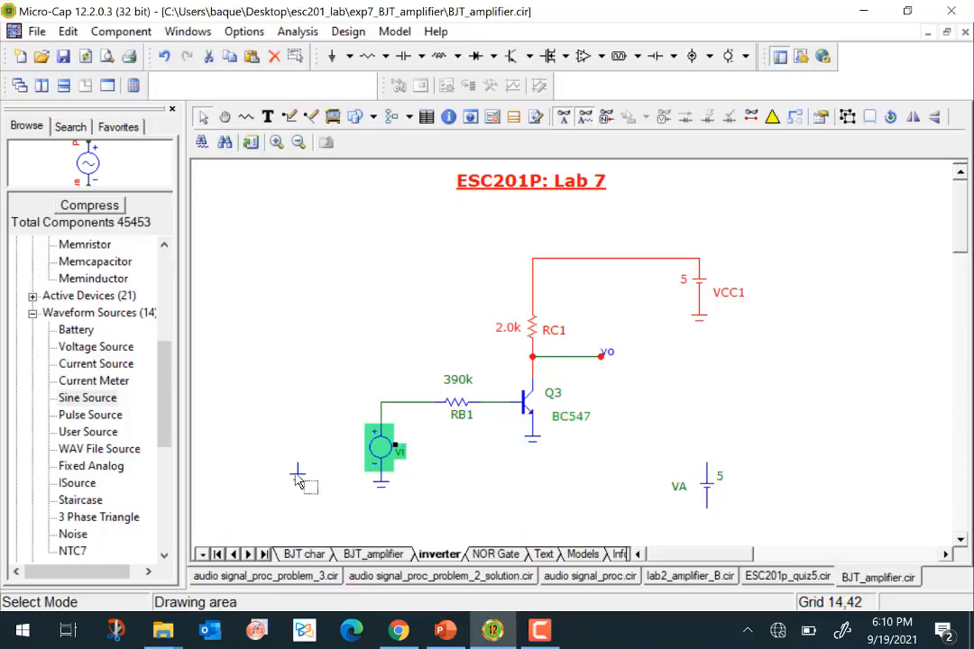
drag(297, 468, 706, 526)
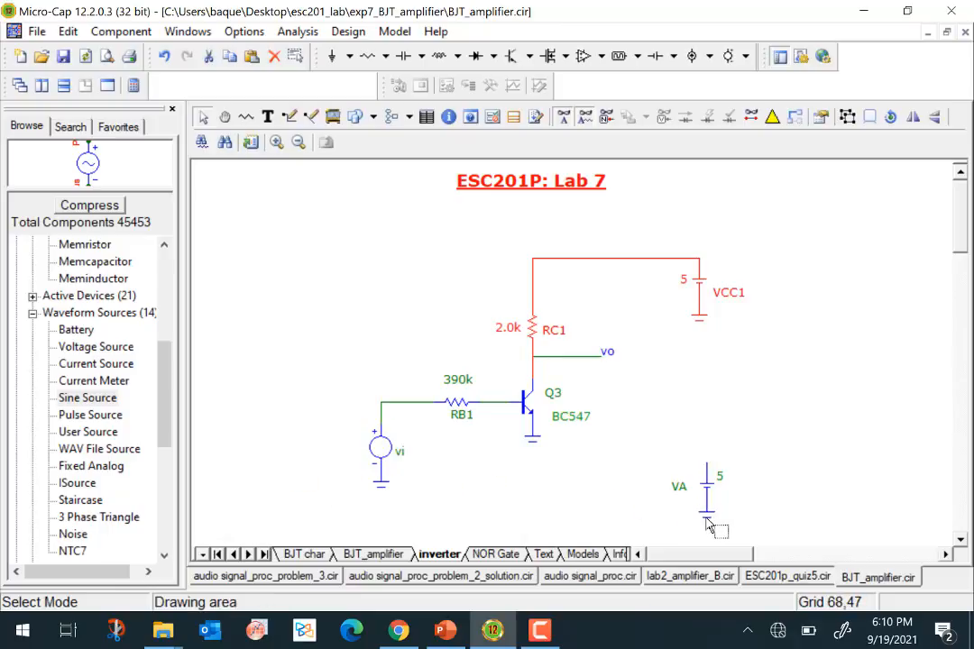
- Run a DC analysis sweeping VI with range 5,0,.02, plotting v(vo) and leaving IC(Q1) unplotted
click(297, 30)
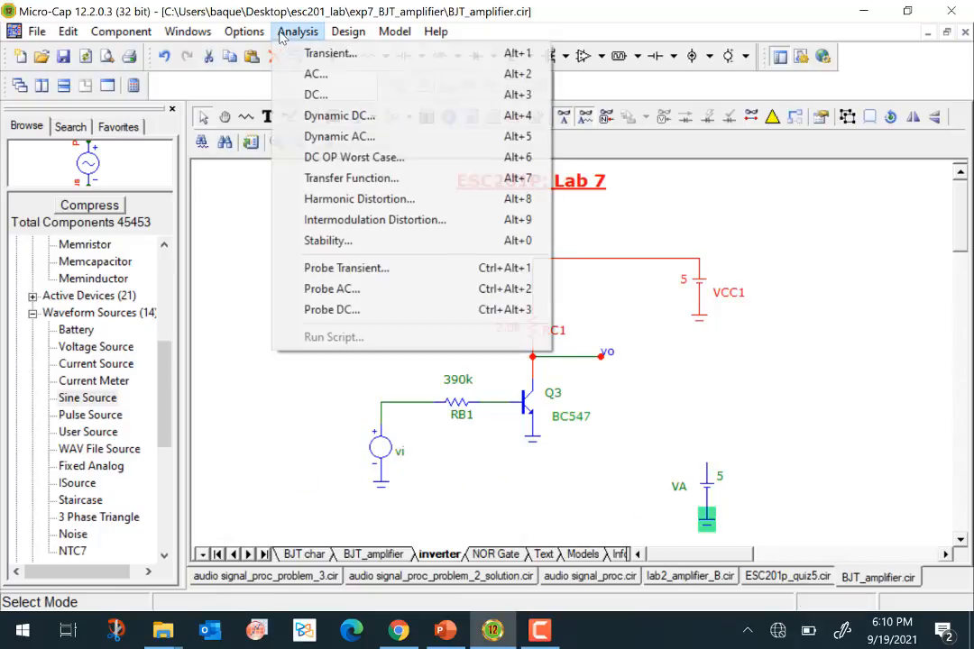
click(328, 94)
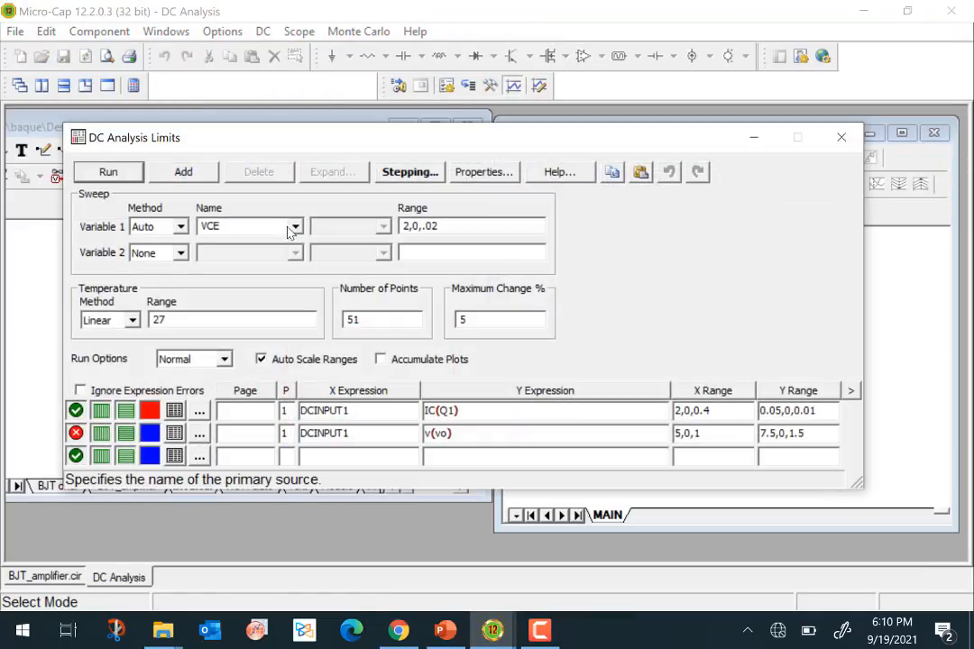
click(295, 227)
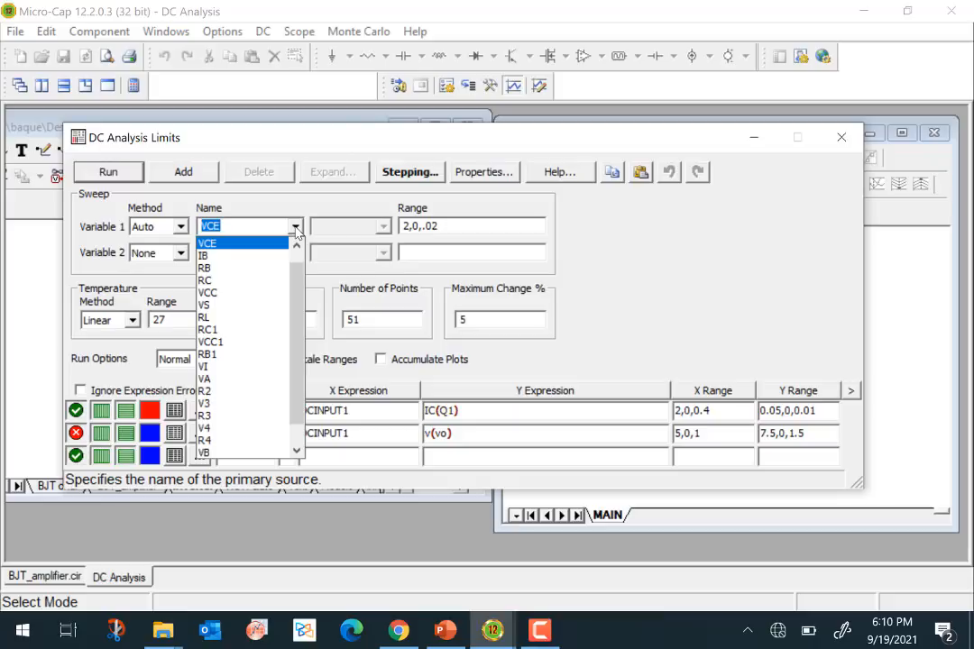
scroll(301, 299, up, 1)
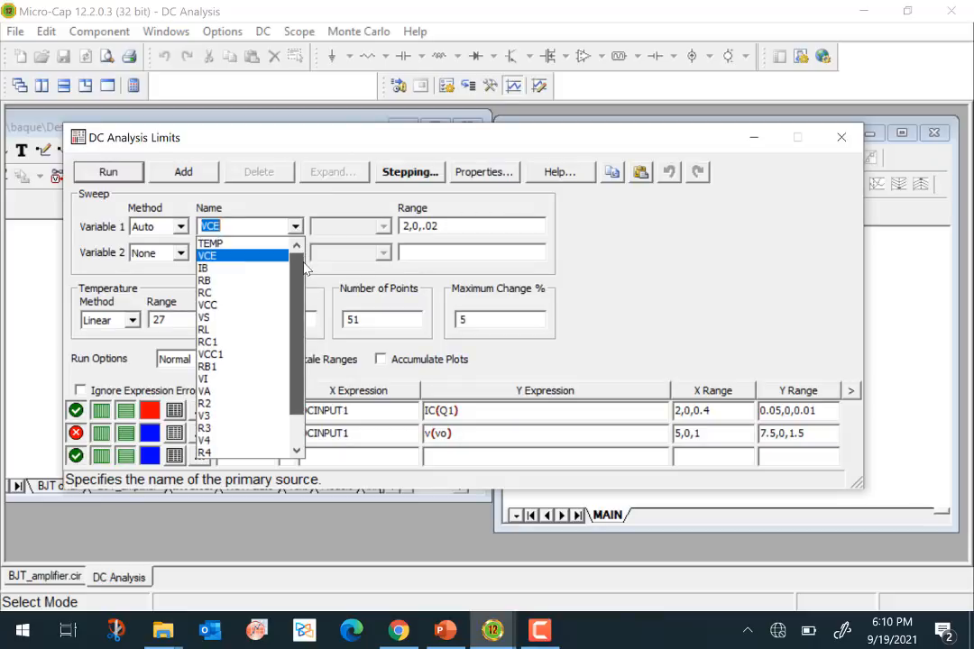
scroll(312, 343, down, 1)
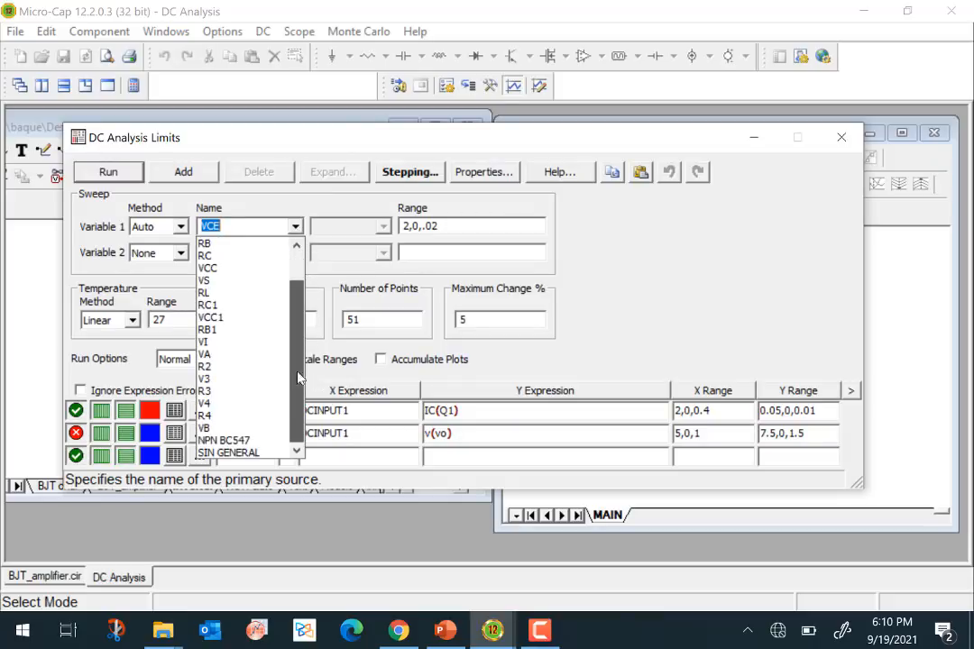
click(226, 344)
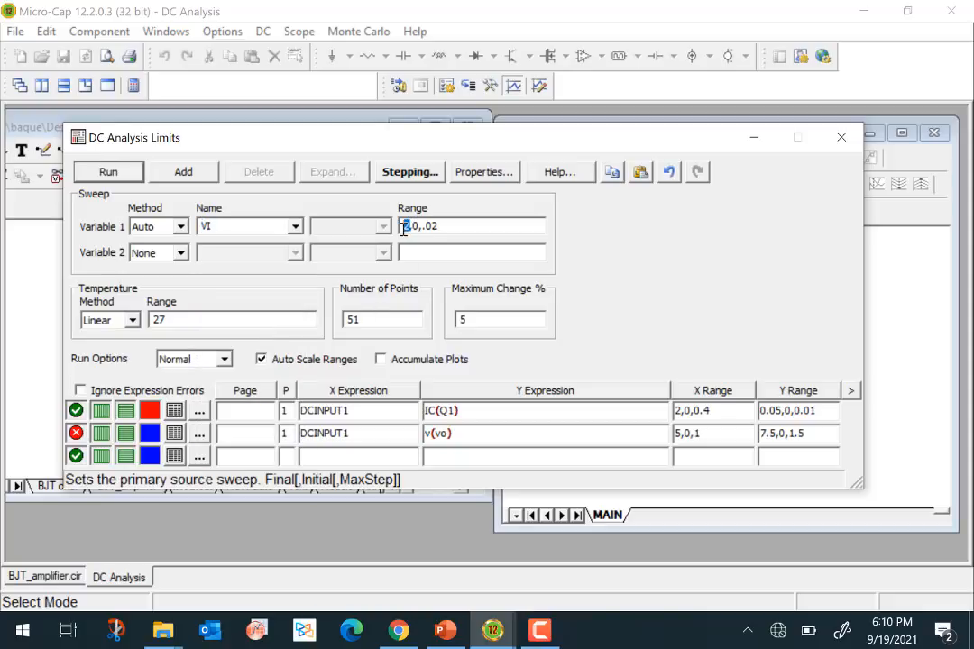
click(78, 434)
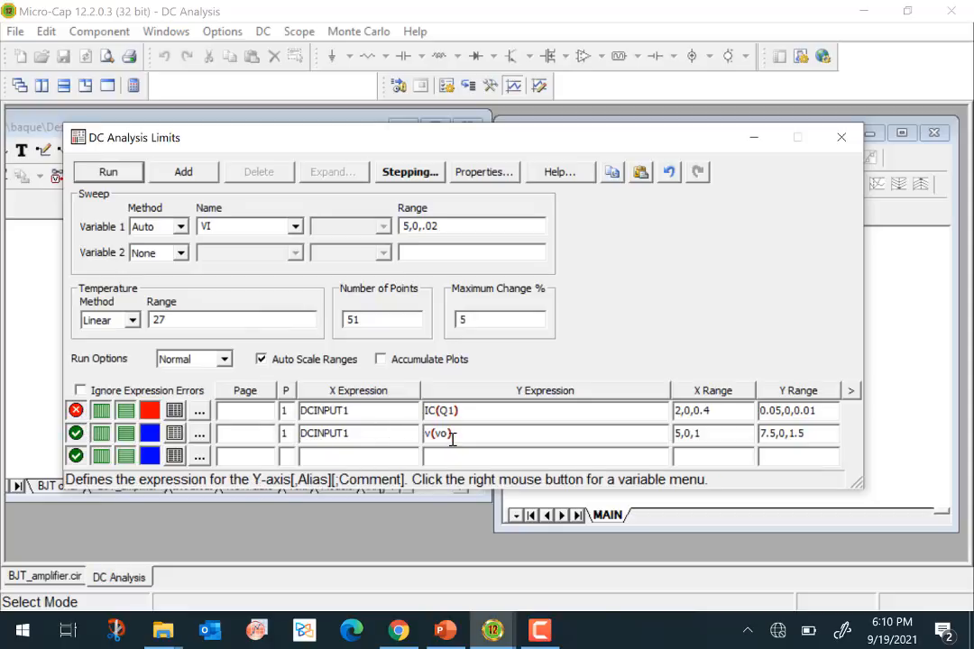
click(107, 172)
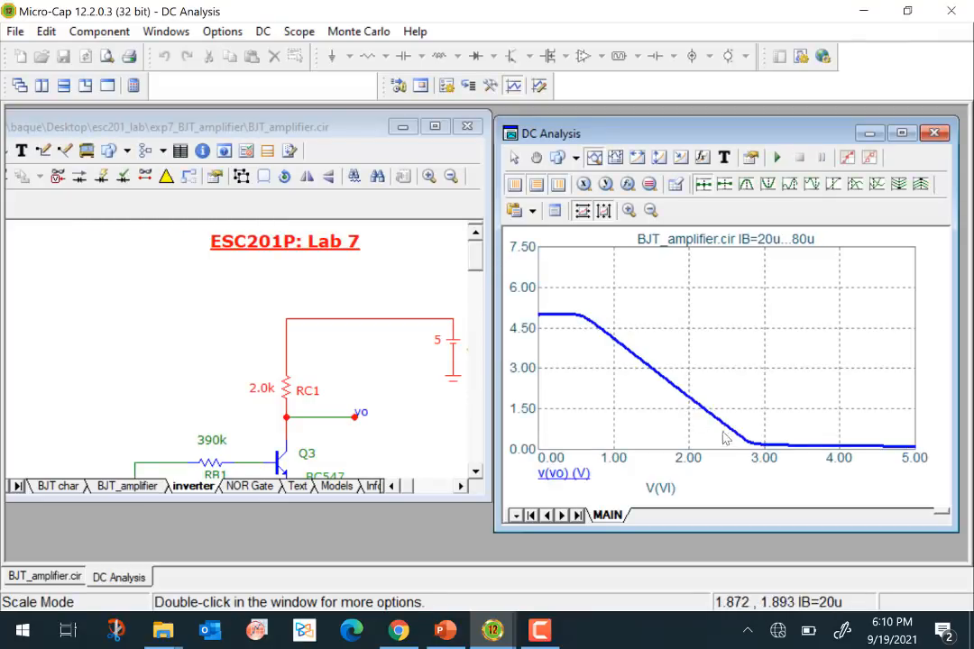
- Set the collector resistor RC1 to 1.0k to check its effect on the inverter's transfer curve
mouse_move(819, 448)
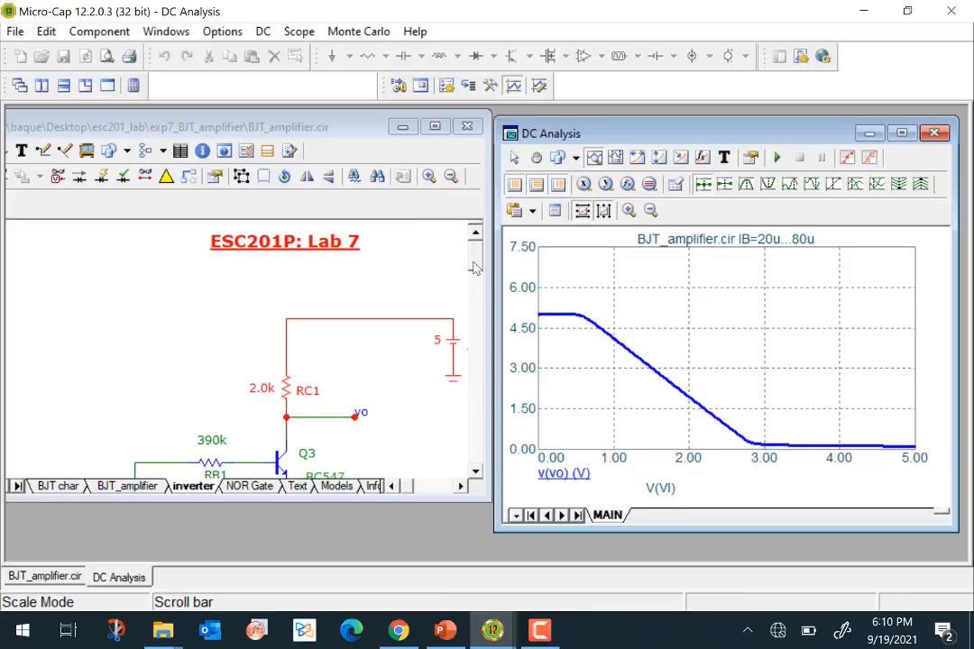
drag(473, 262, 474, 271)
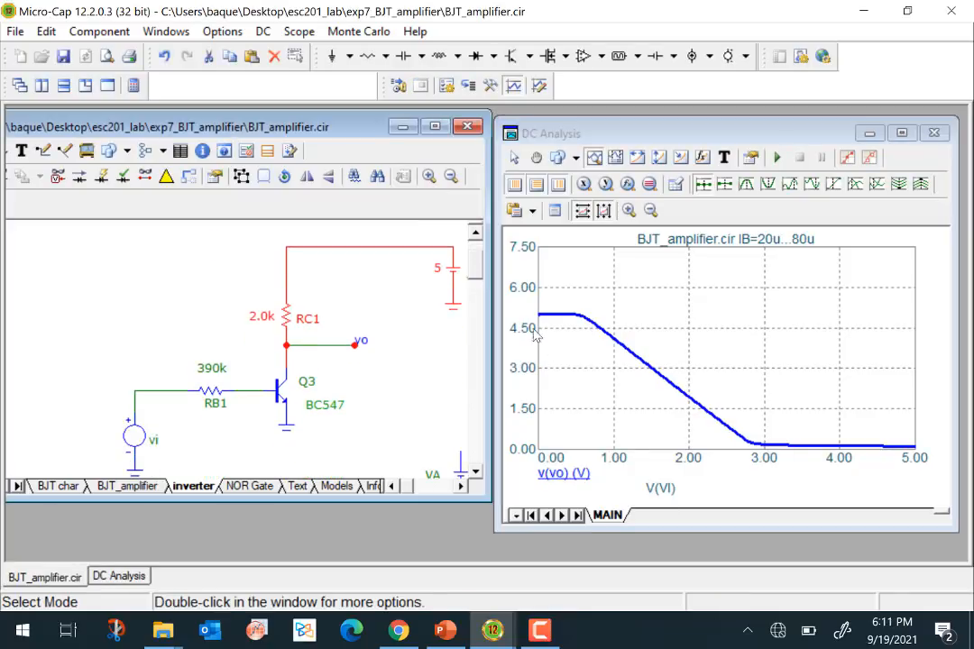
mouse_move(540, 328)
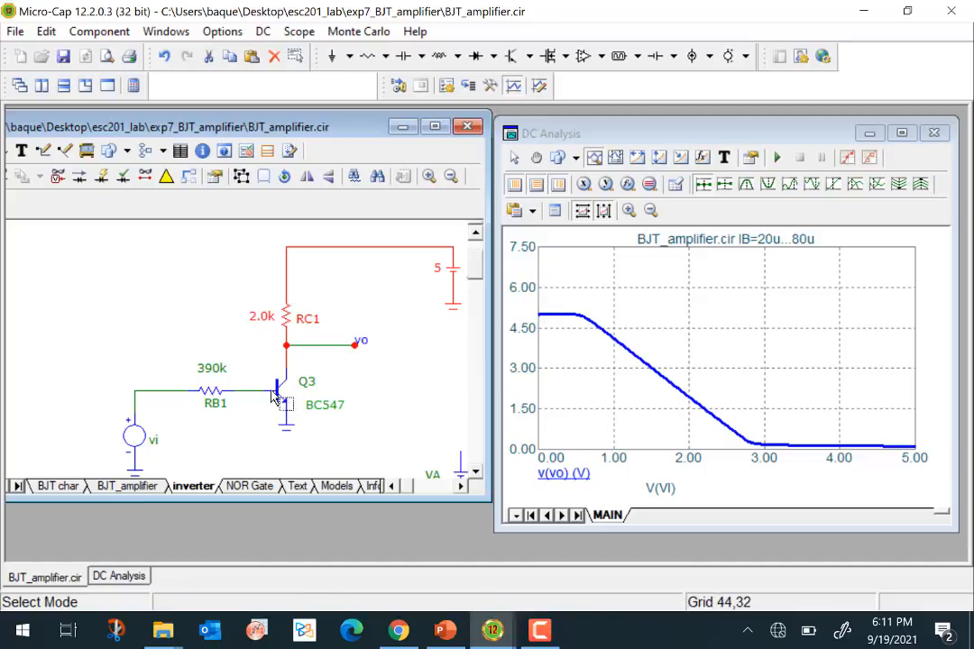
mouse_move(277, 397)
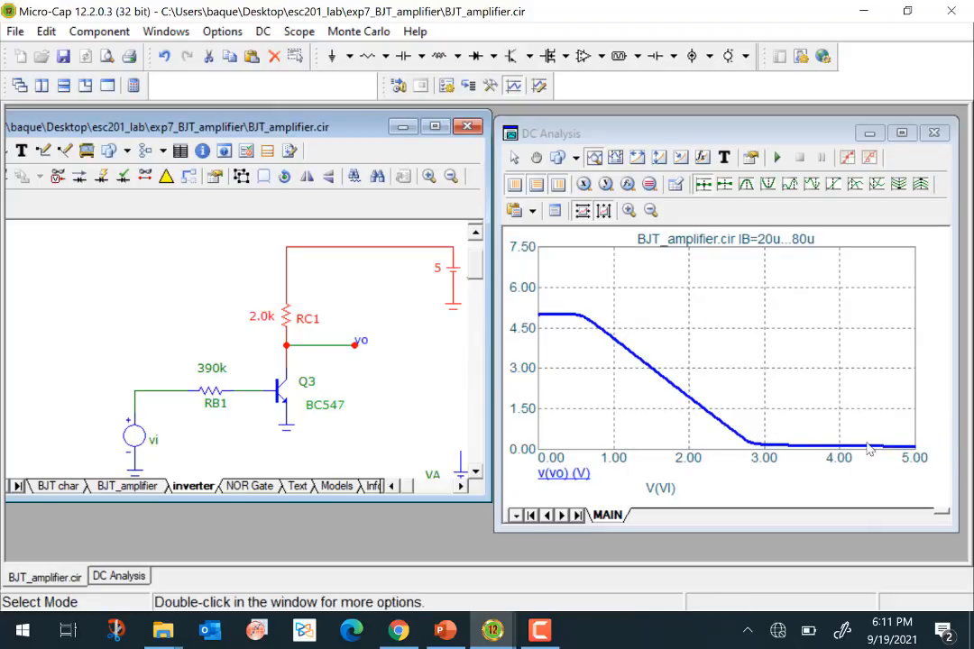
mouse_move(868, 449)
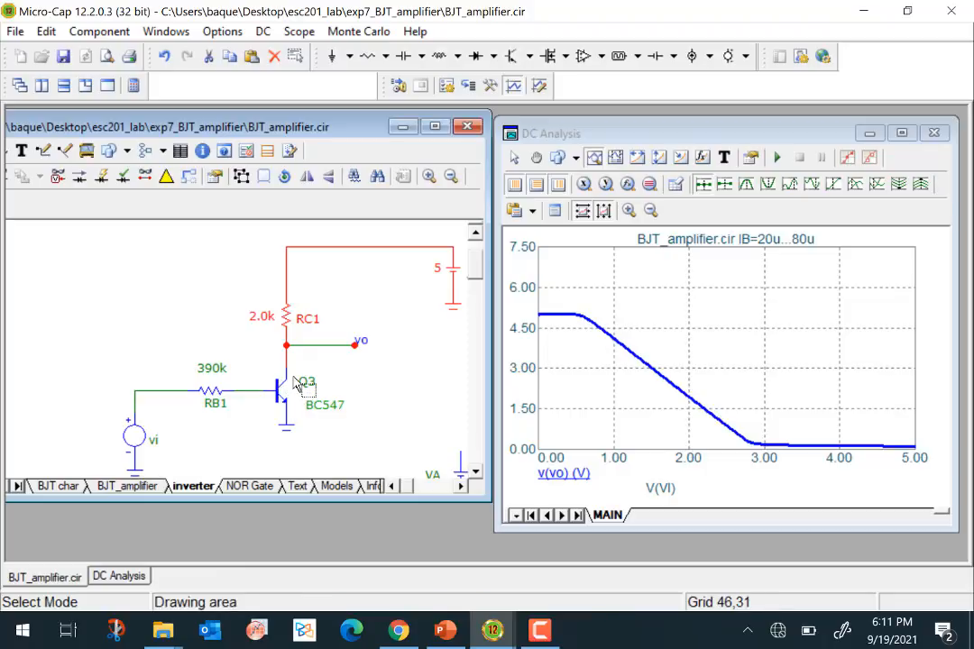
double_click(257, 319)
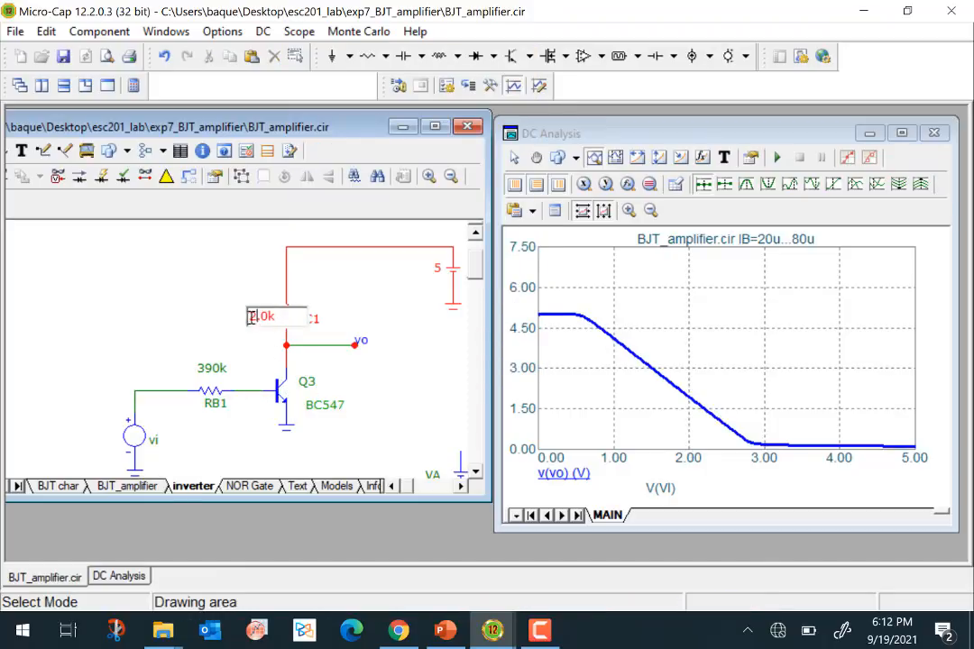
text(1)
key(Return)
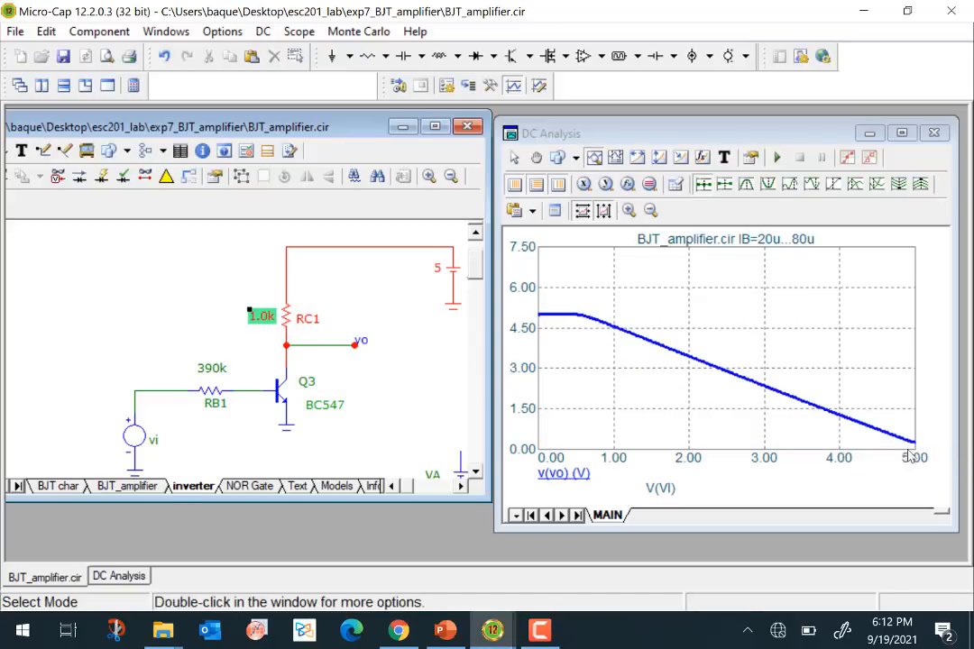
- Restore the collector resistor RC1 to 2.0k
mouse_move(915, 445)
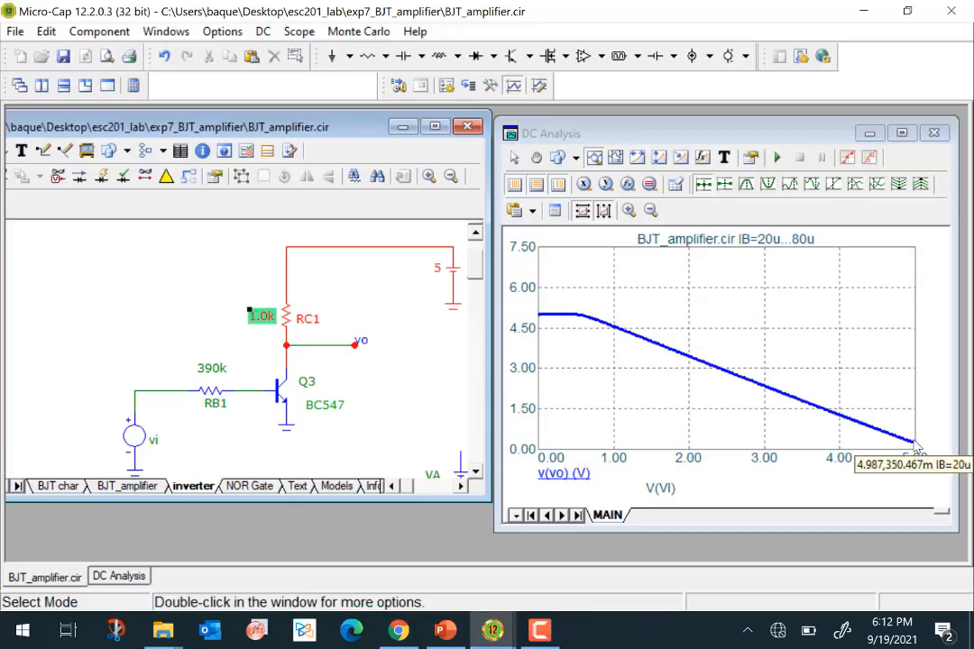
double_click(257, 319)
click(256, 317)
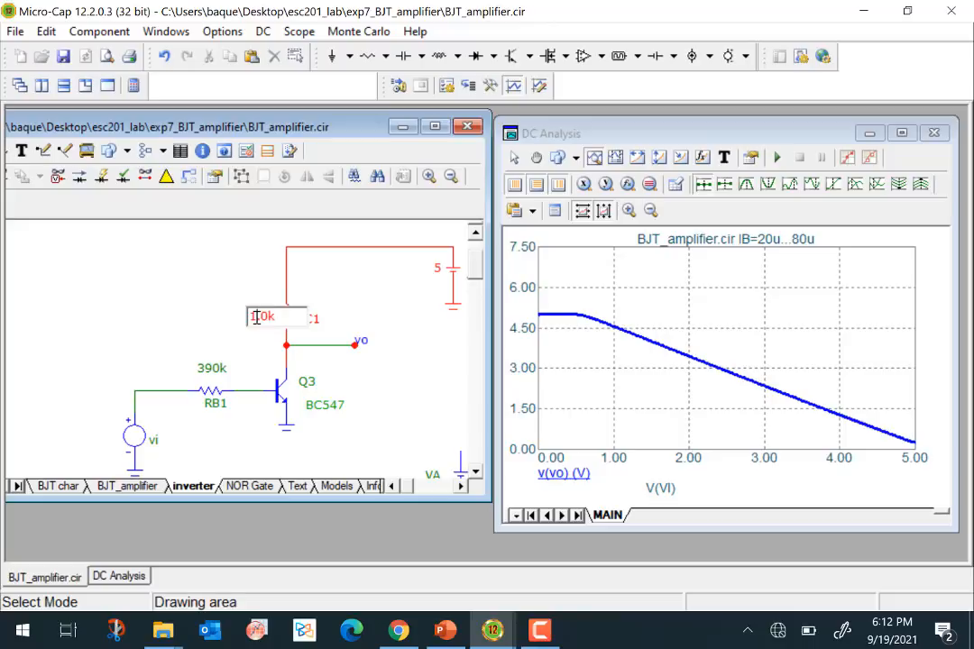
text(2)
click(190, 338)
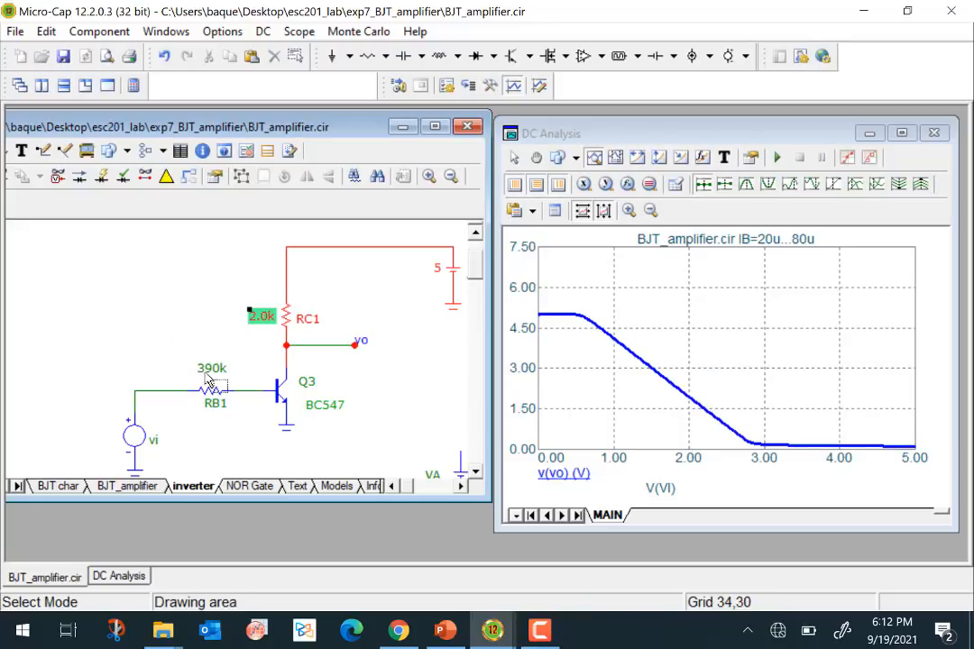
- Set the base resistor RB1 to 490k to check its effect on the inverter's transfer curve
double_click(205, 372)
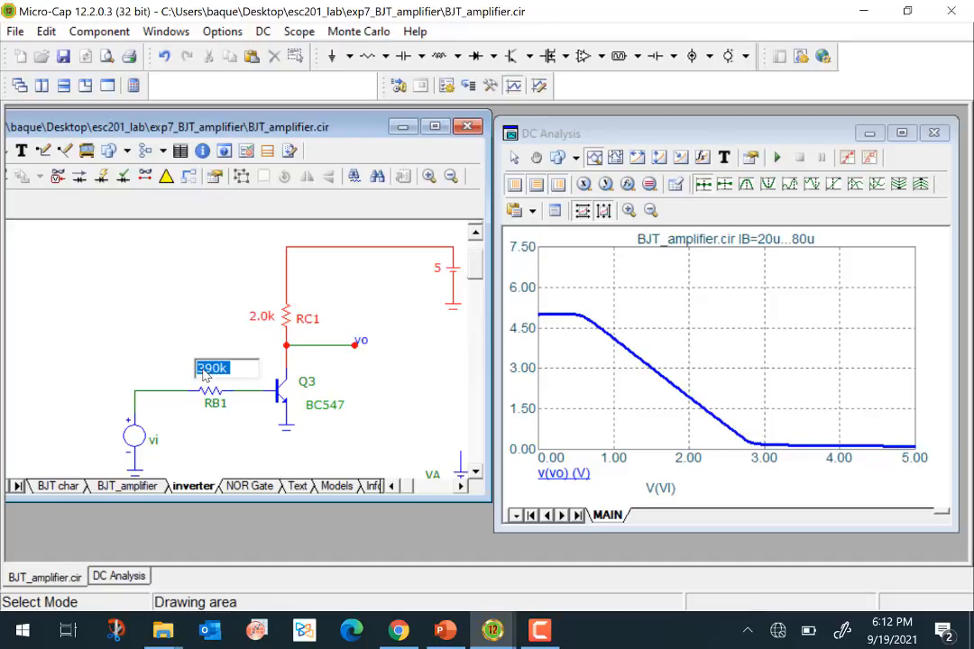
click(203, 371)
key(BackSpace)
text(4)
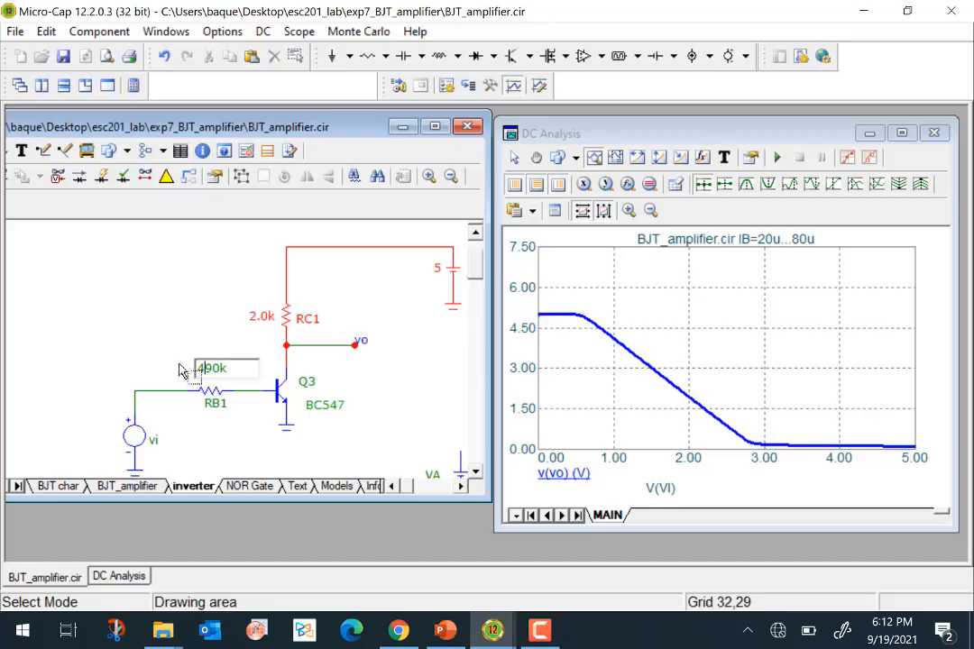
click(150, 343)
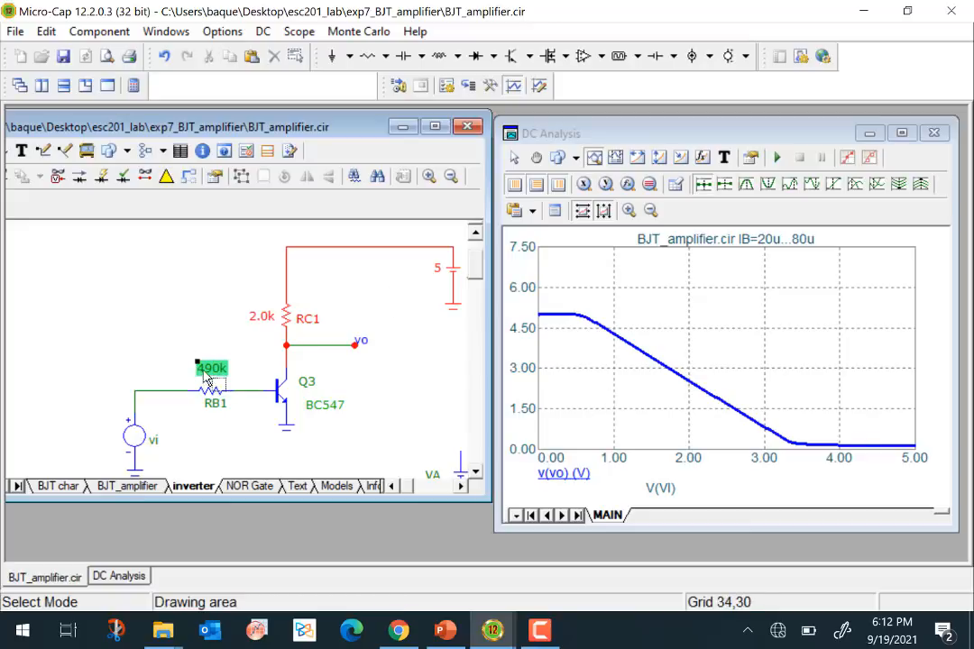
- Restore the base resistor RB1 to 390k
double_click(205, 373)
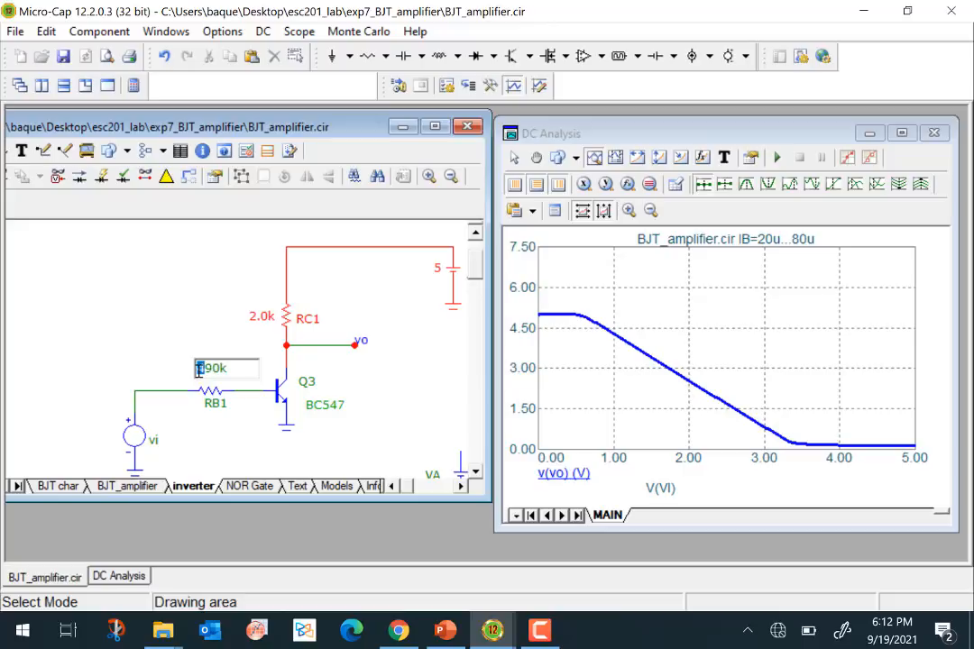
text(3)
key(Return)
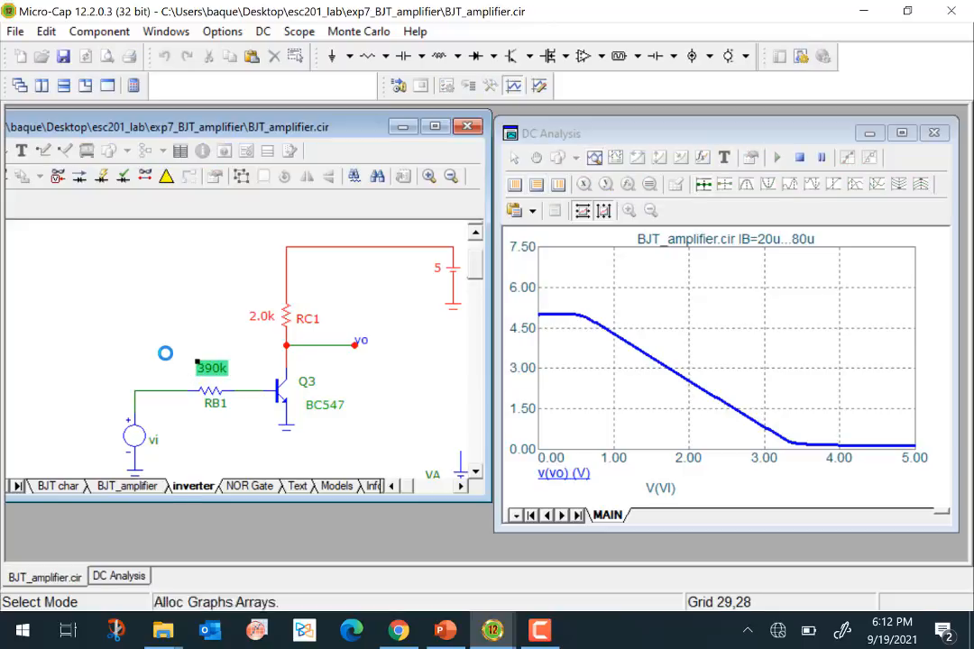
- Exit the DC analysis and clear the selection on the inverter schematic
click(263, 32)
click(363, 413)
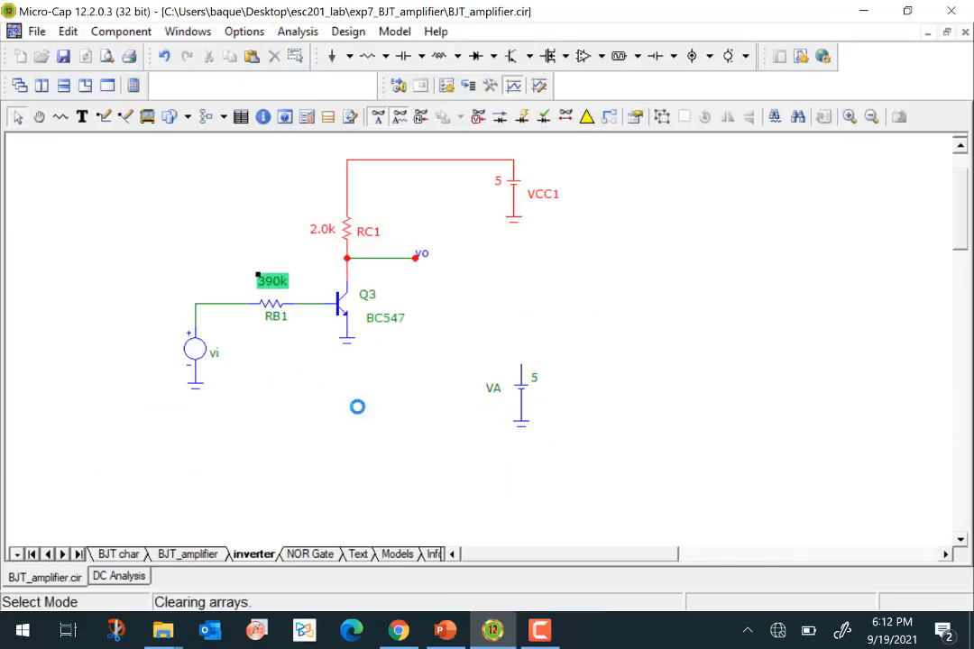
click(563, 424)
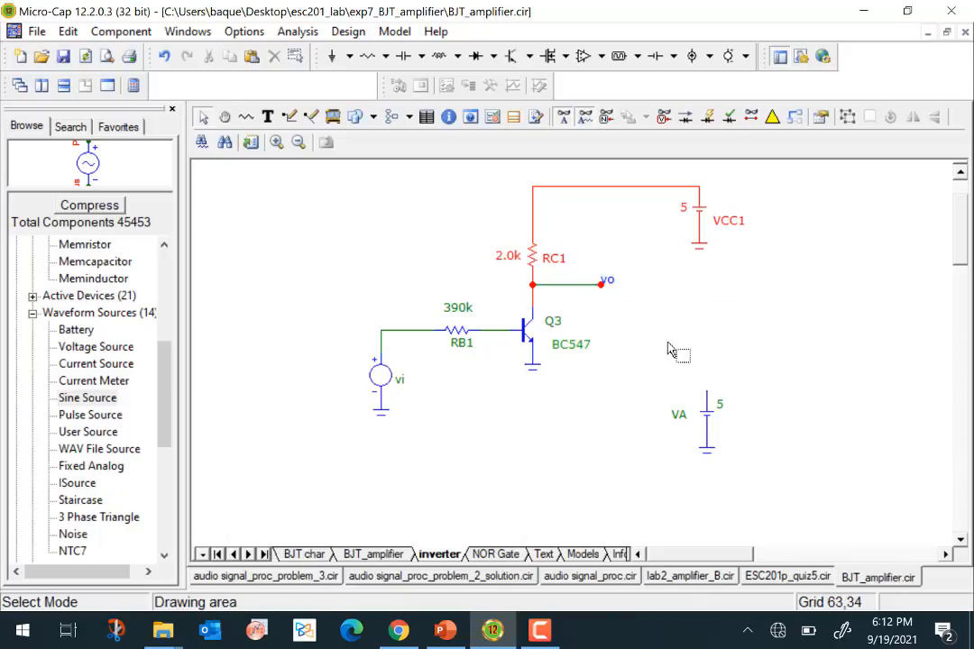
mouse_move(585, 293)
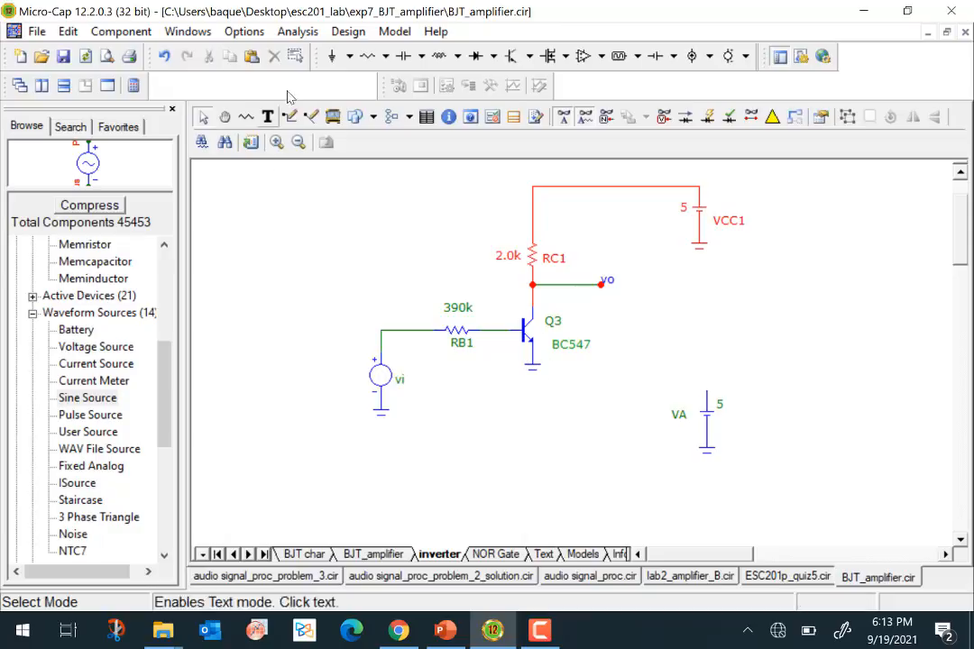
- Review the pulse settings of the inverter's input voltage source vi
click(301, 33)
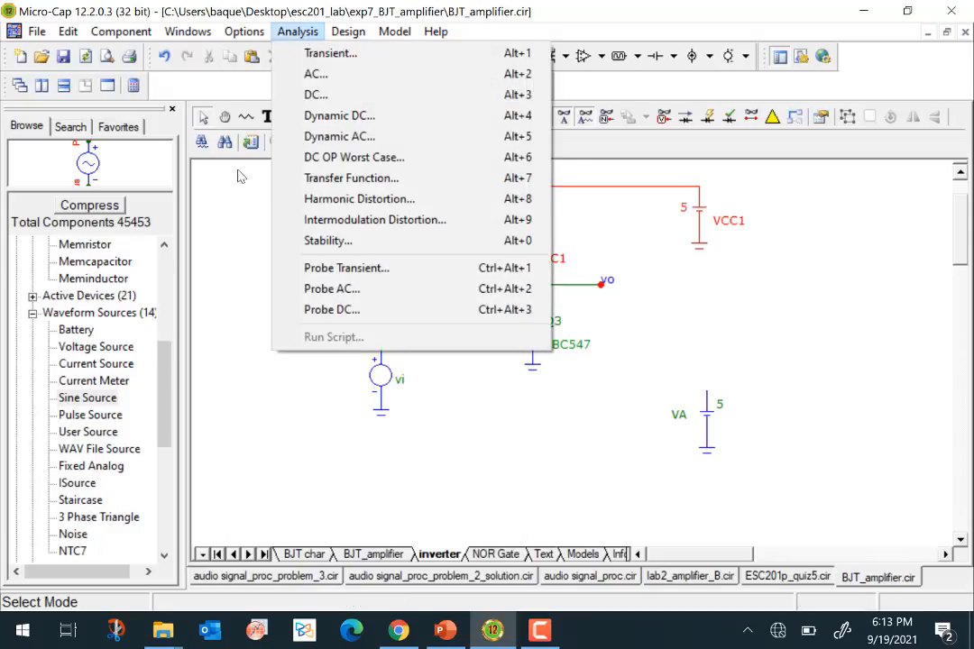
click(237, 228)
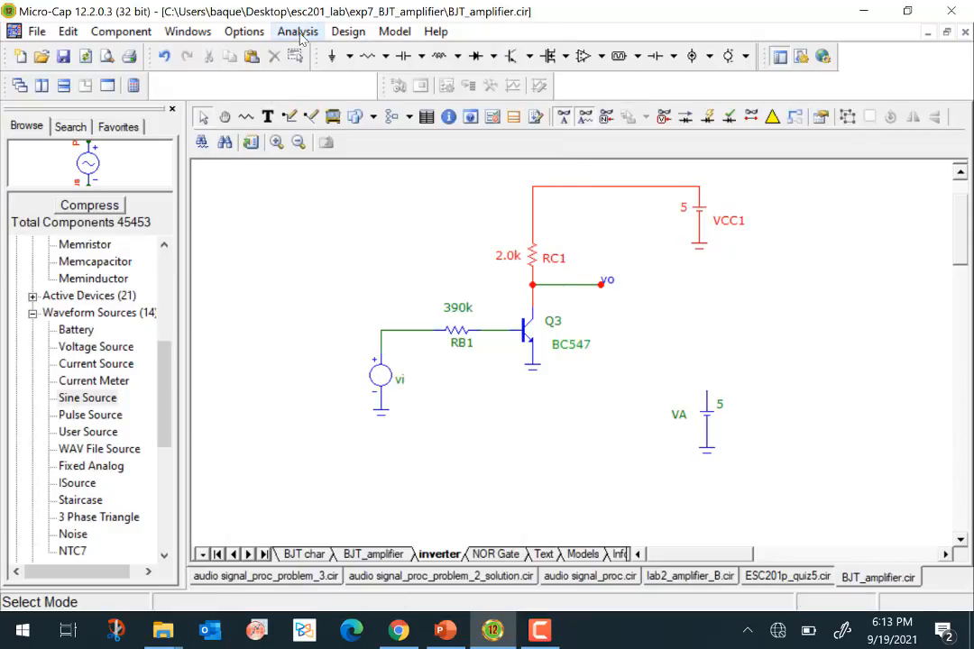
click(386, 379)
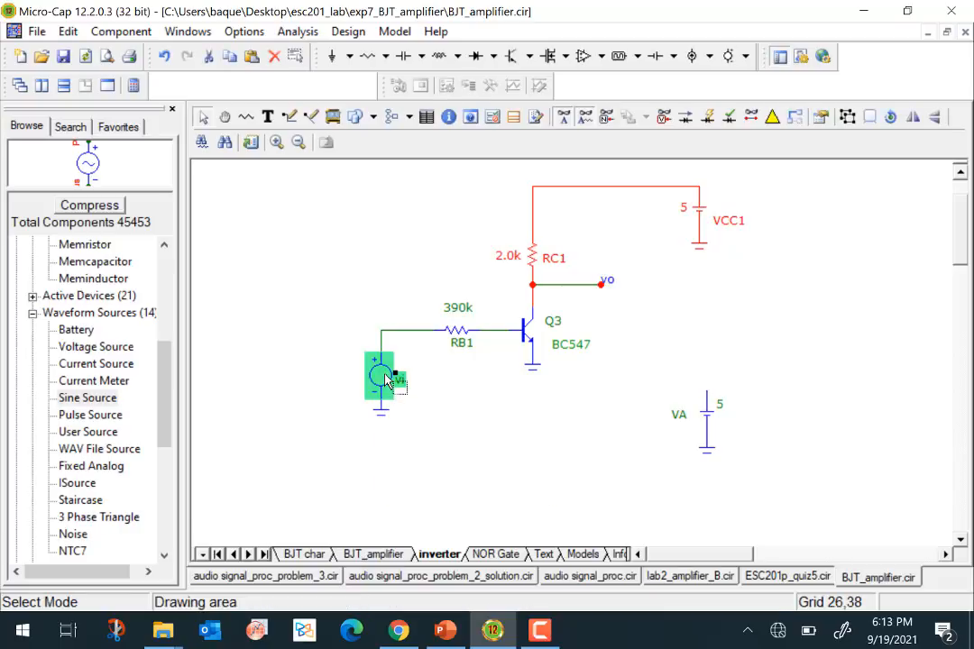
double_click(386, 378)
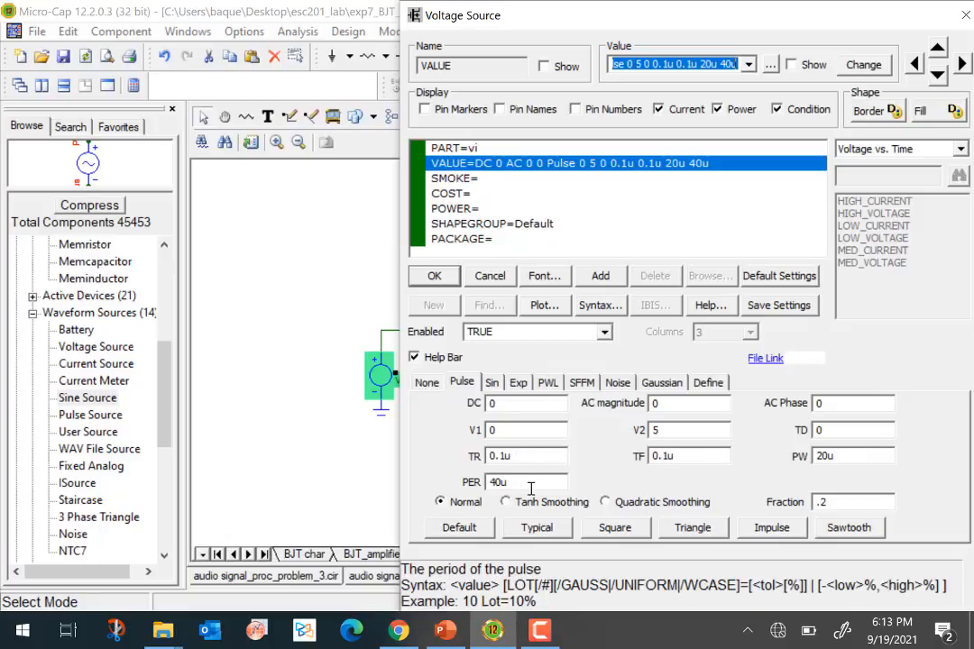
click(448, 276)
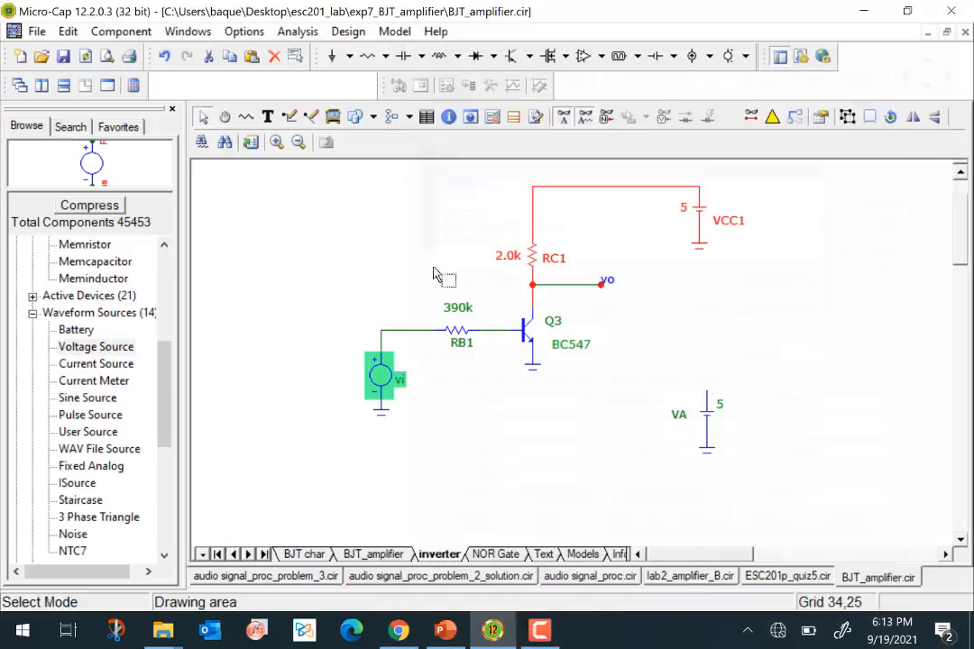
- Open the transient analysis limits and plot only v(vi) and v(vo), disabling all the amplifier waveforms and power expressions
click(297, 31)
click(329, 53)
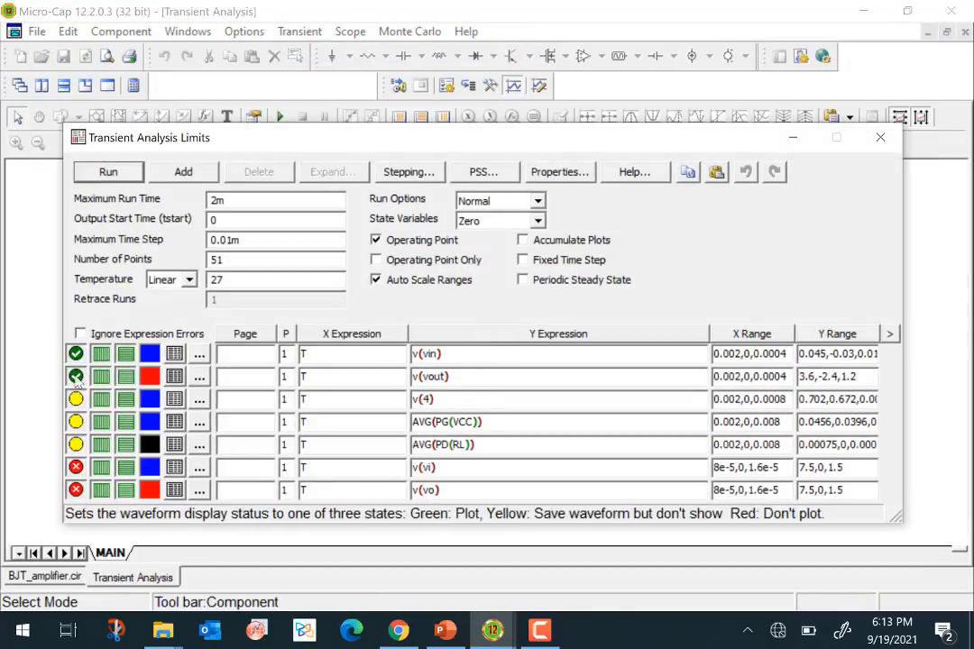
click(76, 354)
click(76, 377)
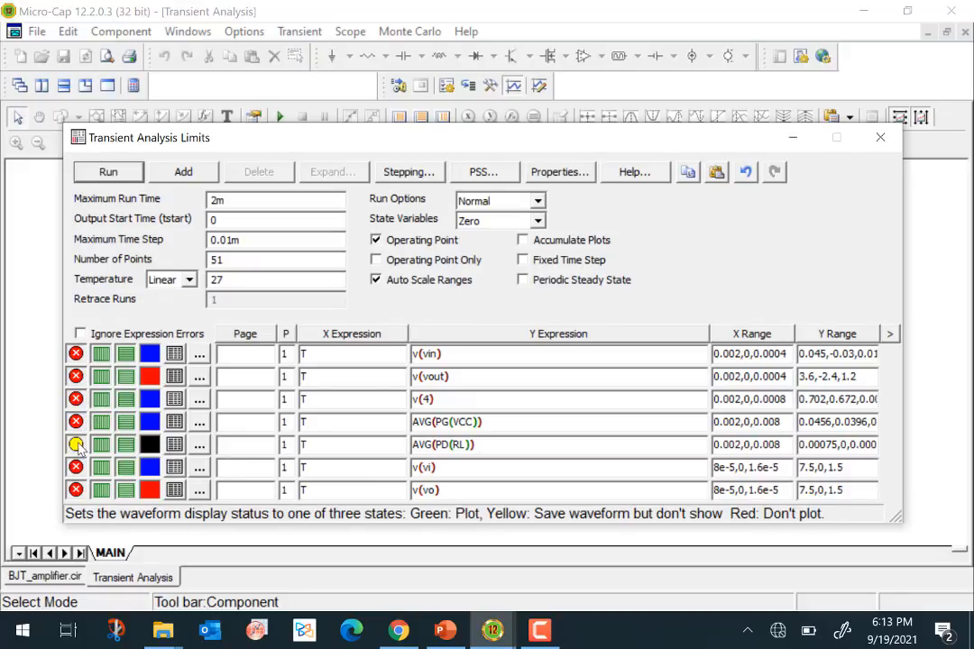
click(76, 490)
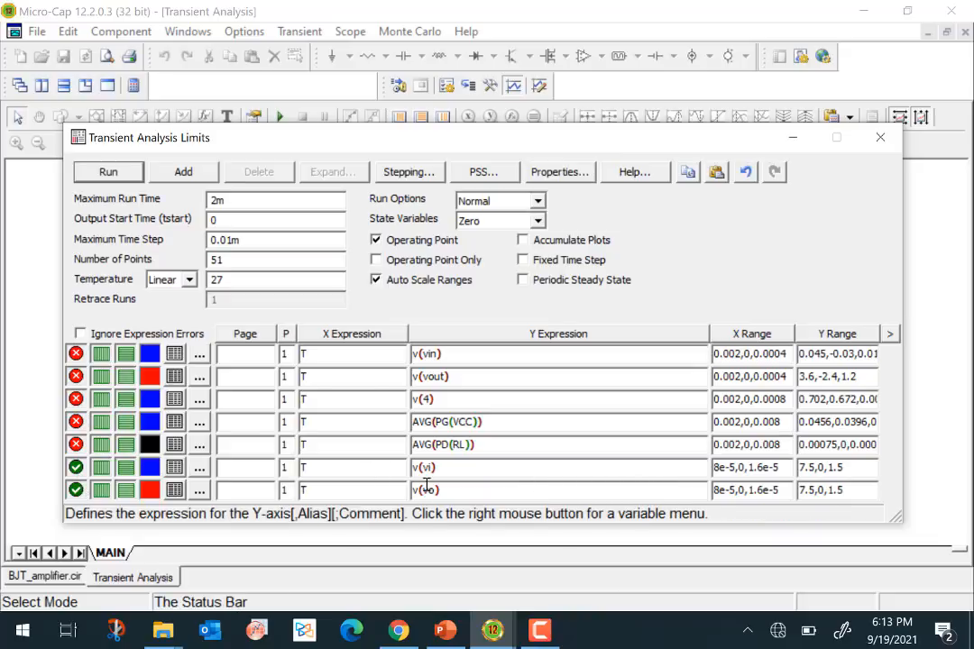
- Set the maximum run time to 100u and the maximum time step to 0.001m, and run the transient analysis
drag(229, 204, 210, 206)
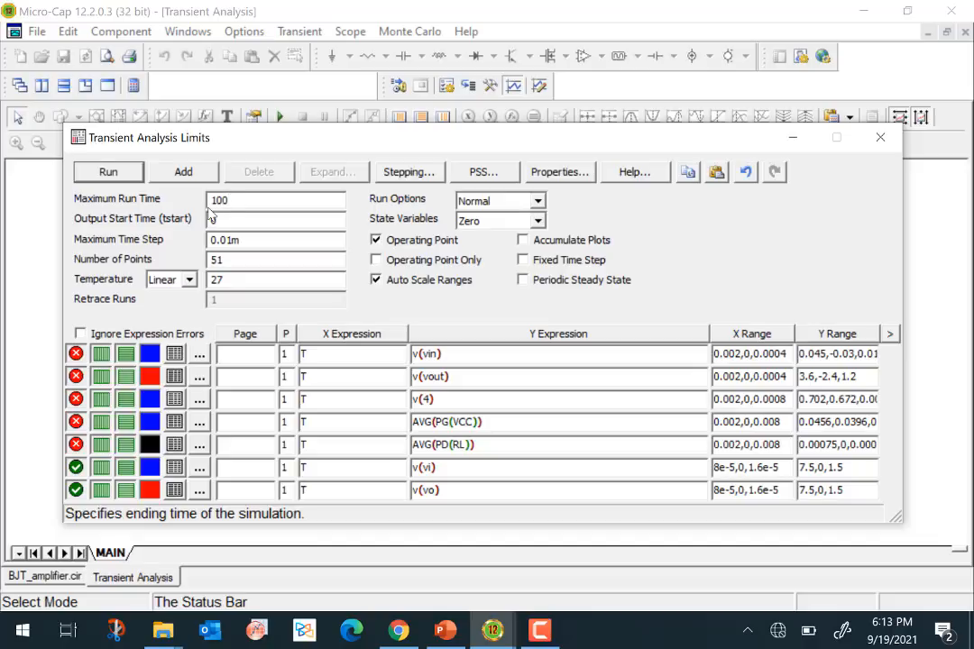
click(232, 238)
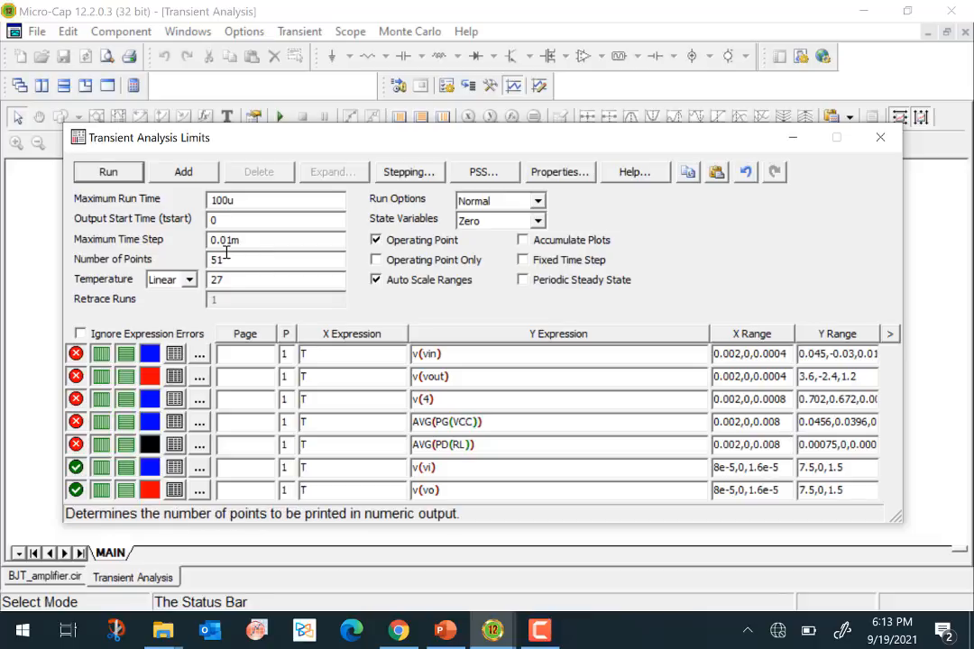
text(0)
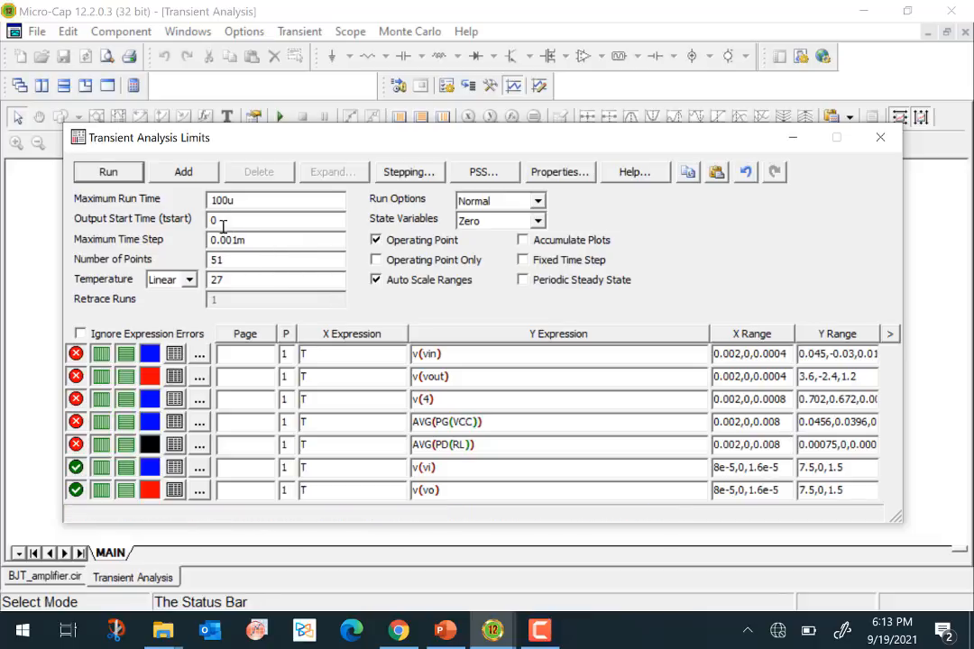
click(112, 173)
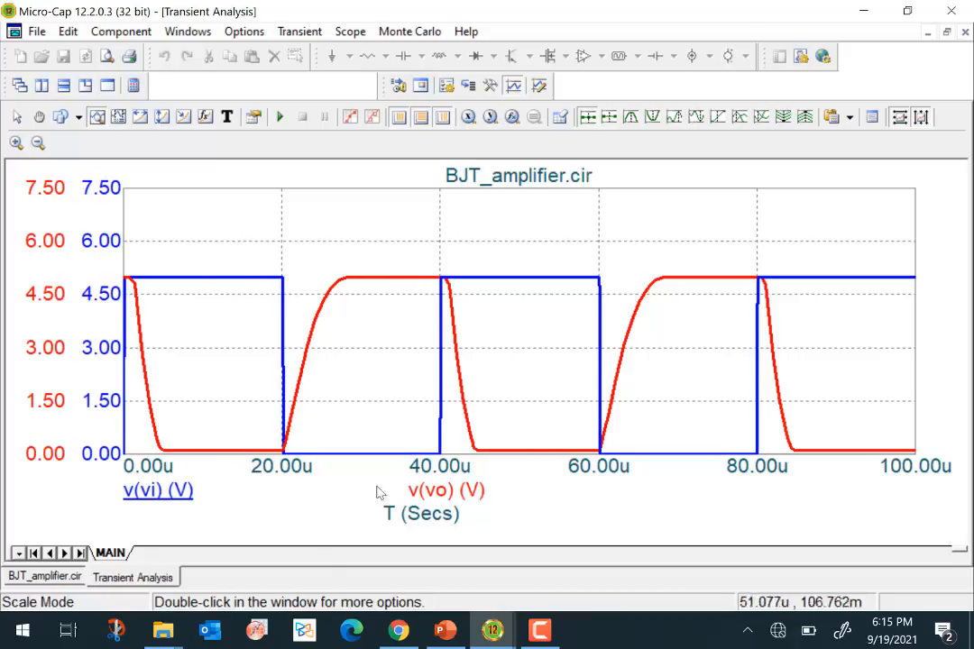
- Set the input source vi's pulse width to 2u and its period to 4u
click(42, 577)
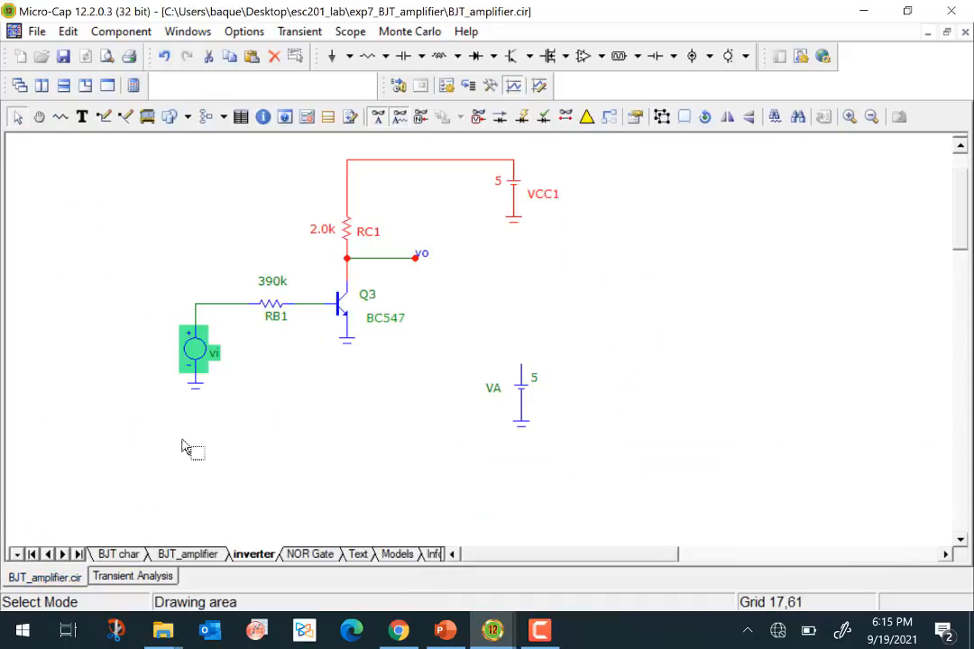
double_click(196, 357)
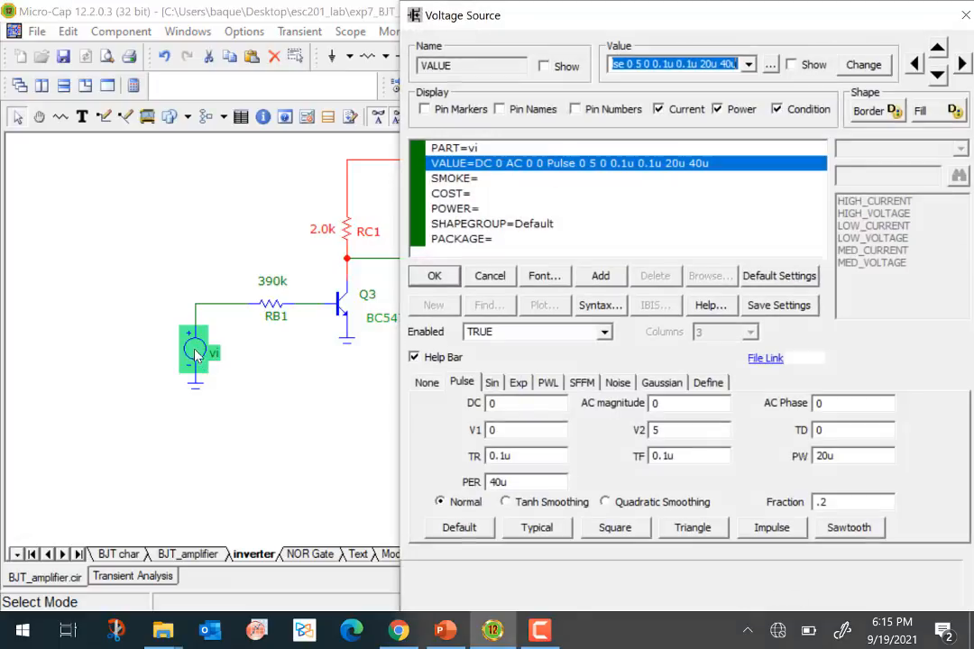
click(827, 455)
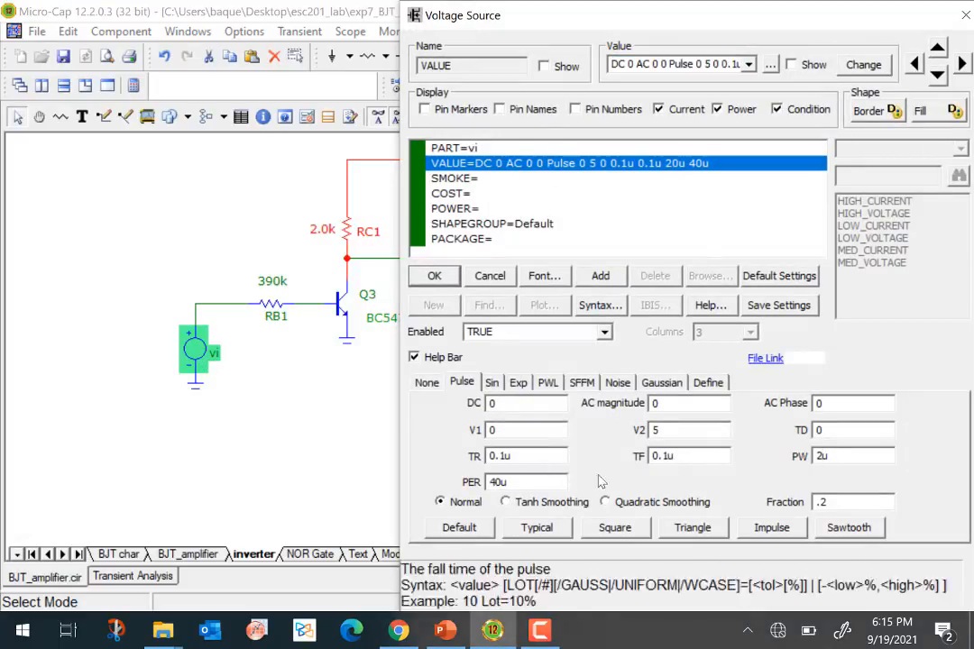
click(501, 482)
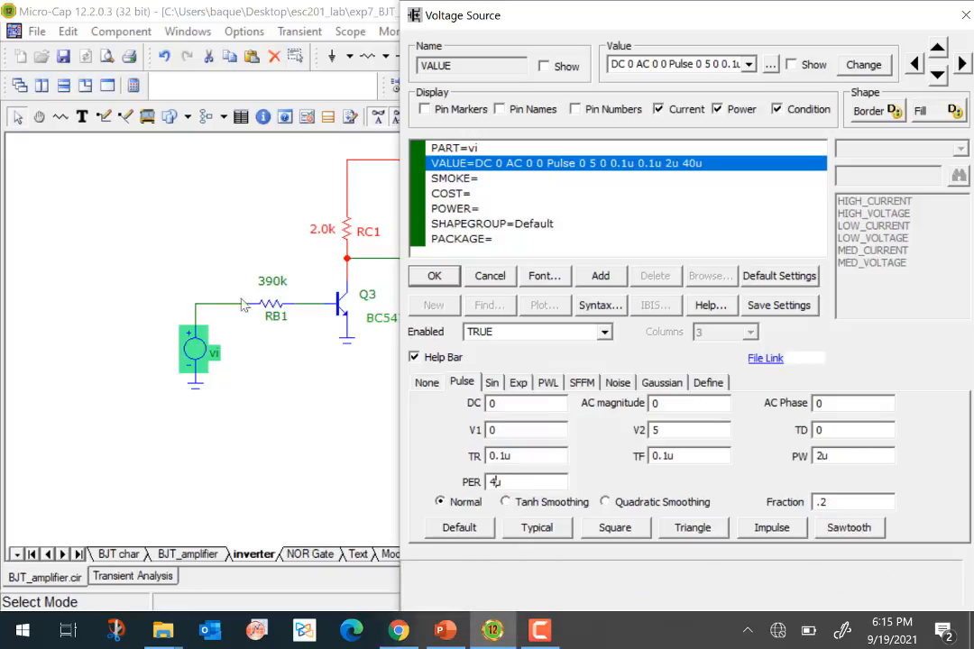
click(437, 278)
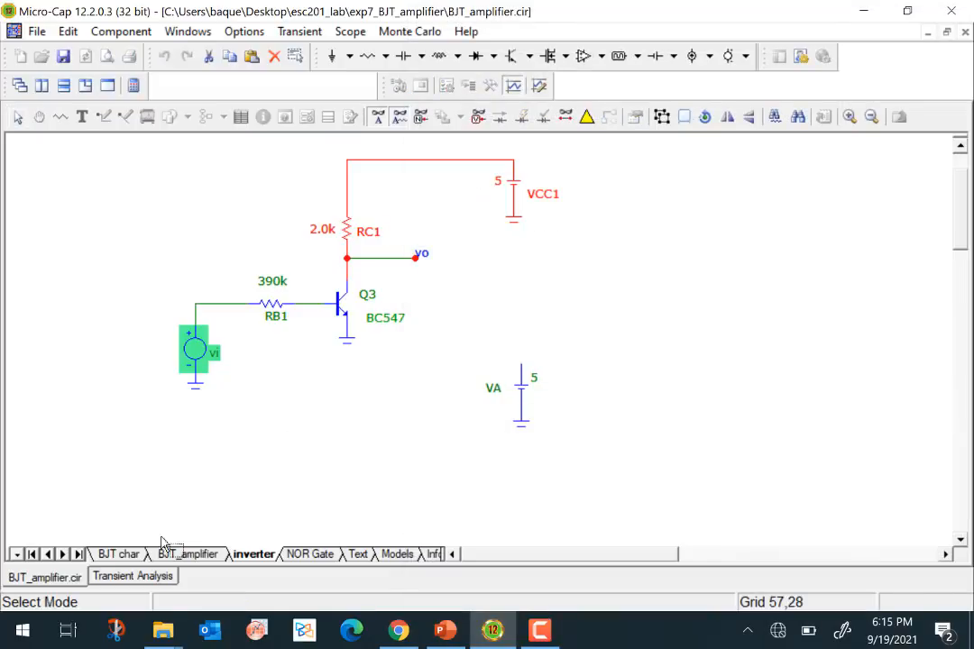
- Set the transient analysis maximum run time to 10u and rerun it
click(299, 30)
click(323, 76)
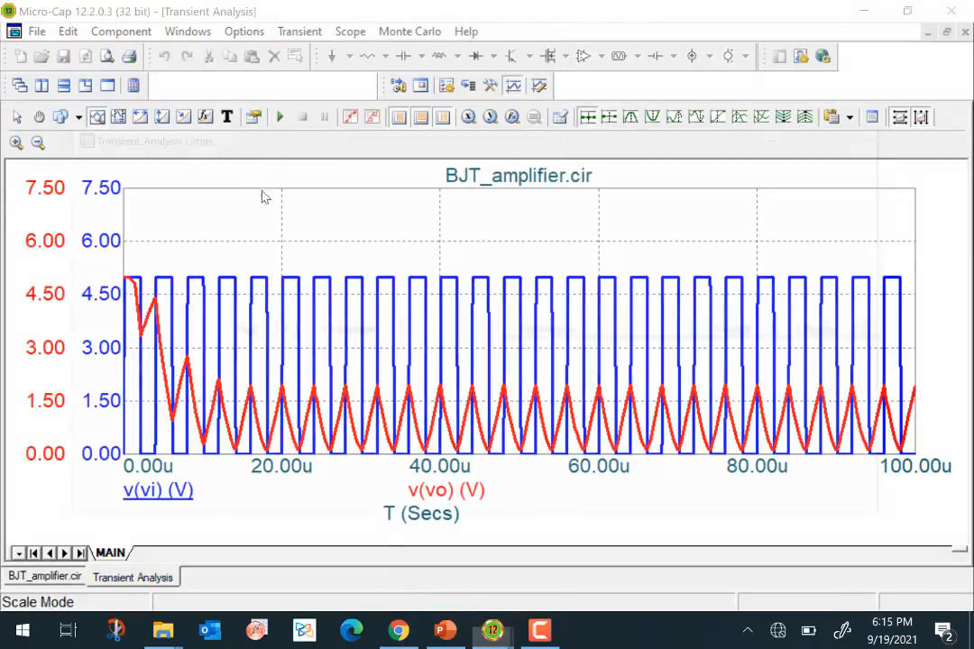
click(227, 200)
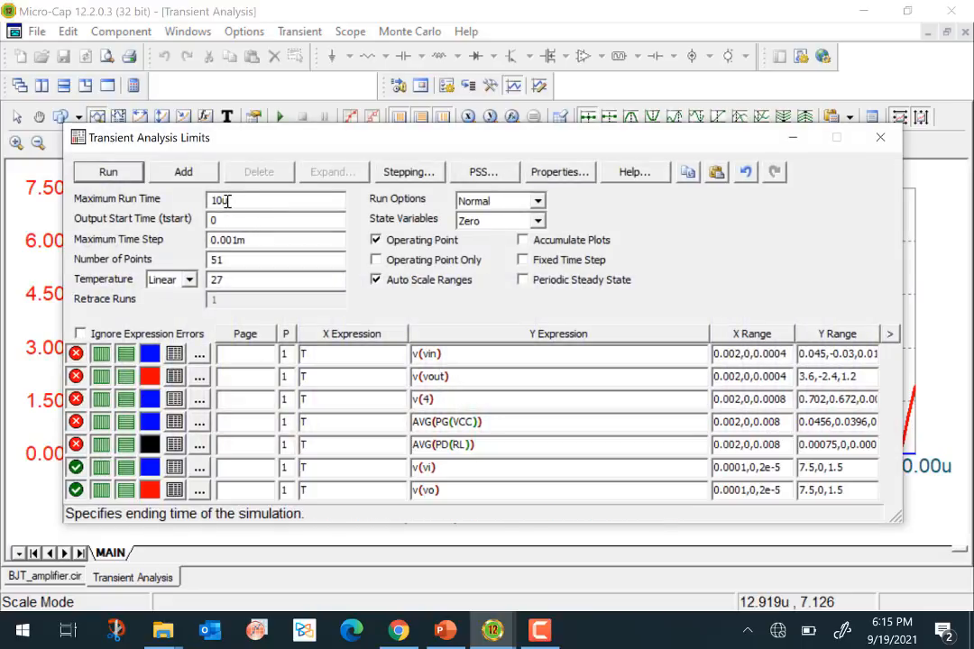
click(115, 172)
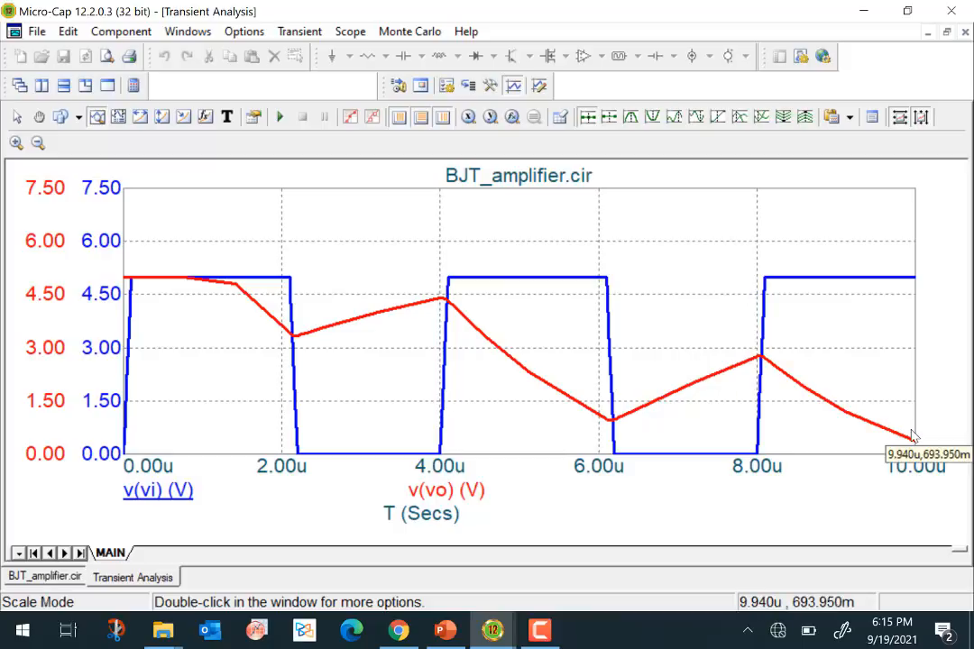
- Return to the circuit schematic and show the NOR Gate page
click(45, 578)
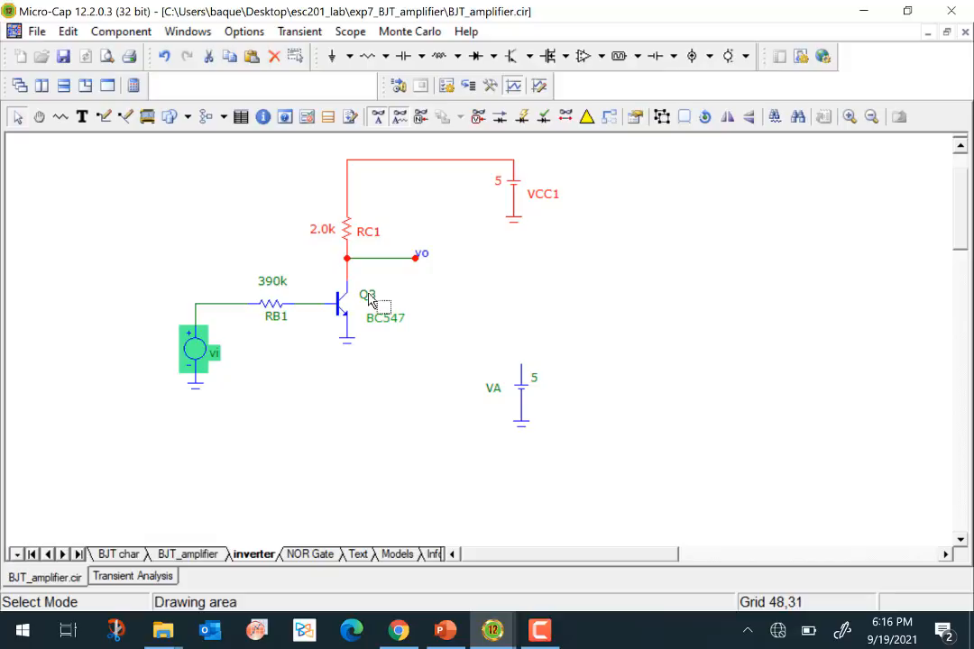
mouse_move(191, 361)
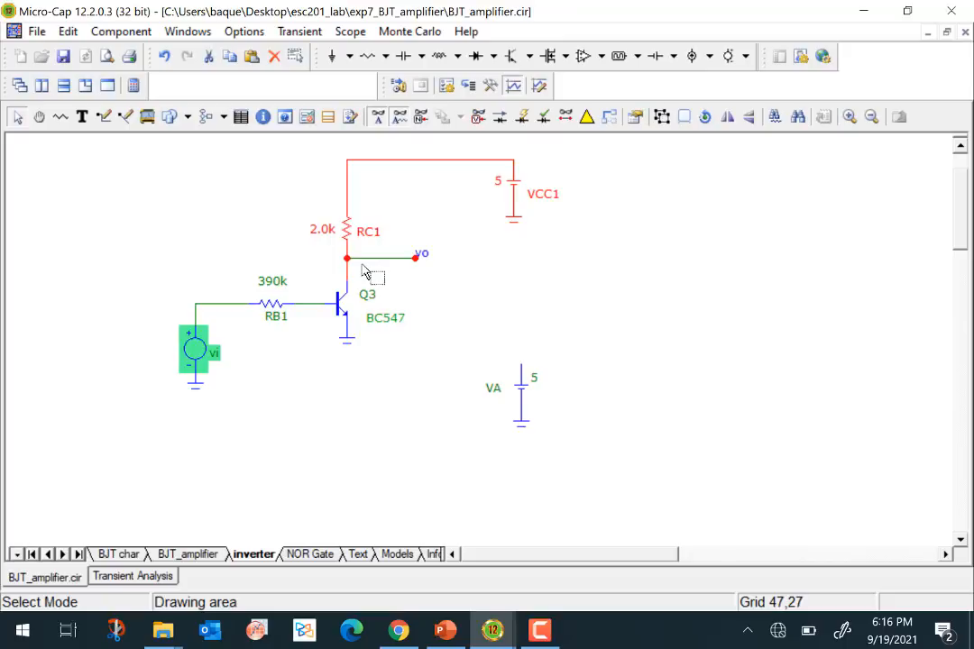
mouse_move(371, 264)
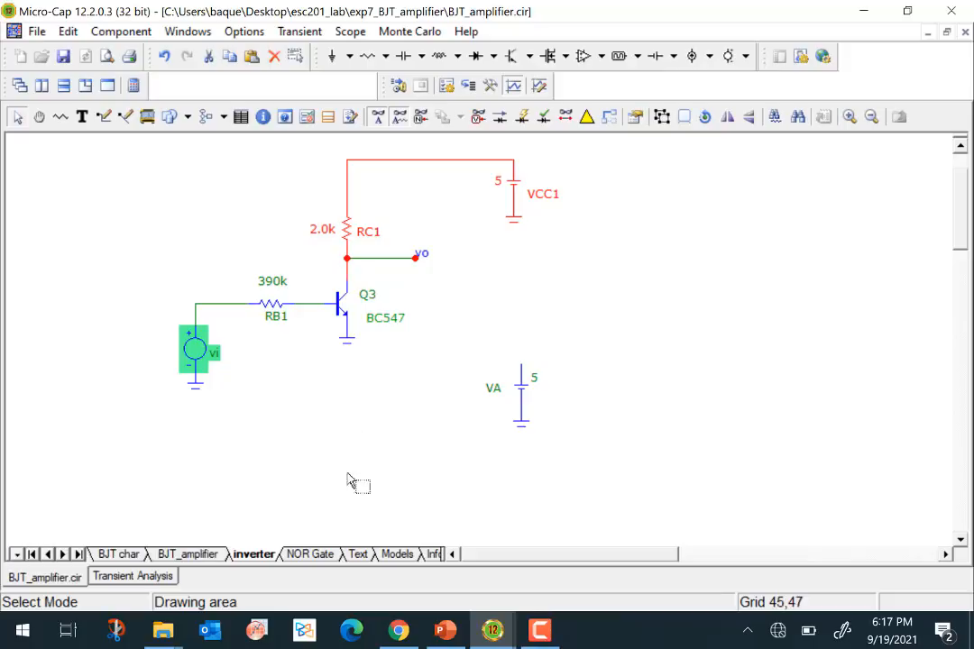
click(311, 558)
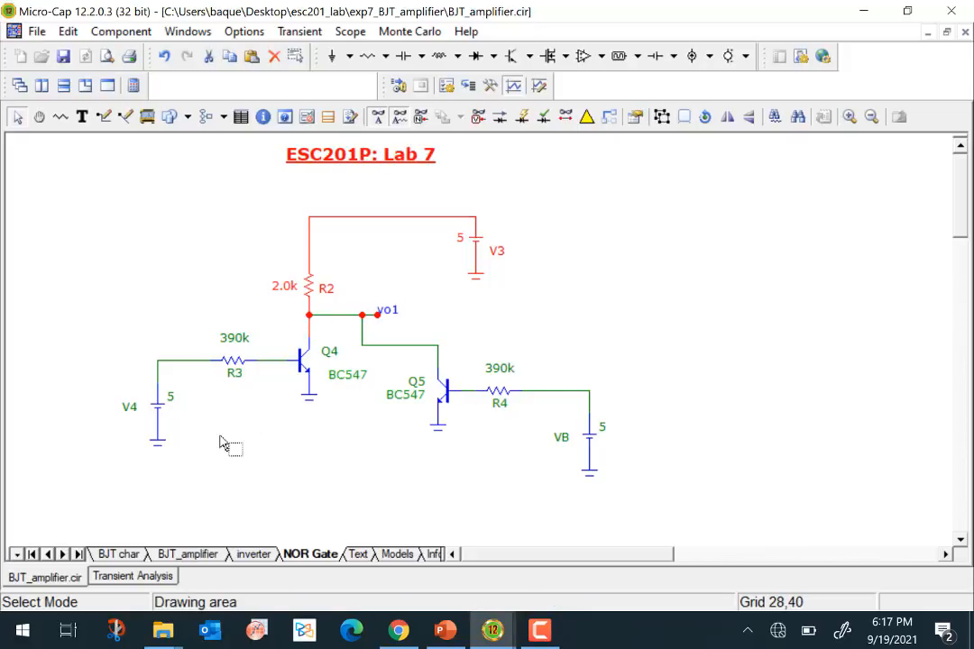
- Try to rename the NOR gate's input battery V4 as VA
click(129, 411)
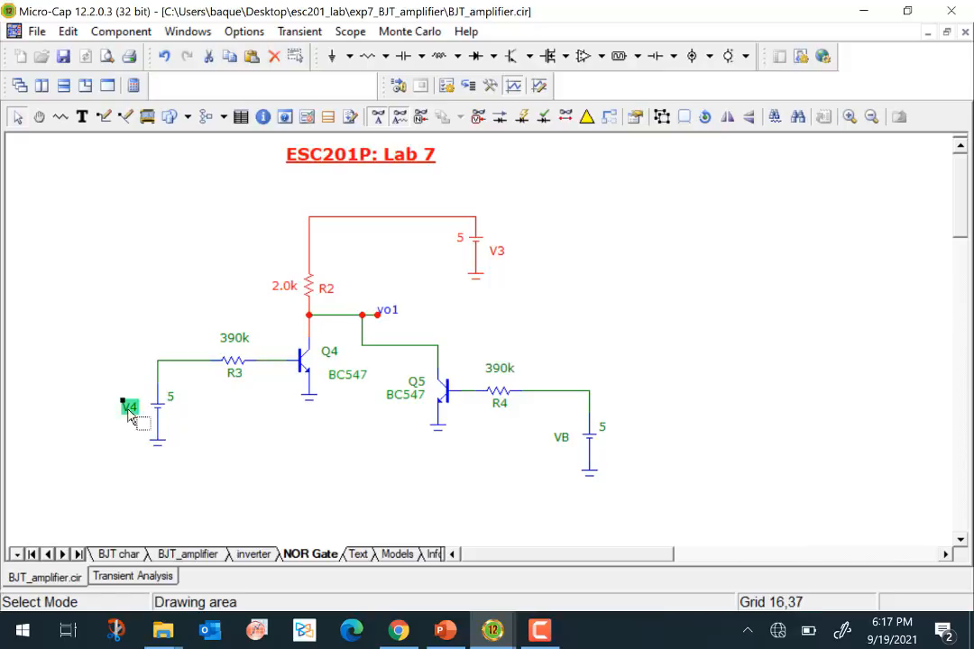
double_click(131, 408)
click(143, 406)
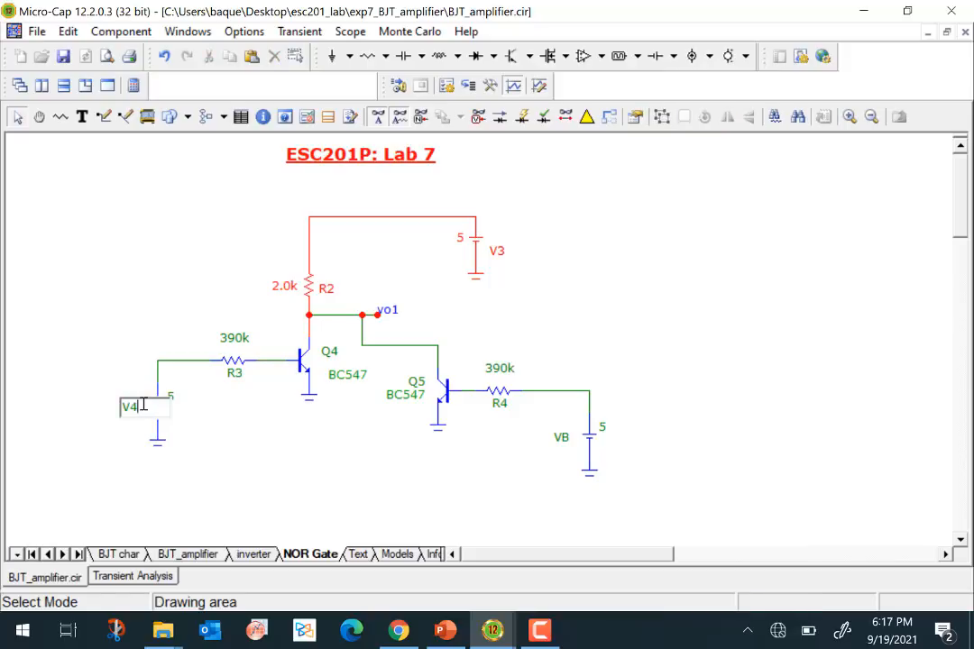
click(242, 438)
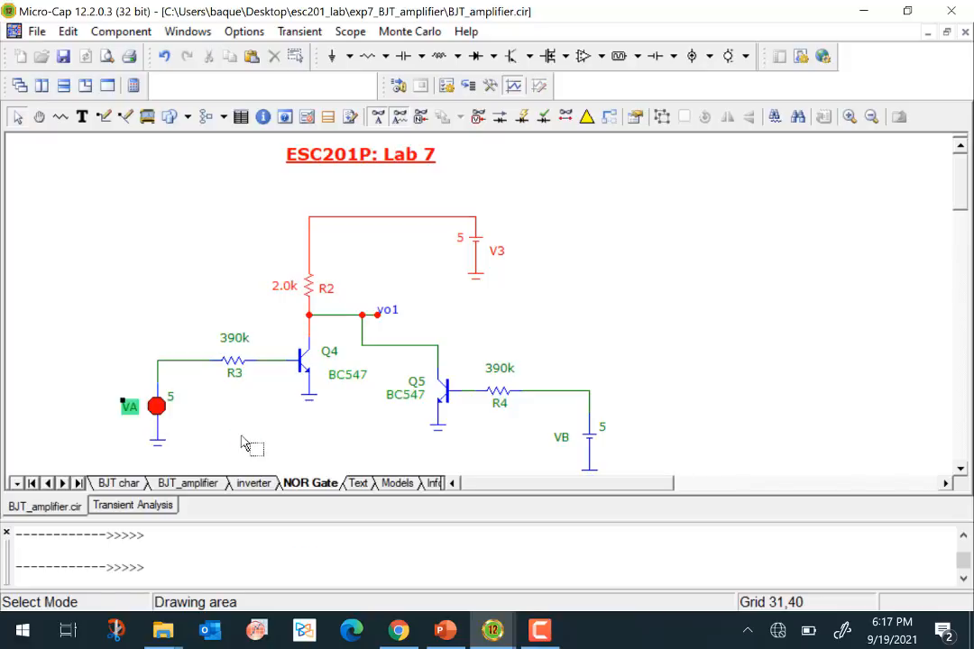
- Rename the input battery feeding R3 as VA1 and close the message pane
double_click(131, 409)
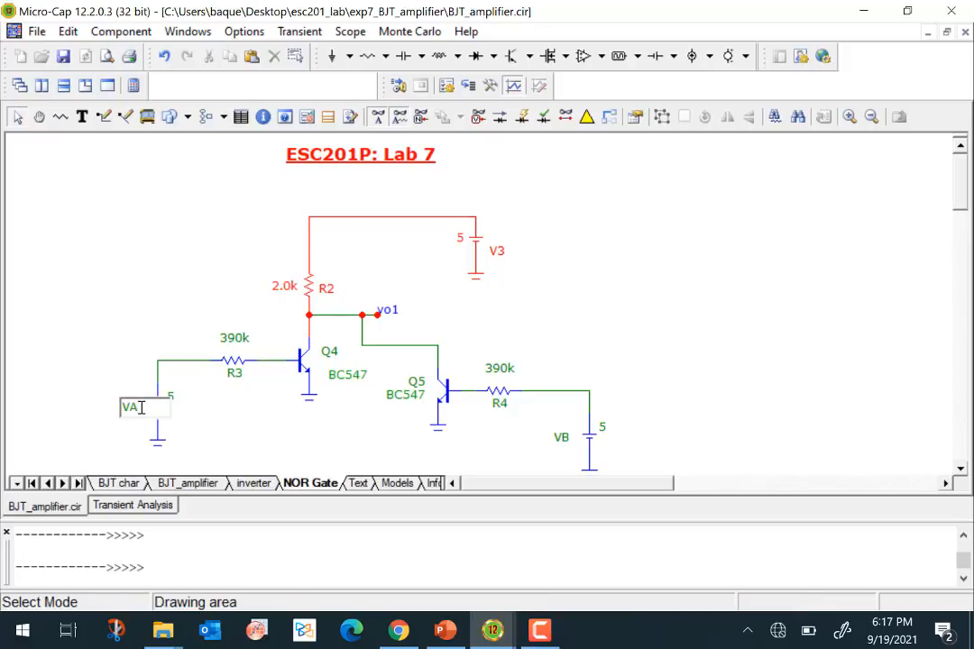
text(1)
click(227, 423)
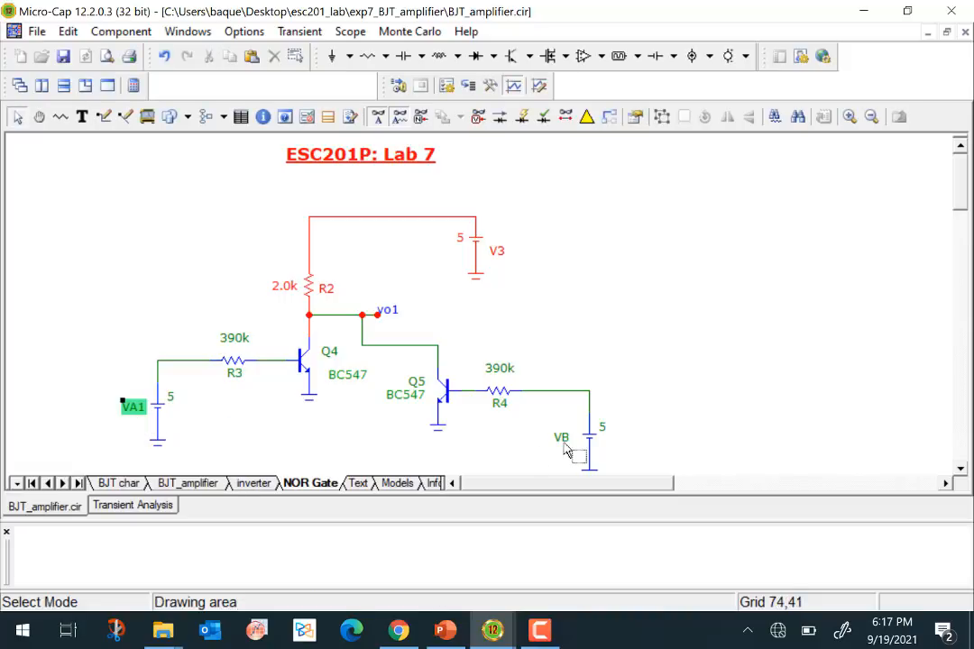
click(6, 534)
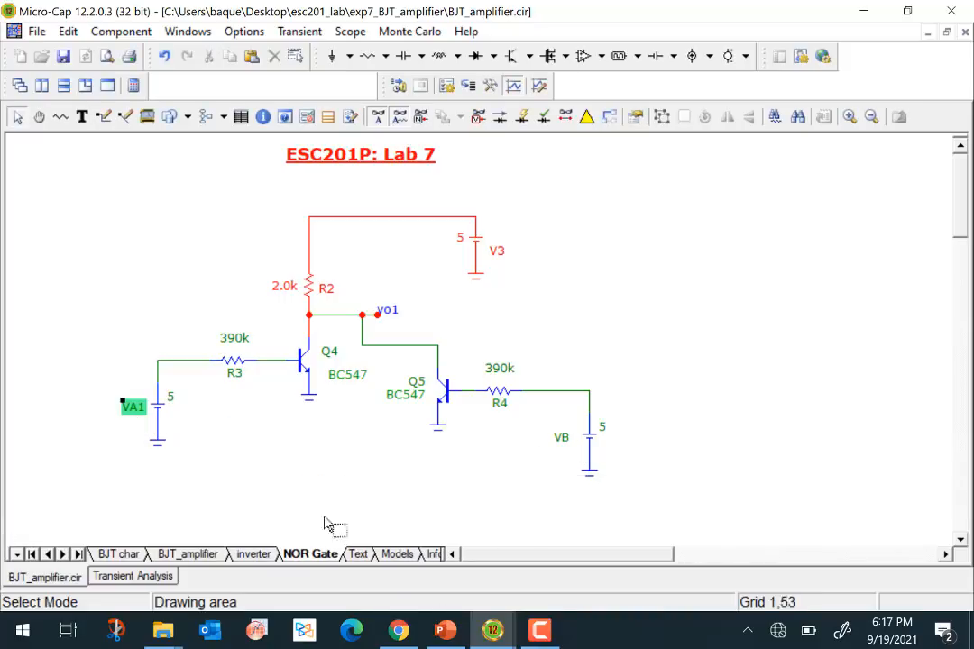
- Exit the transient analysis
click(362, 315)
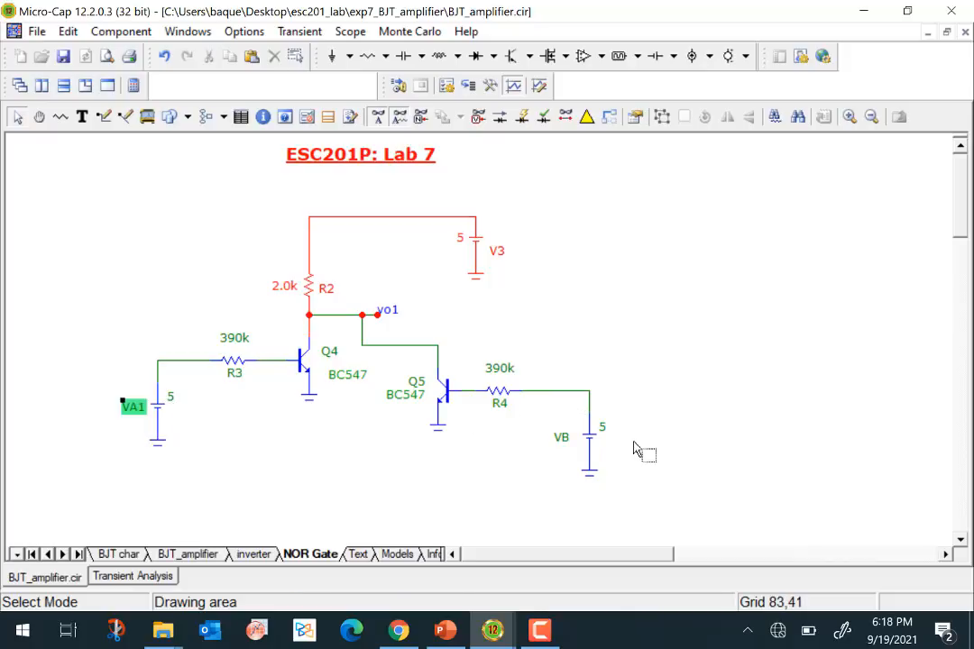
click(299, 32)
click(397, 417)
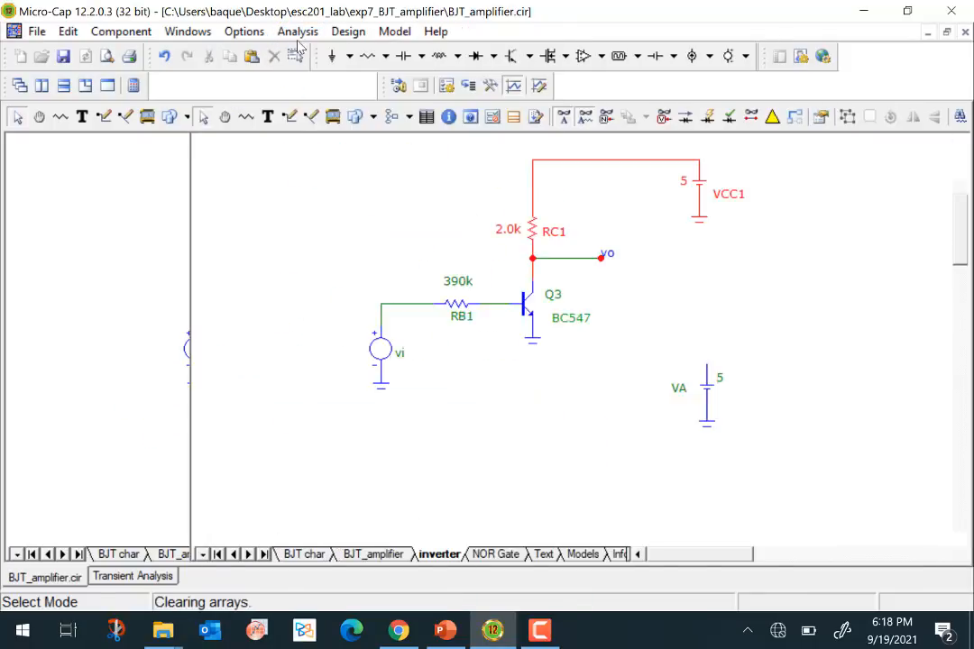
- Run a Dynamic DC analysis with the default limits and show its node voltages on the NOR Gate page
click(297, 32)
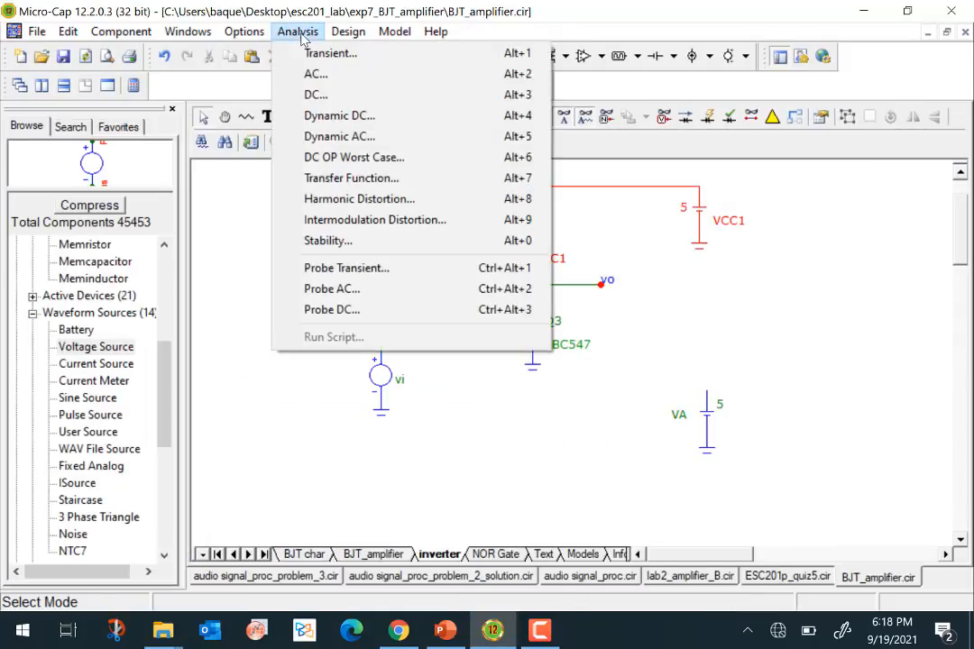
click(339, 116)
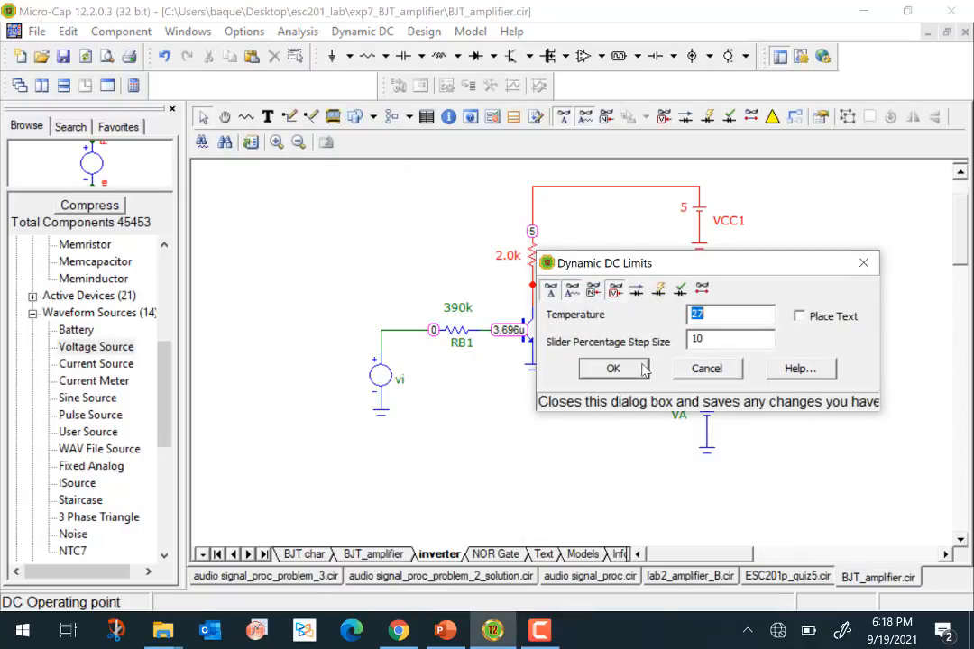
click(613, 368)
click(499, 552)
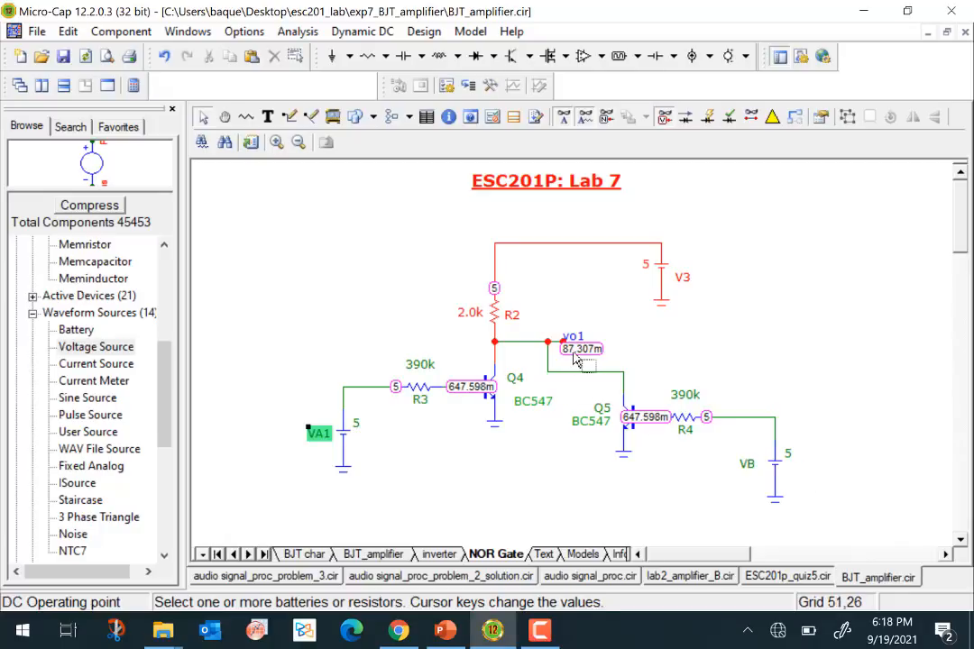
- Set input battery VA1 to 0 V on the NOR gate while VB stays at 5 V
click(356, 423)
double_click(358, 423)
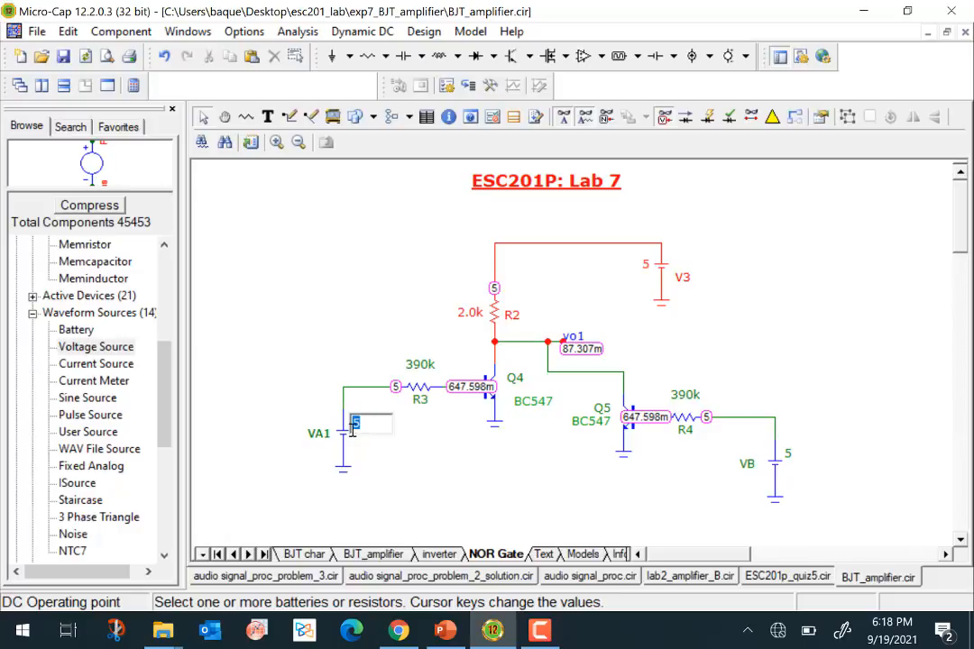
text(0)
key(Return)
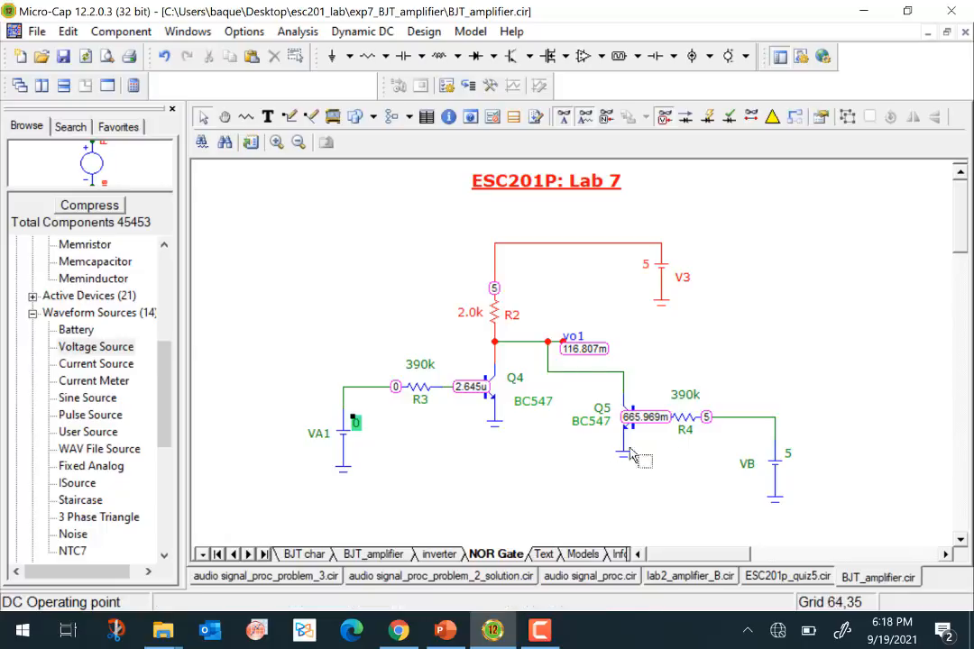
- Set the NOR gate's input battery VB to 0 V so that both inputs are low
double_click(790, 456)
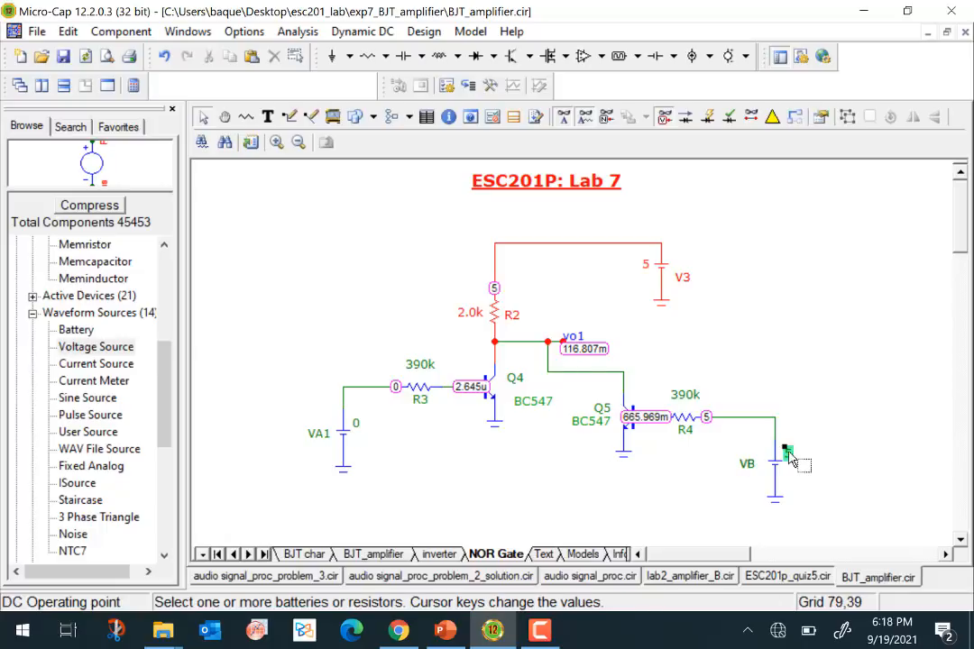
text(0)
key(Return)
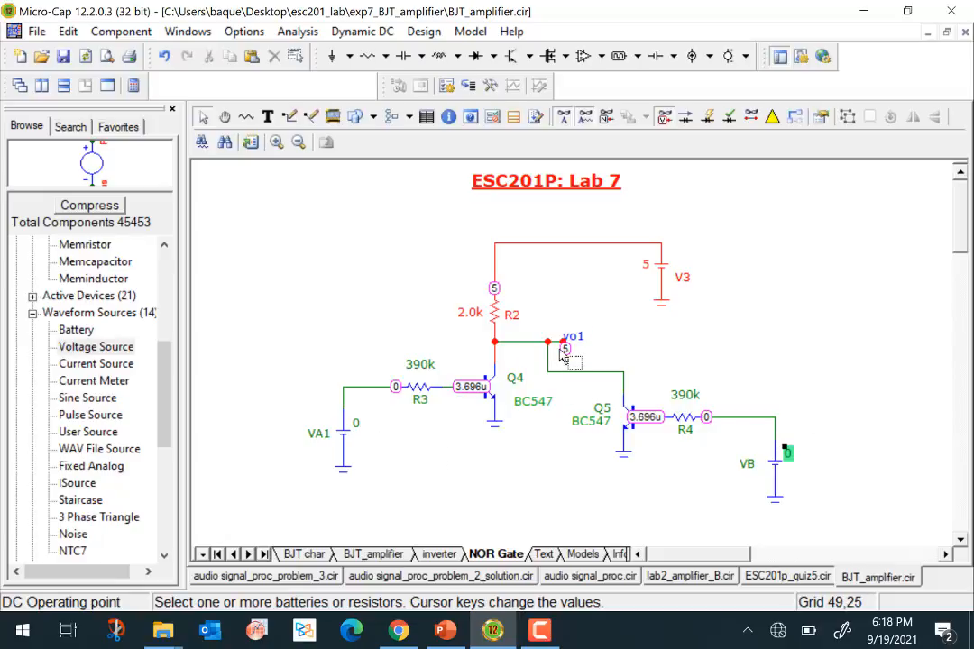
- Set input battery VA1 to 5 V with VB at 0 V and check the NOR gate's node voltages
double_click(358, 424)
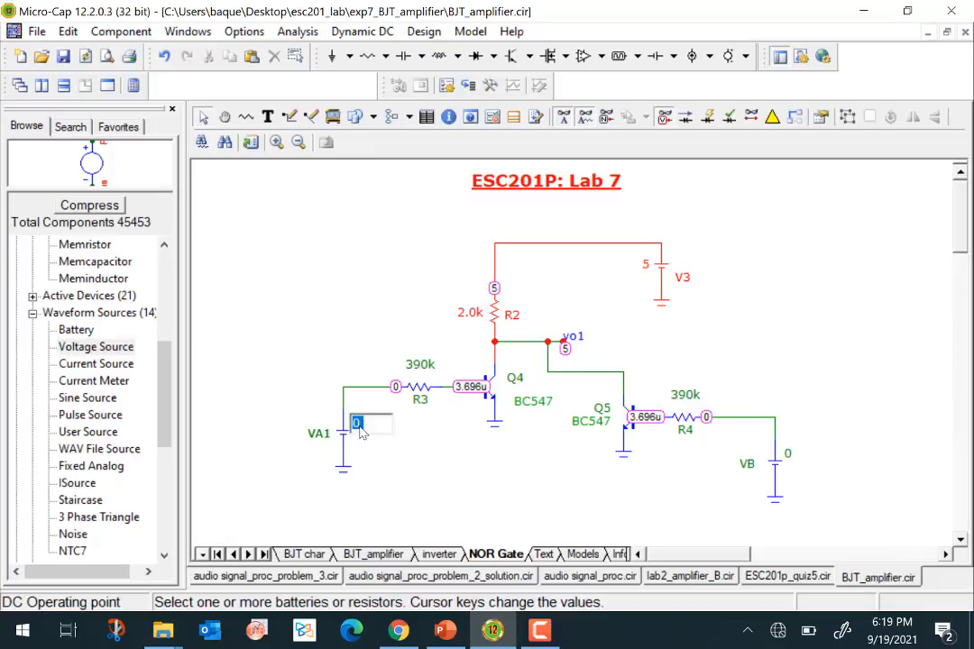
text(5)
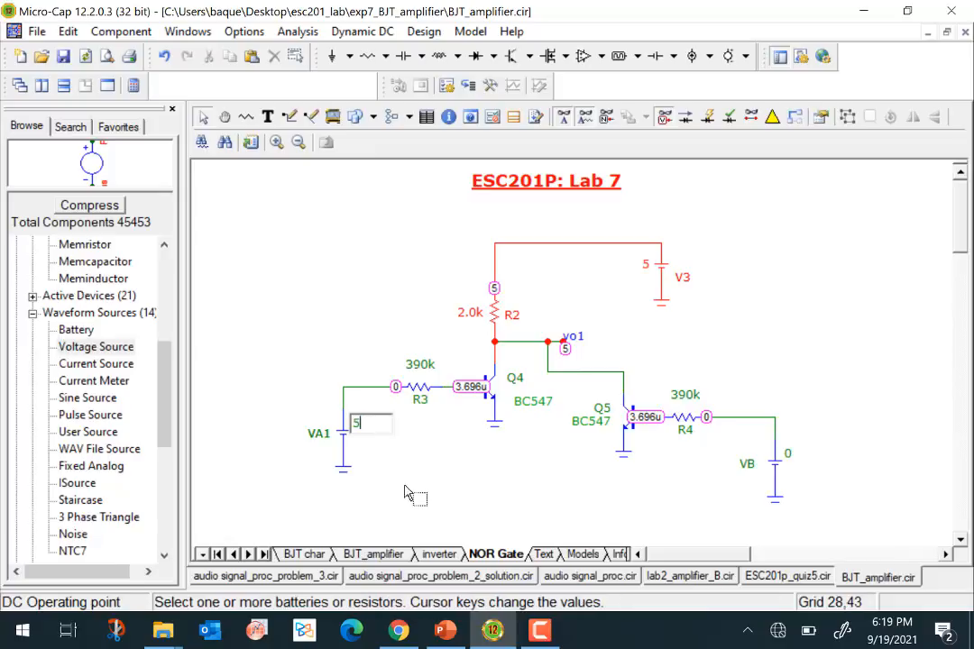
key(Return)
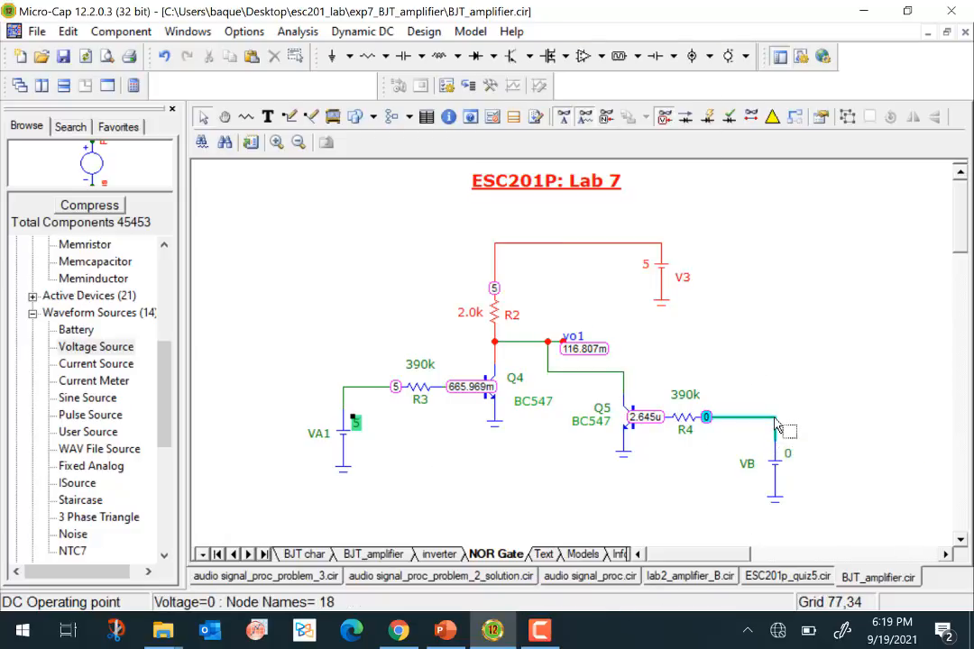
mouse_move(774, 420)
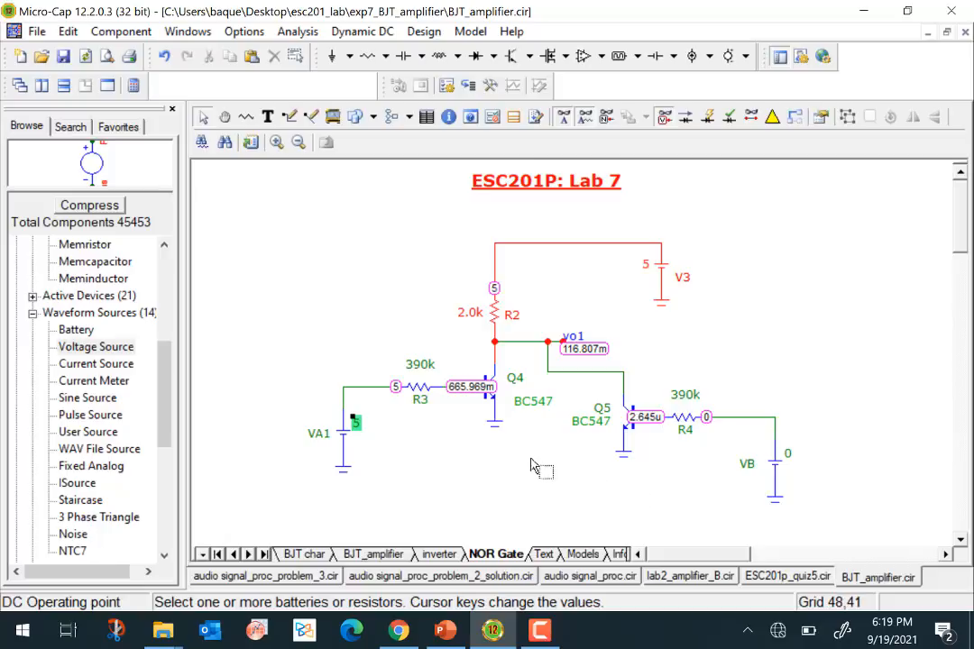
- Go to the BJT char page and turn off the node voltage display
mouse_move(505, 424)
click(295, 555)
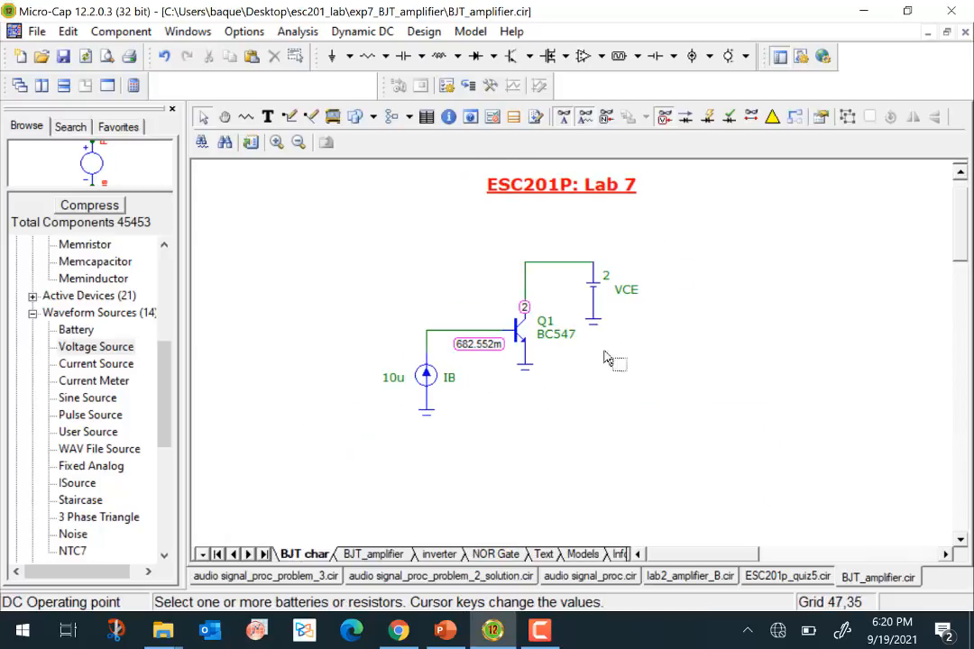
click(665, 121)
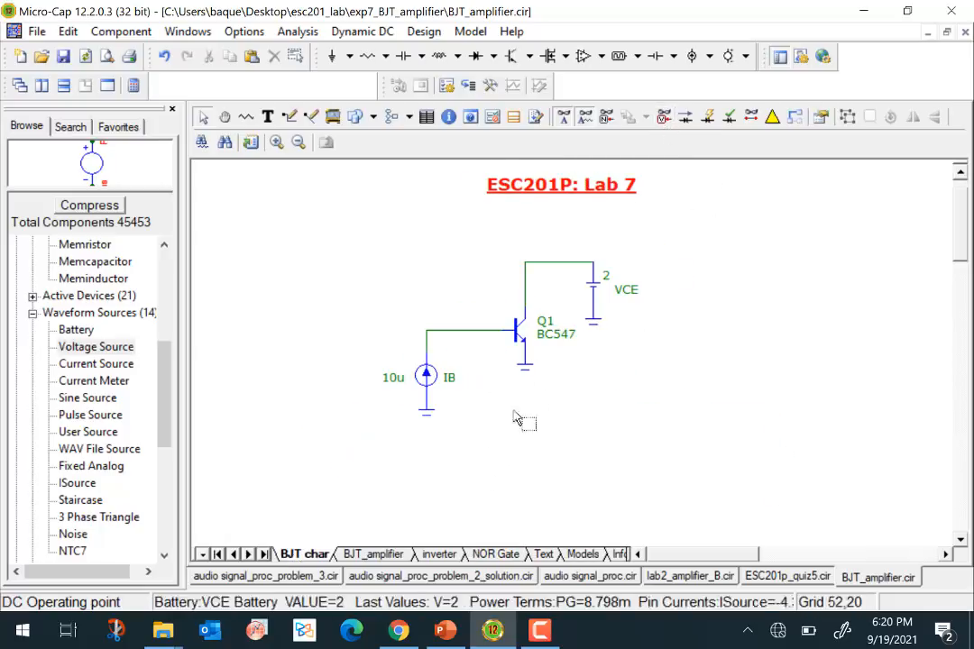
- Review the BJT_amplifier, inverter and NOR Gate schematic pages, finishing back on the BJT char page
click(373, 554)
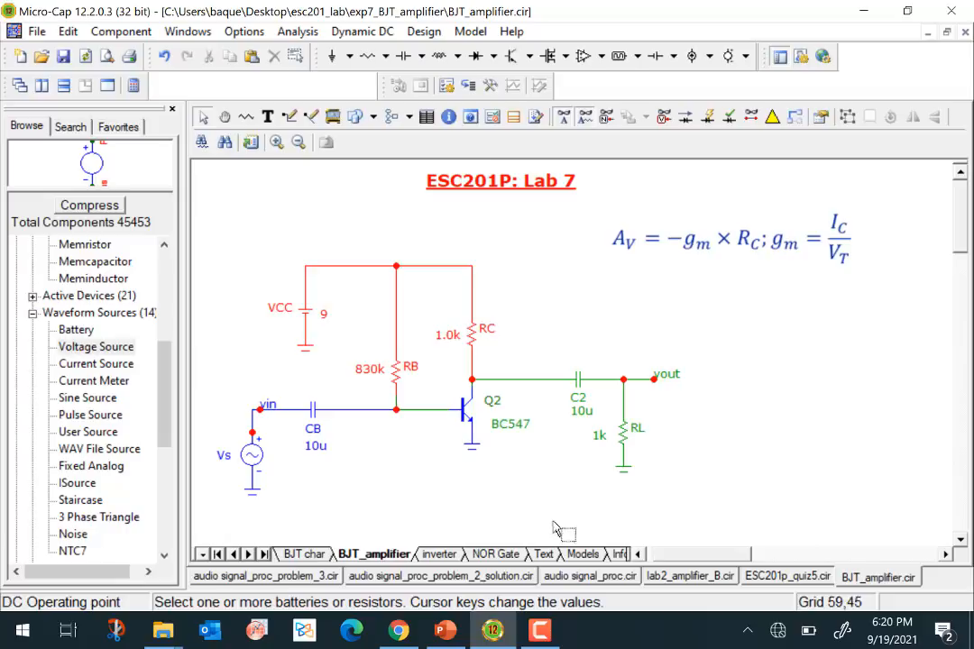
click(440, 554)
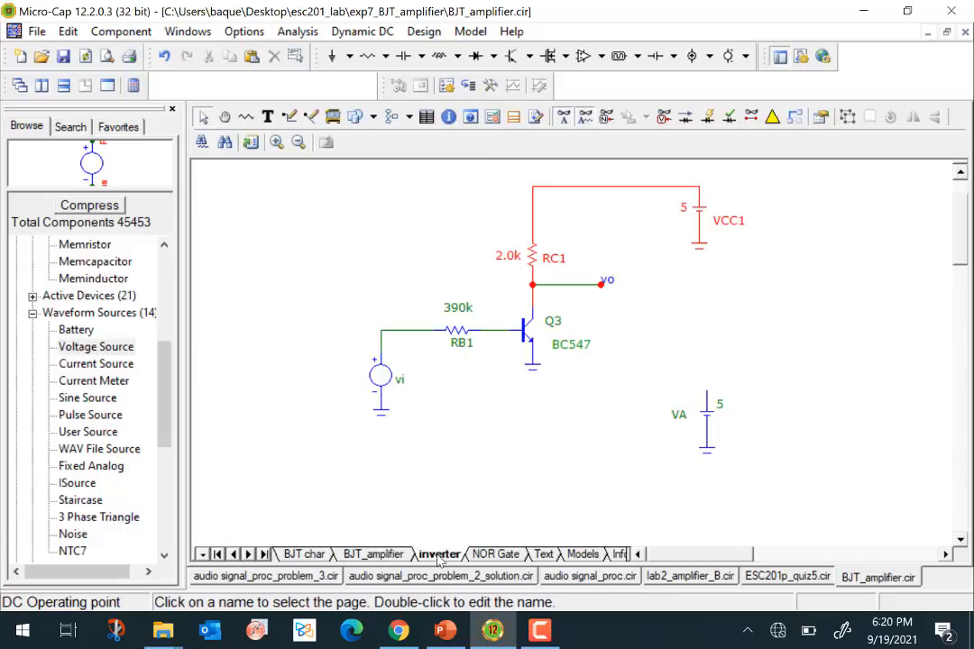
click(495, 554)
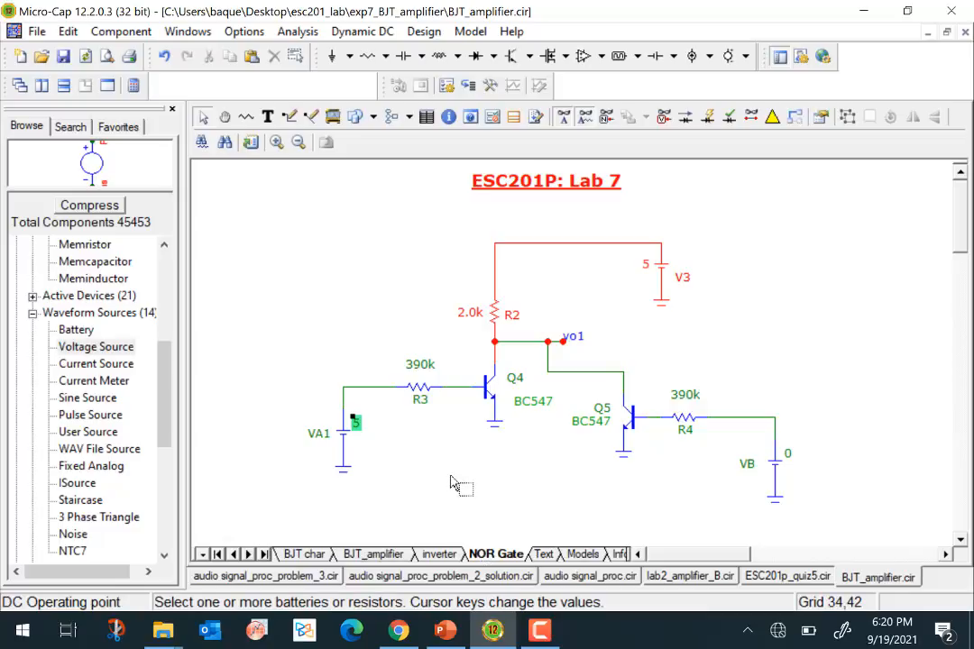
click(367, 554)
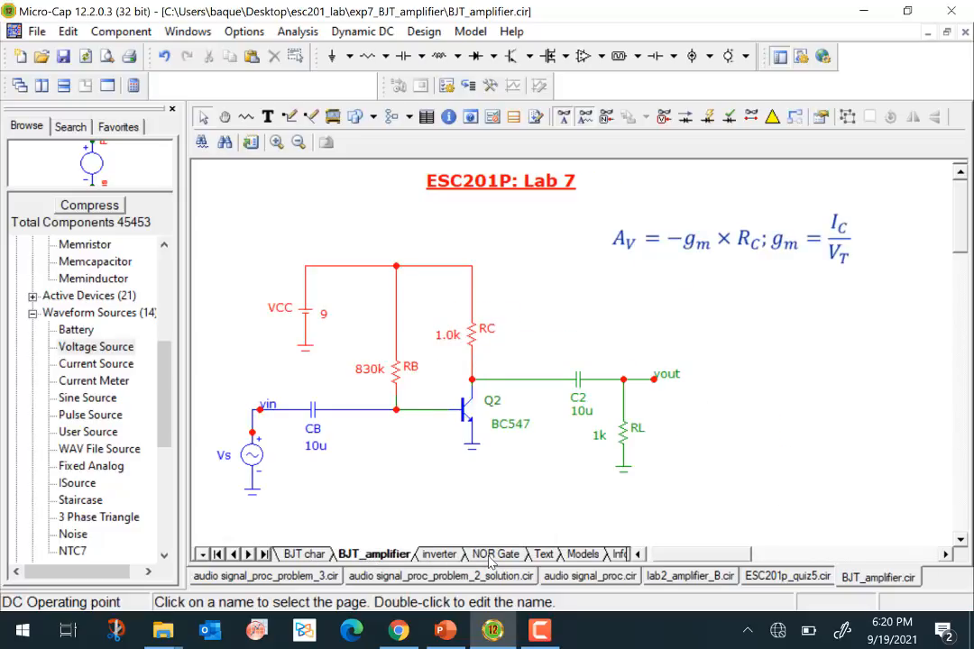
click(298, 554)
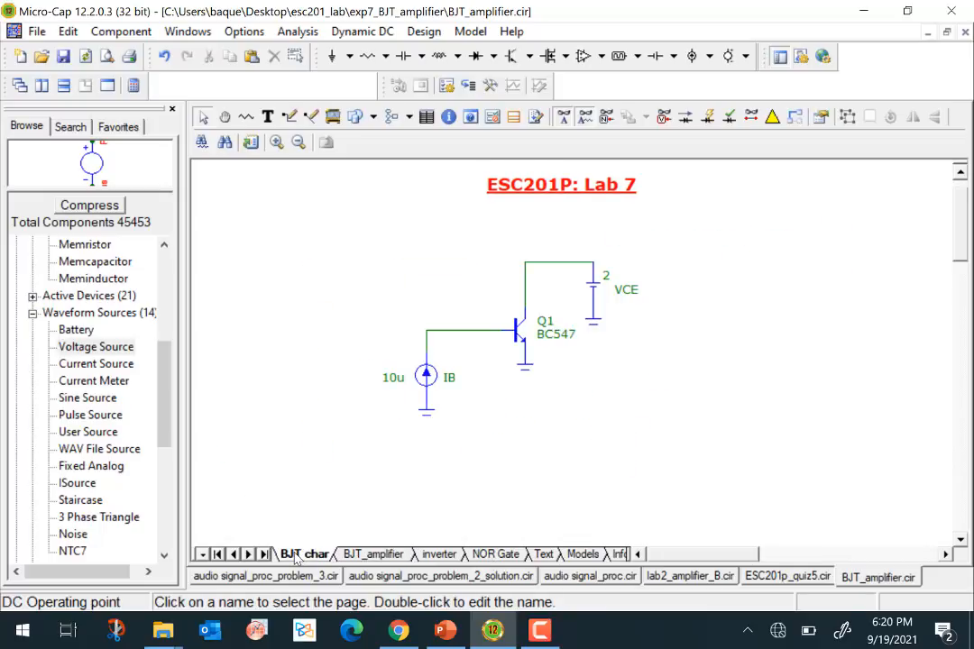